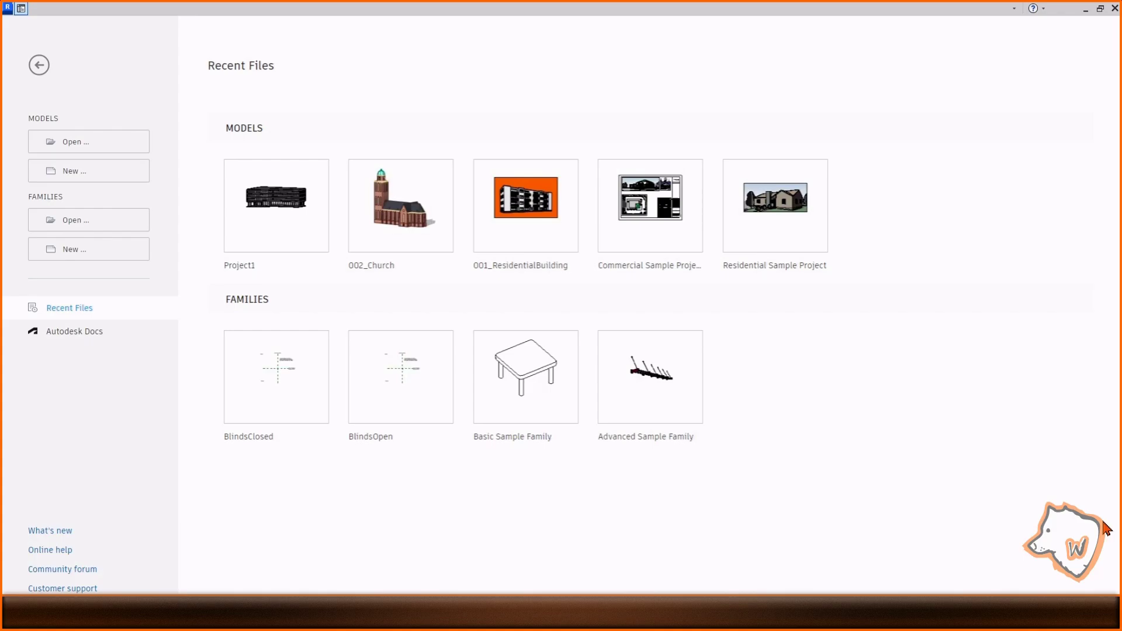
- Open the 003_OfficeBuilding project and draw a closed rectangular outline with model lines on Level 1
click(89, 142)
click(533, 352)
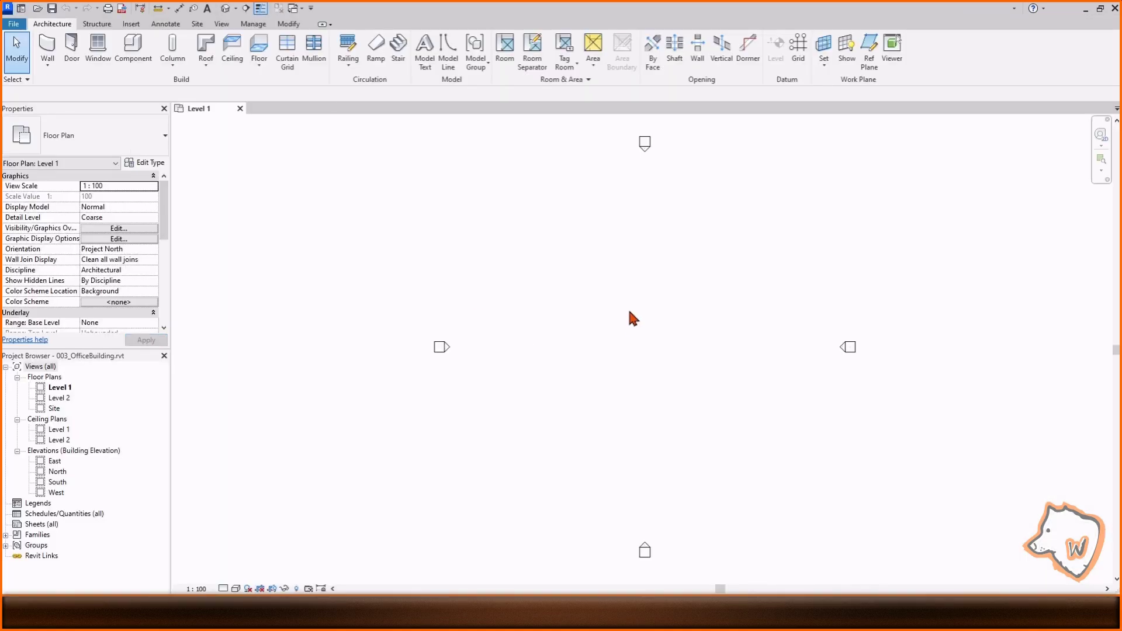
click(449, 50)
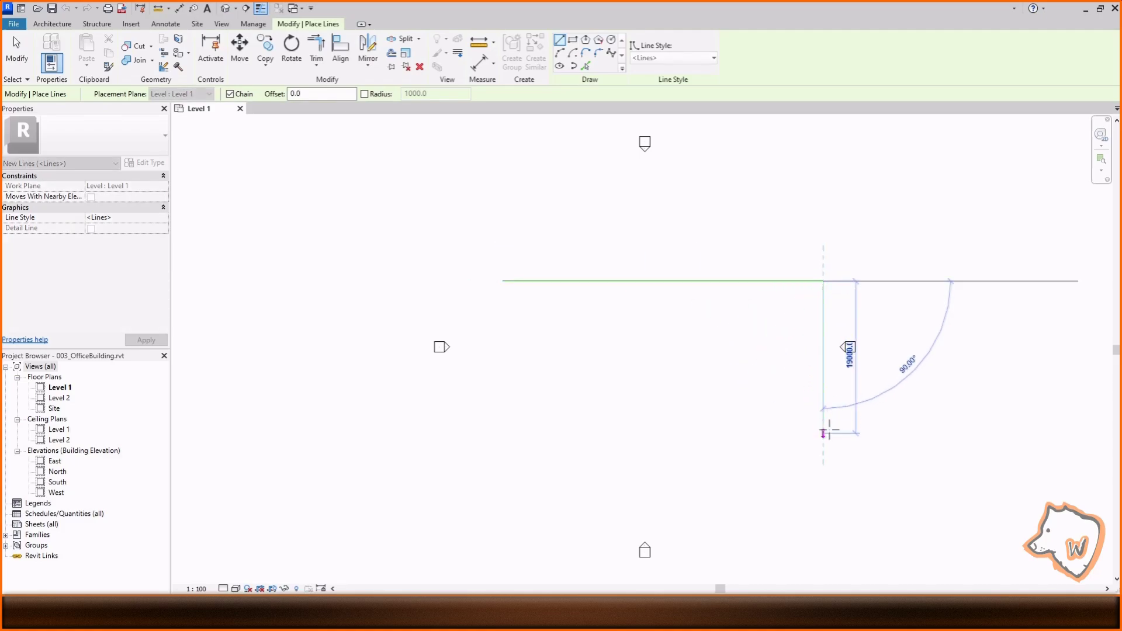
click(822, 401)
click(502, 401)
click(502, 281)
- Round the rectangle's four corners with start-end-radius arcs and trim the leftover corner lines
middle_drag(625, 319, 492, 305)
scroll(482, 298, up, 1)
click(560, 53)
scroll(772, 270, up, 2)
click(700, 253)
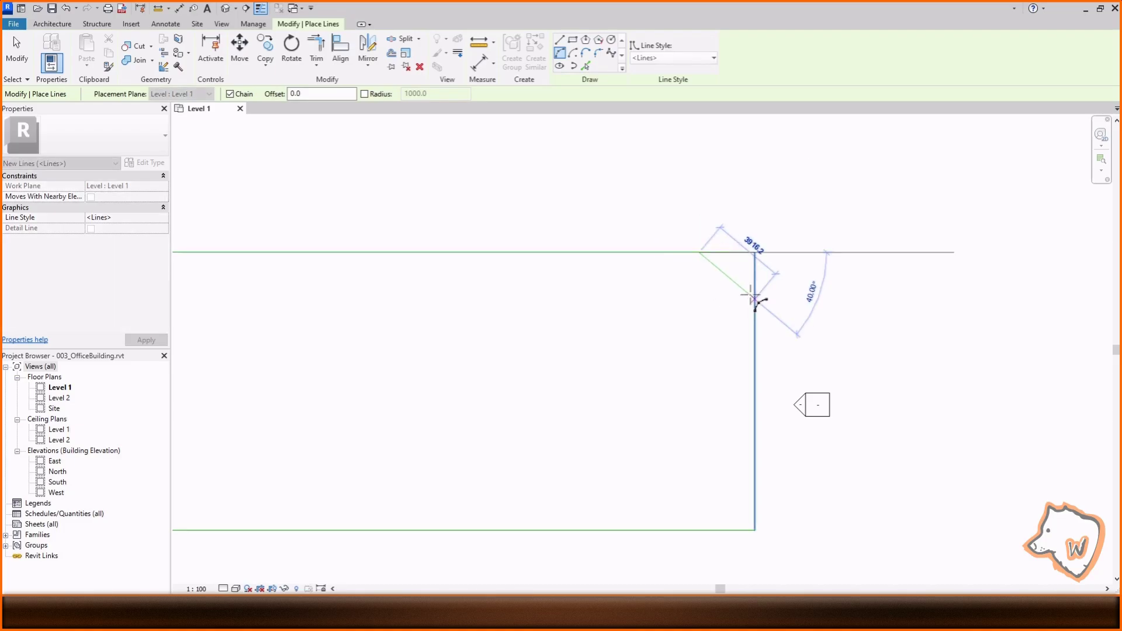
click(751, 288)
key(Escape)
scroll(688, 263, down, 3)
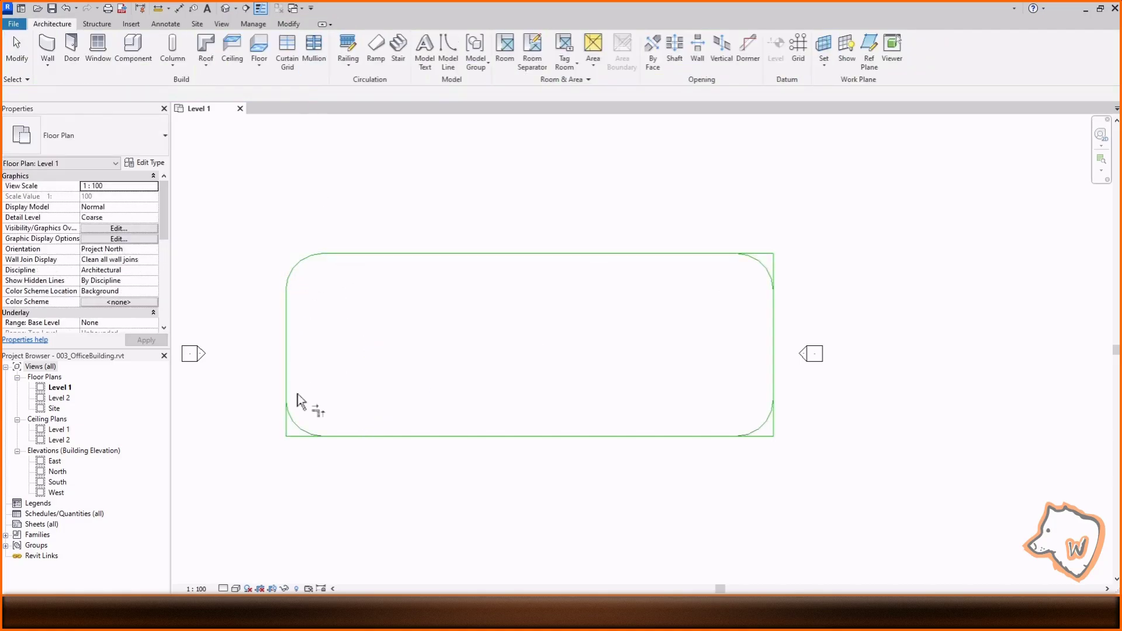
- Offset the rounded outline outward by 1000 mm with Pick Lines, leaving the lower-left corner open
key(l)
key(i)
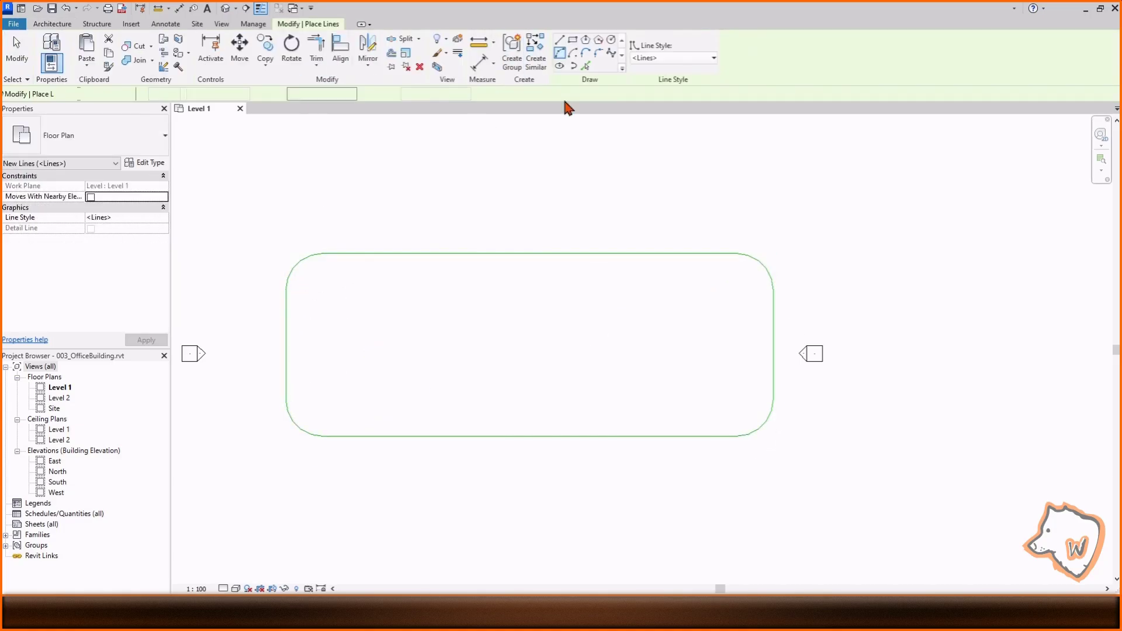
click(585, 66)
drag(280, 94, 202, 94)
text(1000.0)
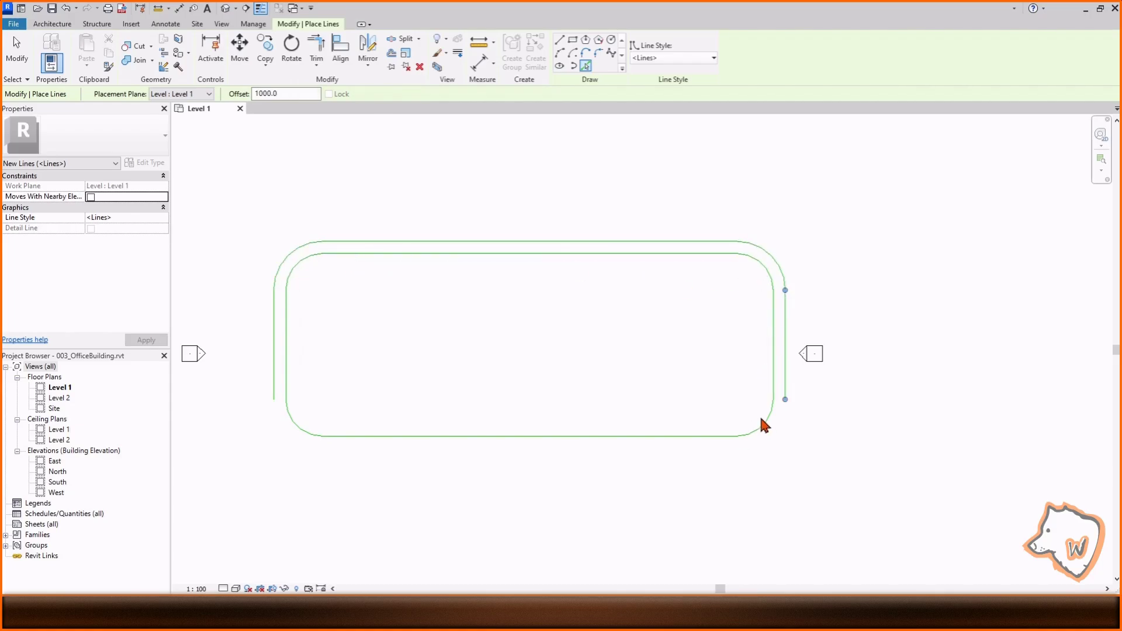
- Draw a horizontal line about 4000 mm long and a short vertical line at the outer outline's open lower-left corner
text(li)
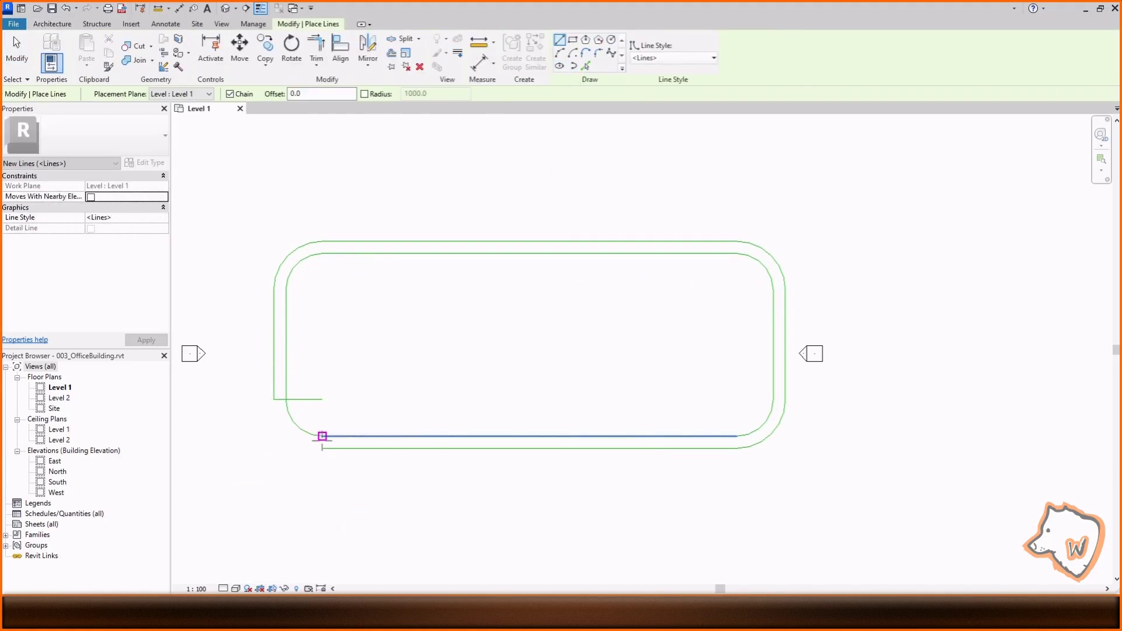
click(322, 448)
click(322, 416)
key(Escape)
- Dimension the two short guide lines and place them 33000 mm below the outer outline's top edge and 21000 mm from its left side
click(179, 8)
click(241, 327)
click(298, 400)
scroll(215, 307, up, 5)
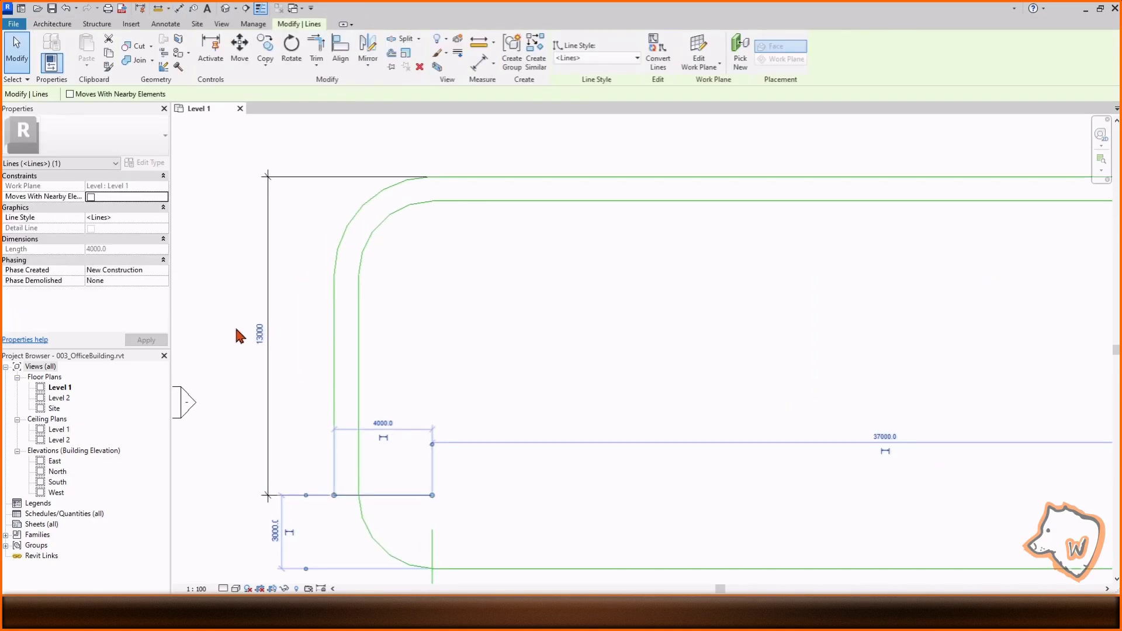
click(253, 337)
text(33000)
key(Return)
scroll(521, 275, down, 5)
click(409, 406)
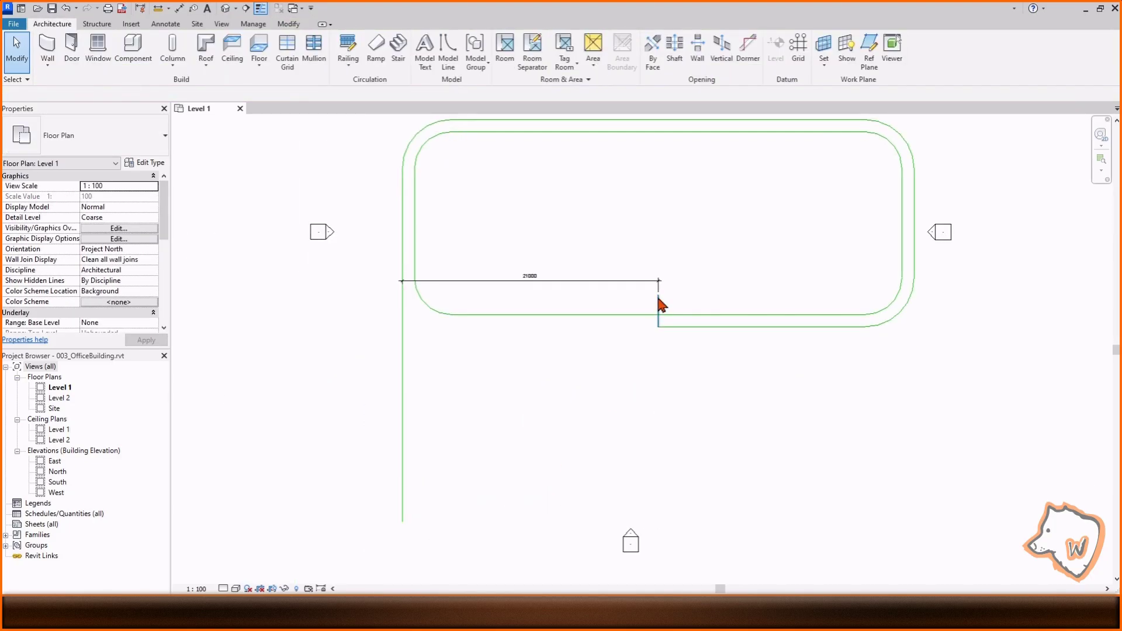
- Draw a diagonal line from the lower end of the extended left side to the open end of the outer bottom line
key(l)
key(i)
click(401, 519)
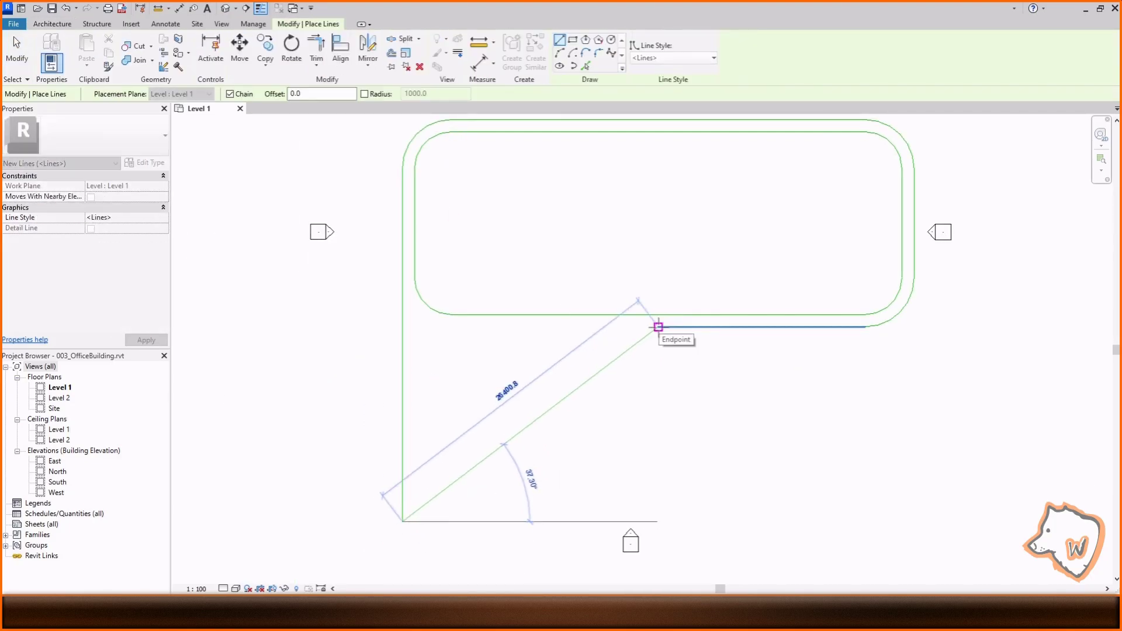
click(658, 326)
- Round the junction of the diagonal and the outer bottom line with an arc and trim the leftover ends
scroll(671, 401, up, 3)
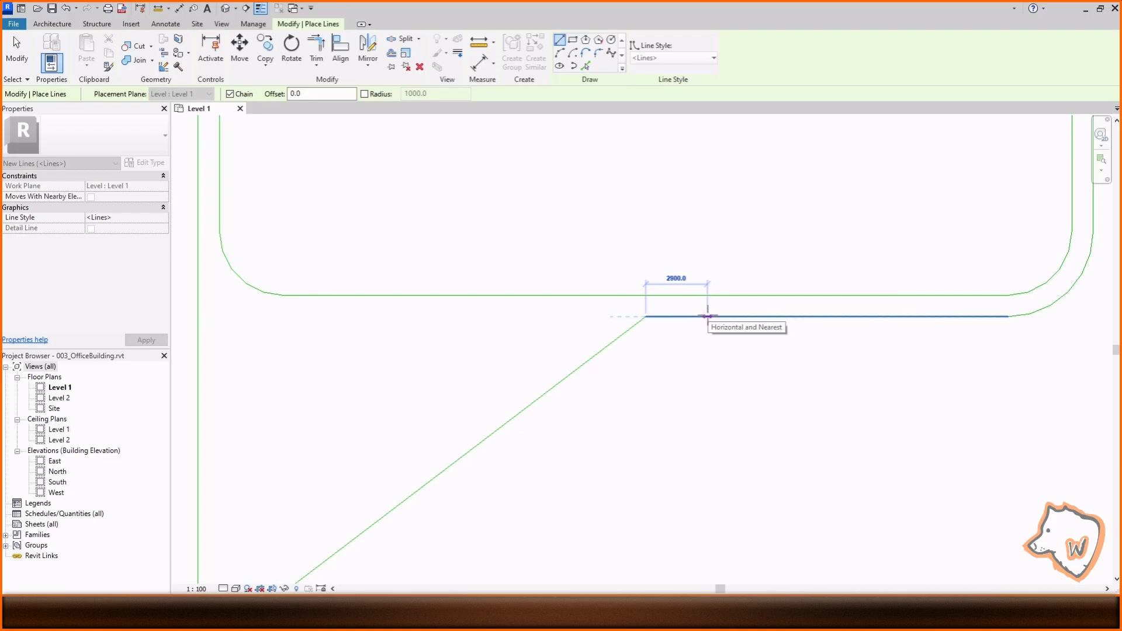
click(594, 355)
key(Escape)
key(Escape)
click(288, 23)
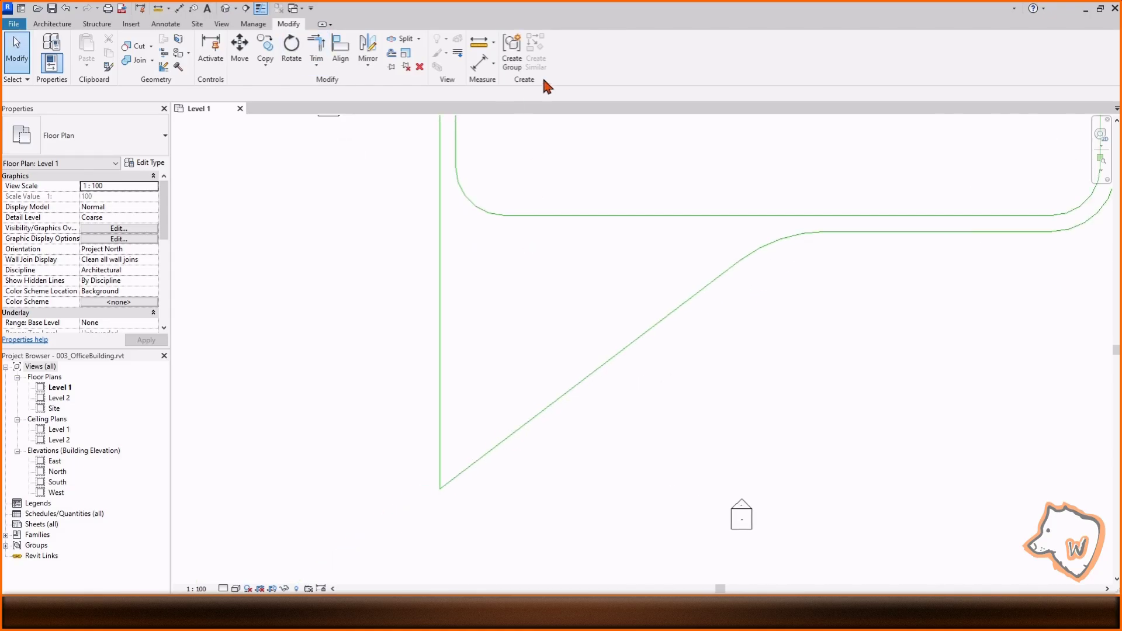
- Draw an arc across the sharp lower corner between the left side and the diagonal
click(52, 24)
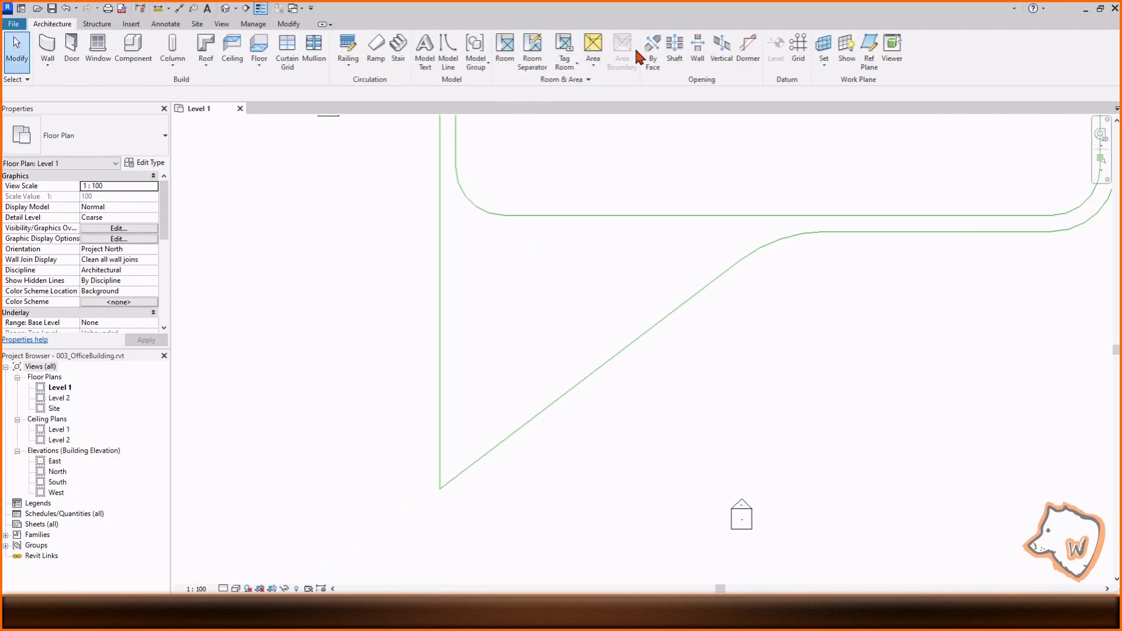
click(425, 51)
click(439, 488)
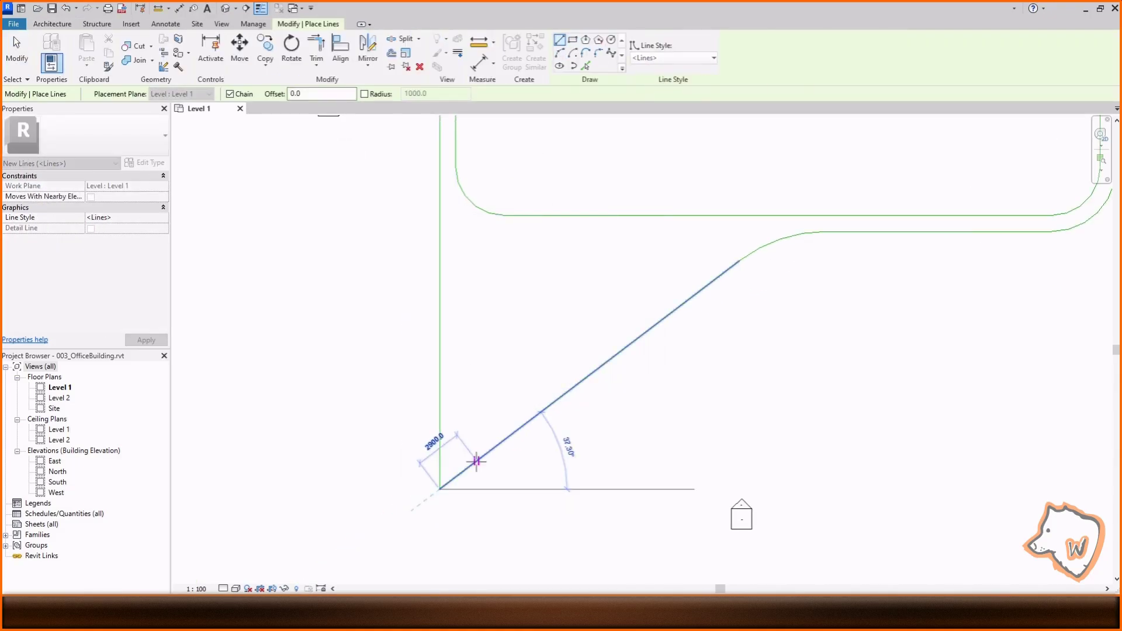
click(440, 443)
click(478, 460)
click(450, 466)
key(Escape)
key(Escape)
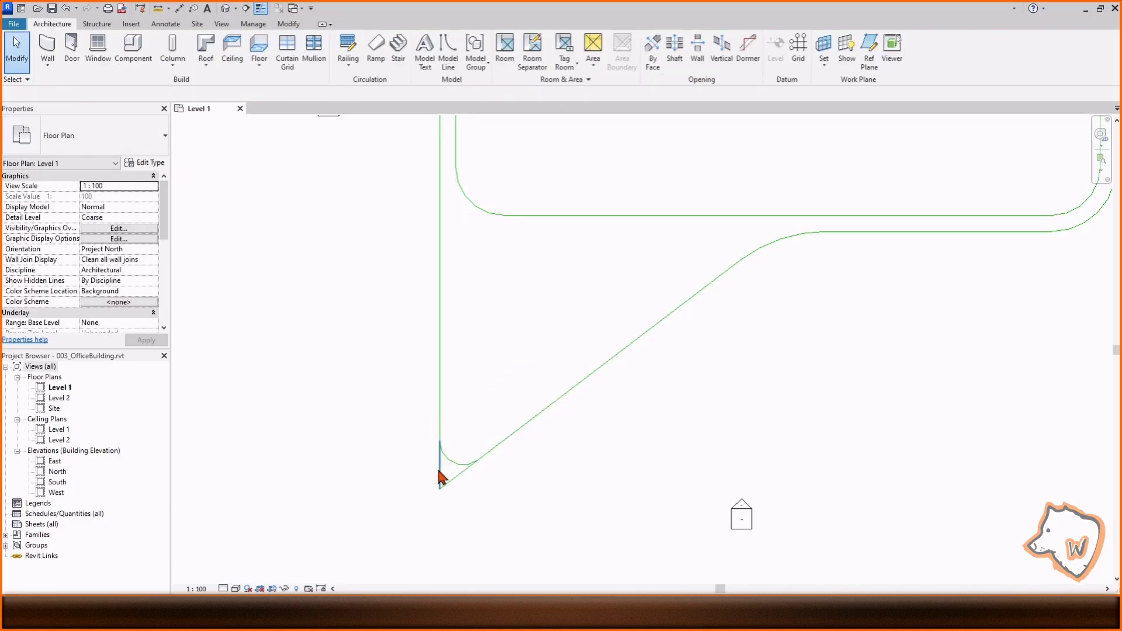
- Trim the left side and the diagonal to the arc at the lower corner
click(288, 24)
click(318, 48)
click(440, 409)
click(450, 460)
click(459, 464)
- Draw a model-line circle with a 500 mm radius centred on the outer outline's left side
scroll(399, 517, down, 3)
scroll(590, 413, up, 2)
click(52, 23)
click(425, 51)
click(611, 39)
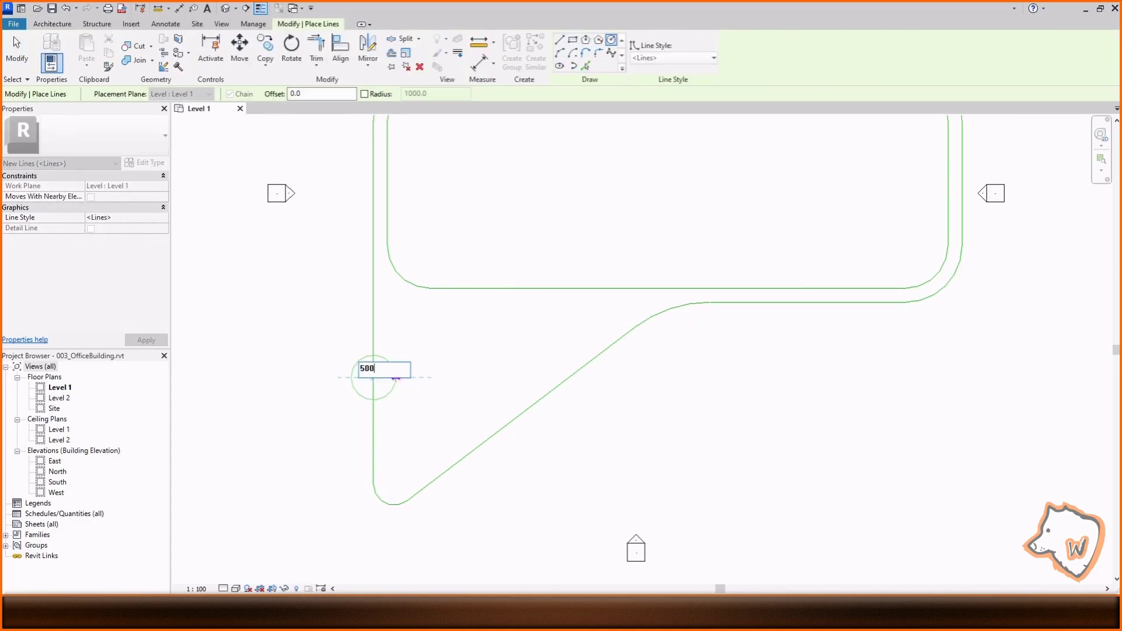
key(Return)
key(Escape)
key(Escape)
- Move the circle so its edge touches the lower end of the inner outline's straight left side
scroll(357, 388, up, 2)
drag(356, 387, 426, 356)
click(241, 48)
click(372, 373)
click(404, 174)
key(Escape)
- Move the circle 4500 mm straight down, into the area below the inner outline
click(417, 182)
key(m)
key(v)
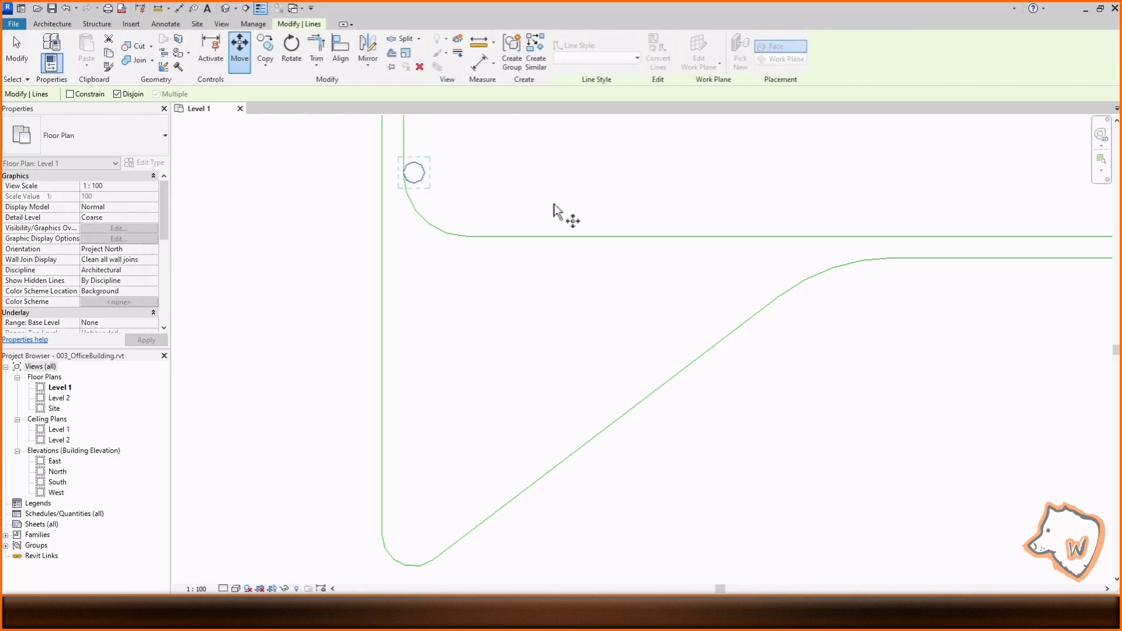
click(535, 205)
text(4500)
key(Return)
- Copy the circle twice straight down at 6000 mm intervals
click(267, 51)
click(462, 320)
text(6000)
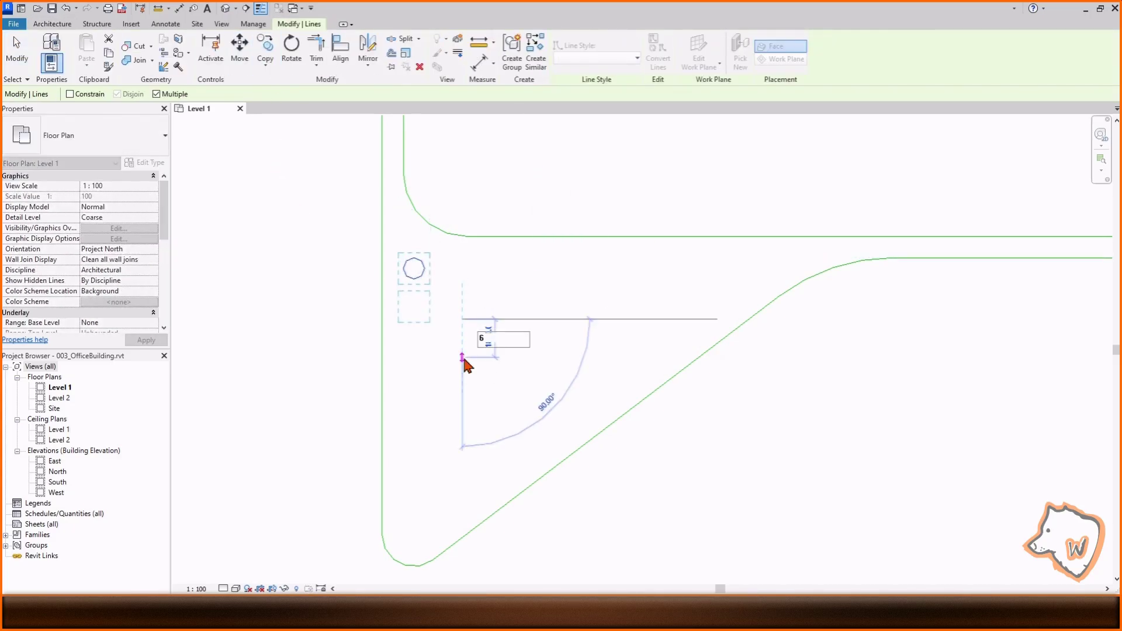
key(Return)
text(6000)
key(Return)
key(Escape)
- Shift the row of circles slightly toward the rounded lower corner and copy three more circles along the diagonal edge
scroll(413, 561, up, 3)
middle_drag(413, 560, 428, 514)
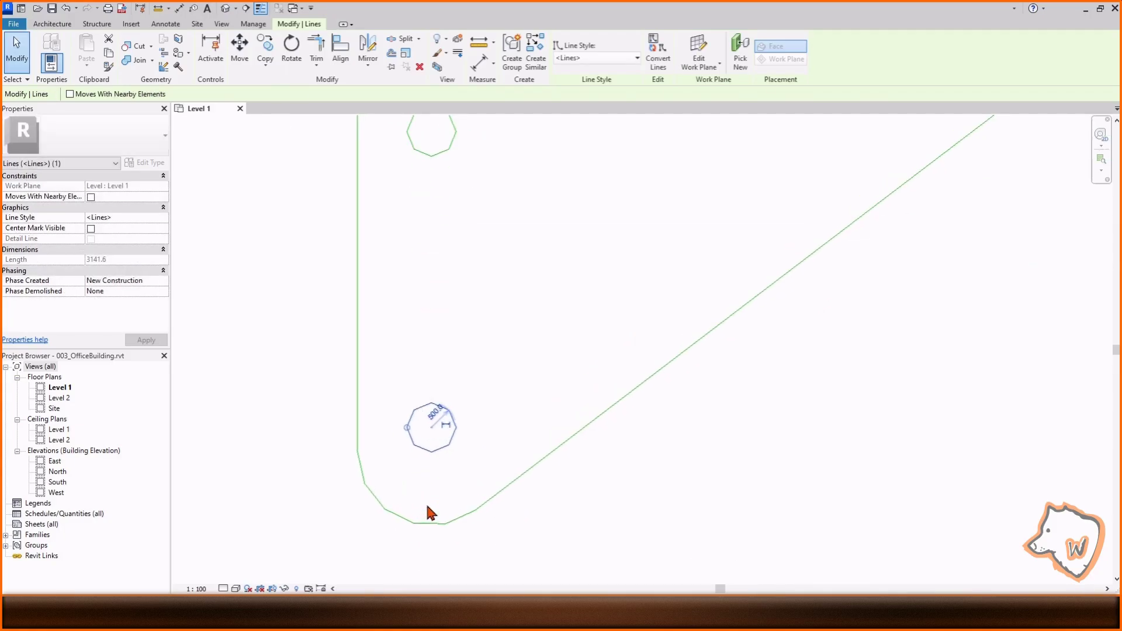
key(m)
key(v)
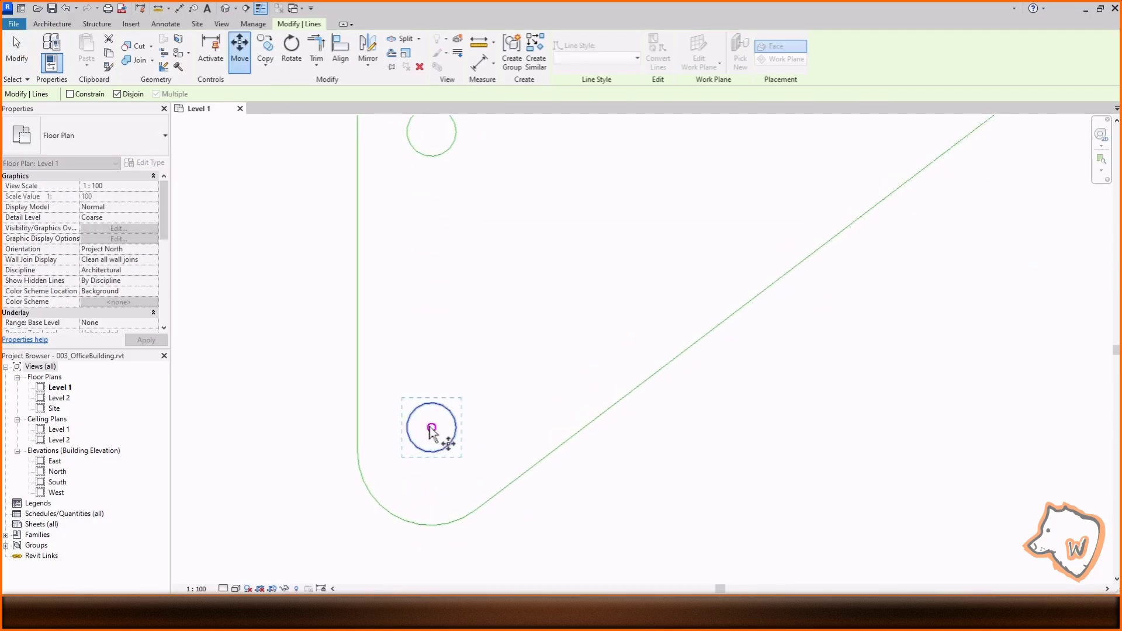
click(398, 518)
key(m)
key(v)
click(398, 518)
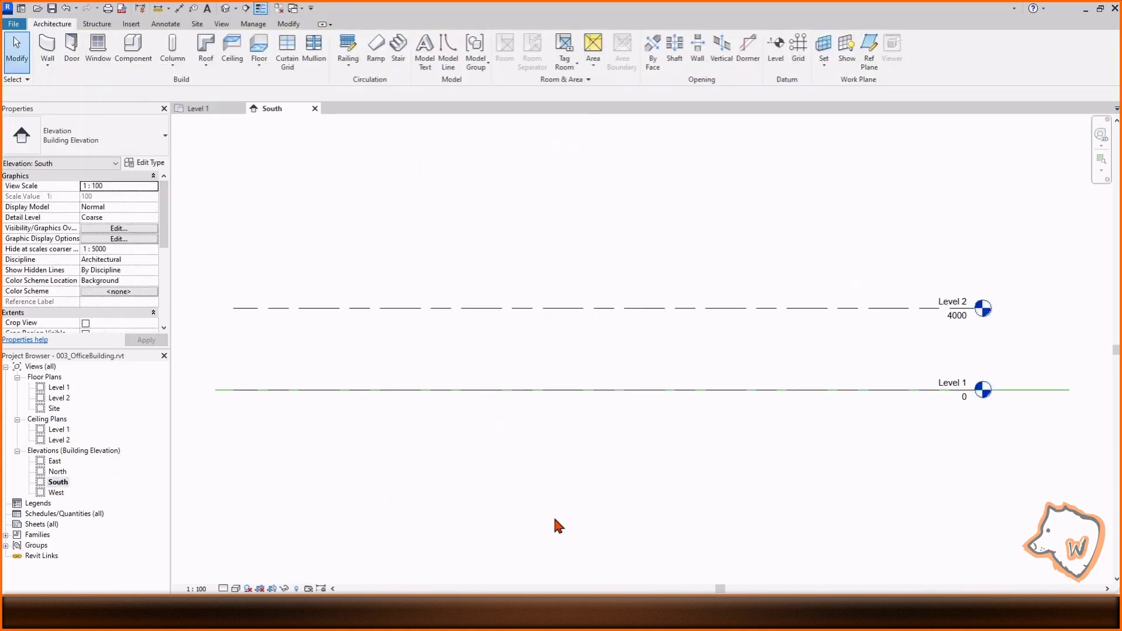
- In the South elevation, copy Level 2 upward three times at 3000 mm intervals and once more 1000 mm above the last copy
scroll(556, 524, down, 3)
click(789, 379)
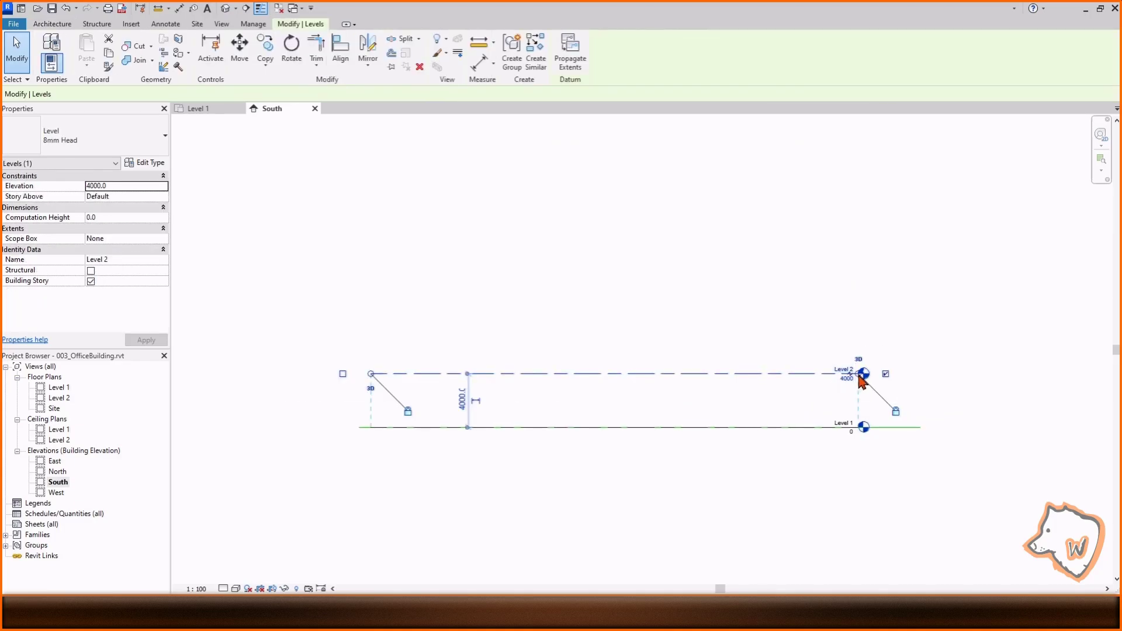
scroll(958, 406, down, 1)
click(1036, 370)
scroll(1037, 371, up, 2)
click(724, 408)
key(c)
key(o)
click(813, 411)
text(3000)
key(Return)
text(3000)
key(Return)
text(3000)
key(Return)
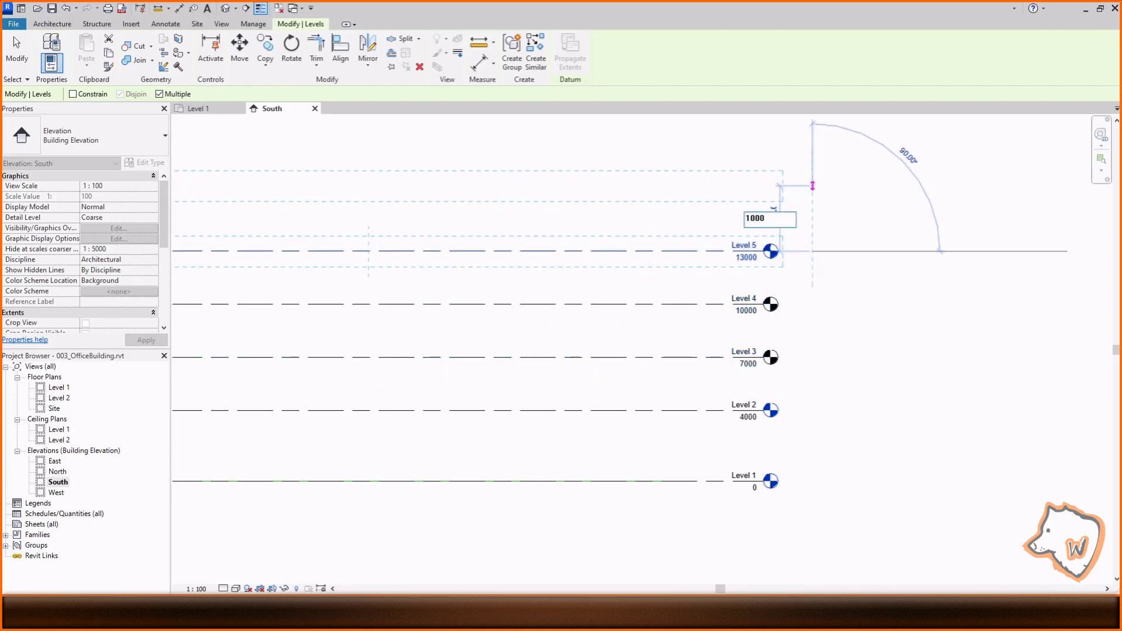
key(Return)
key(Escape)
- Add an elbow to the head of Level 6 and extend the left ends of the level lines outward
scroll(751, 283, up, 5)
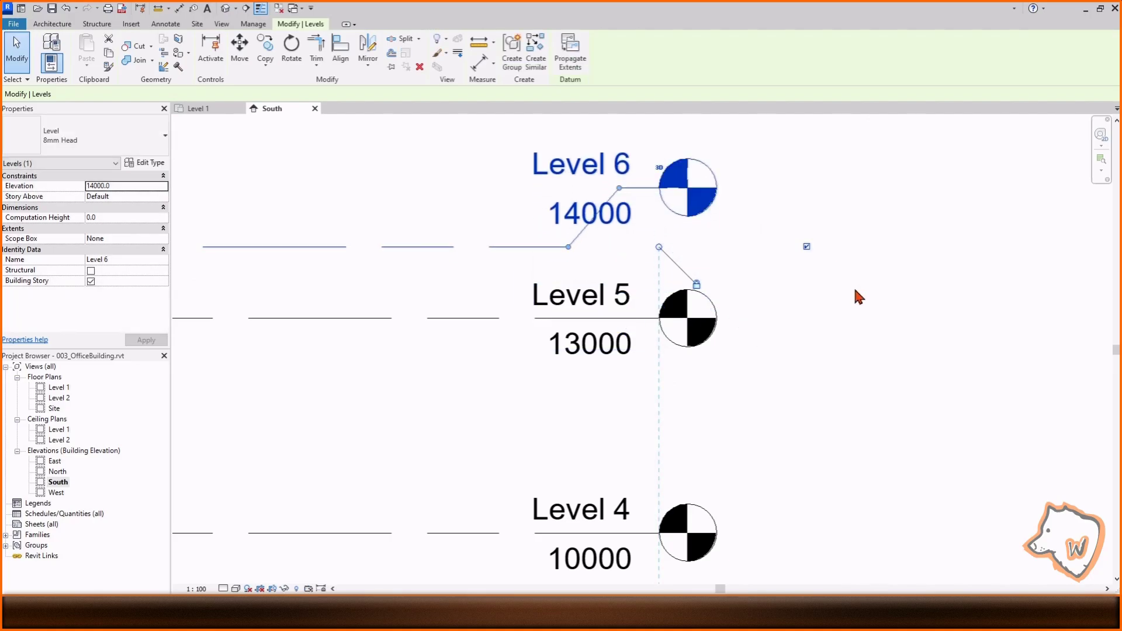
click(855, 291)
scroll(868, 270, down, 11)
click(322, 381)
drag(304, 381, 252, 381)
click(876, 316)
scroll(879, 317, up, 1)
scroll(879, 317, up, 1)
- In the Level 1 plan, start a Generic - 300mm wall with its location line set to Finish Face: Exterior
double_click(59, 388)
middle_drag(569, 486, 518, 547)
click(48, 51)
click(88, 138)
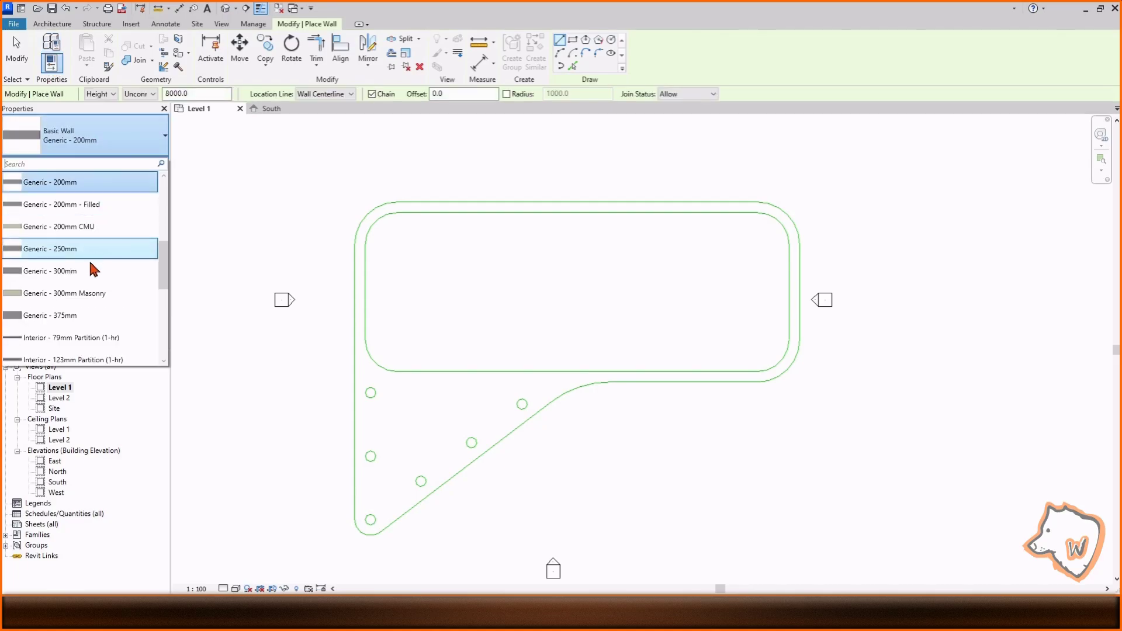
click(88, 270)
click(325, 94)
click(328, 123)
- Place walls along all lines and corner arcs of the inner rounded outline with Pick Lines
click(574, 66)
scroll(431, 215, up, 3)
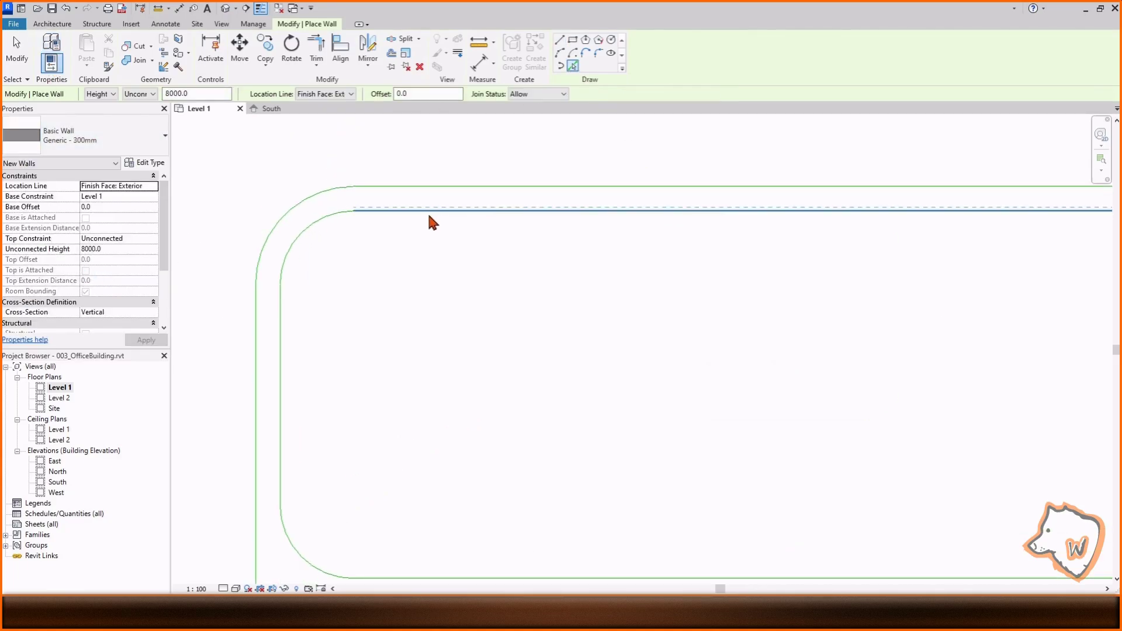
key(Tab)
click(433, 215)
scroll(287, 404, down, 3)
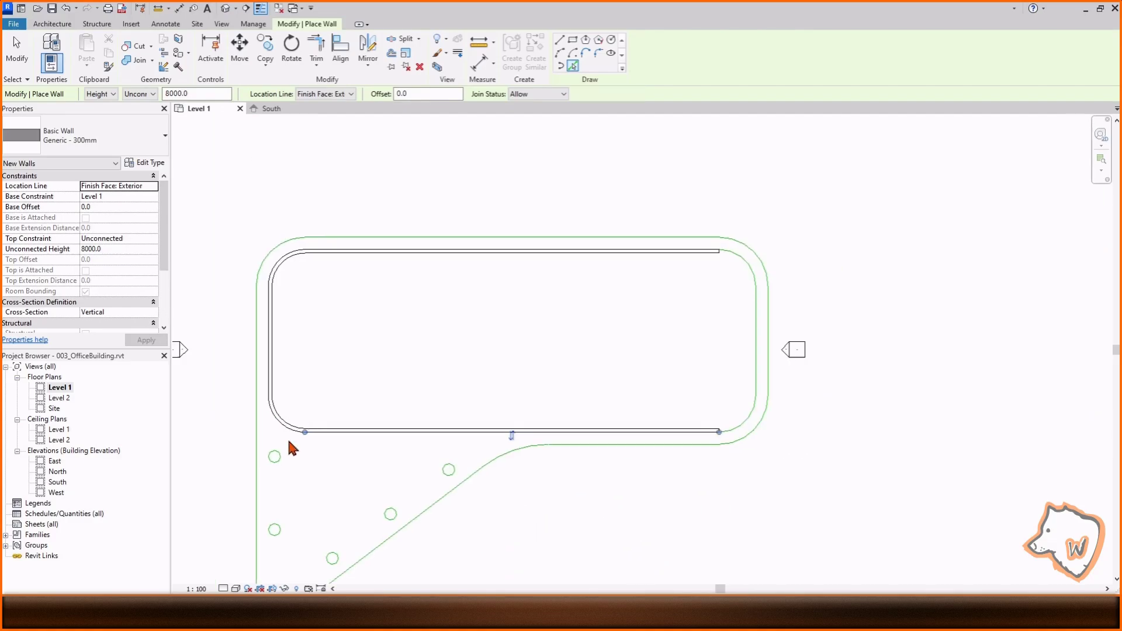
scroll(767, 414, up, 3)
click(725, 429)
click(743, 350)
click(760, 198)
- Set the Level 1 view's detail level to Fine and its visual style to Consistent Colors
click(223, 589)
click(230, 577)
click(235, 589)
click(251, 565)
middle_drag(339, 405, 403, 393)
- Set the unconnected height of the whole chain of Level 1 walls to 3700 mm and check it in the South elevation
key(Escape)
key(Escape)
key(Tab)
click(300, 243)
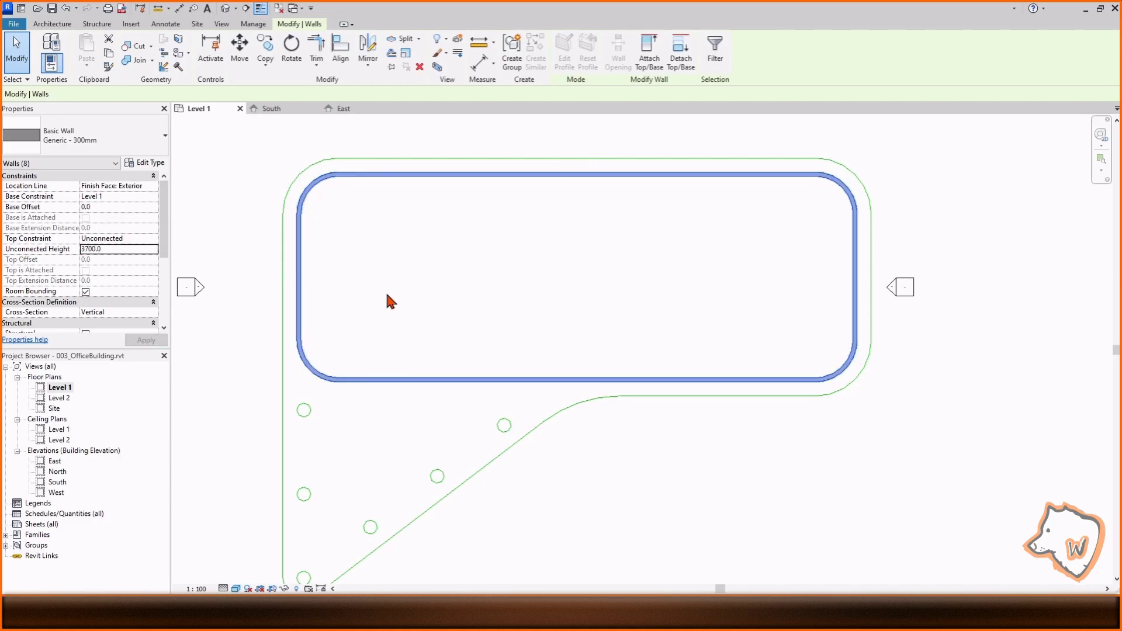
key(ctrl+Tab)
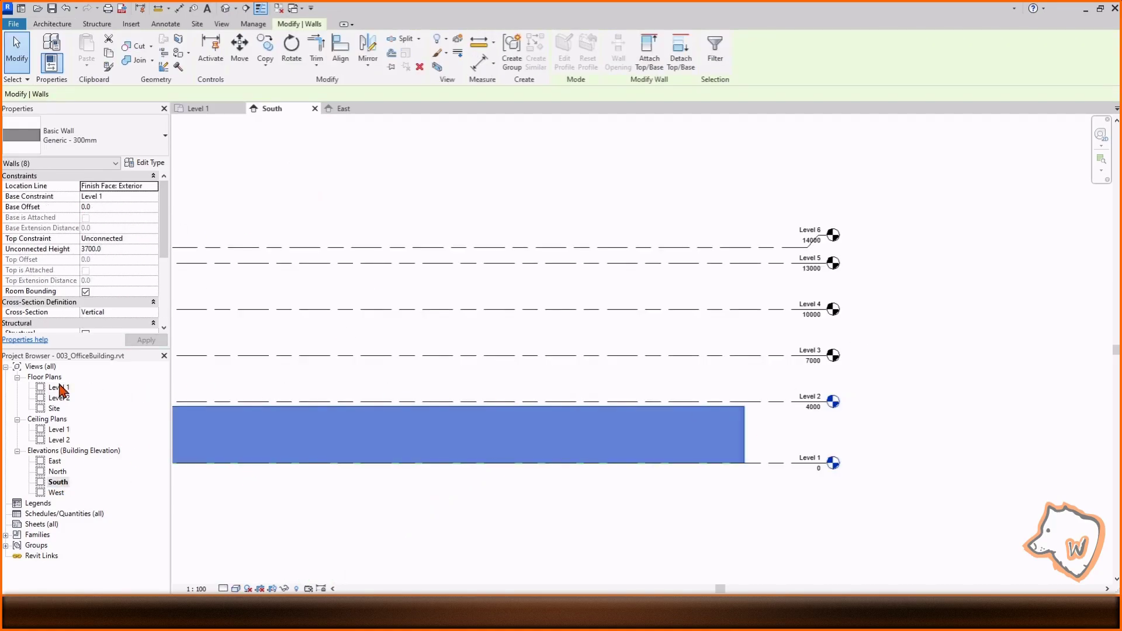
- In the Level 2 plan, start a Generic - 300mm wall with its top constraint set to Up to level: Level 6
double_click(63, 398)
key(Escape)
scroll(556, 299, down, 1)
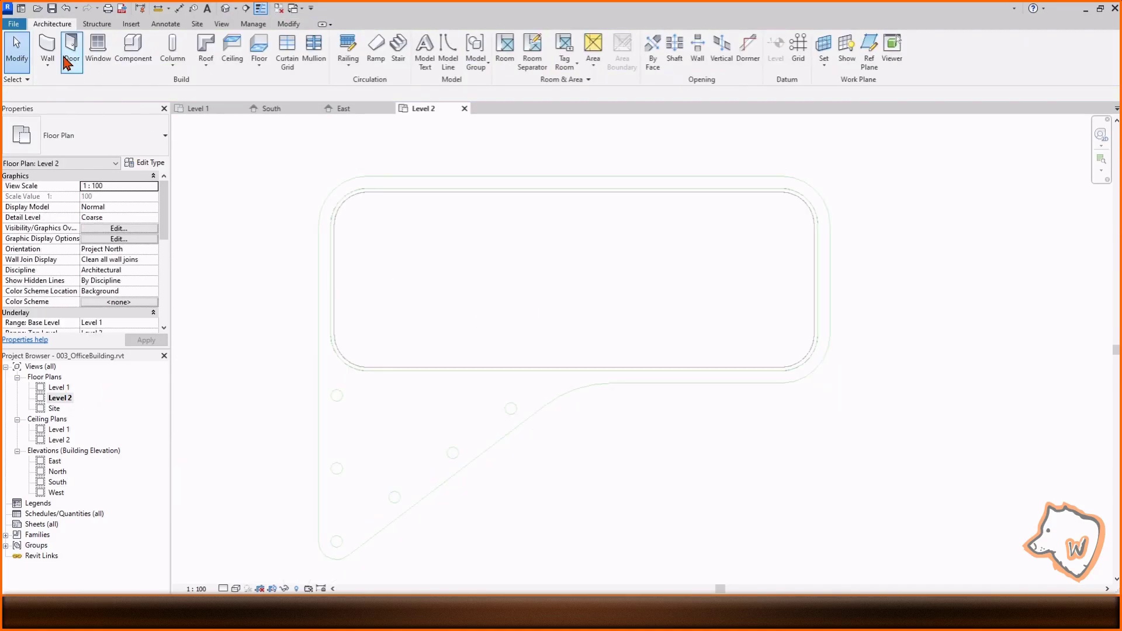
key(w)
key(a)
click(151, 238)
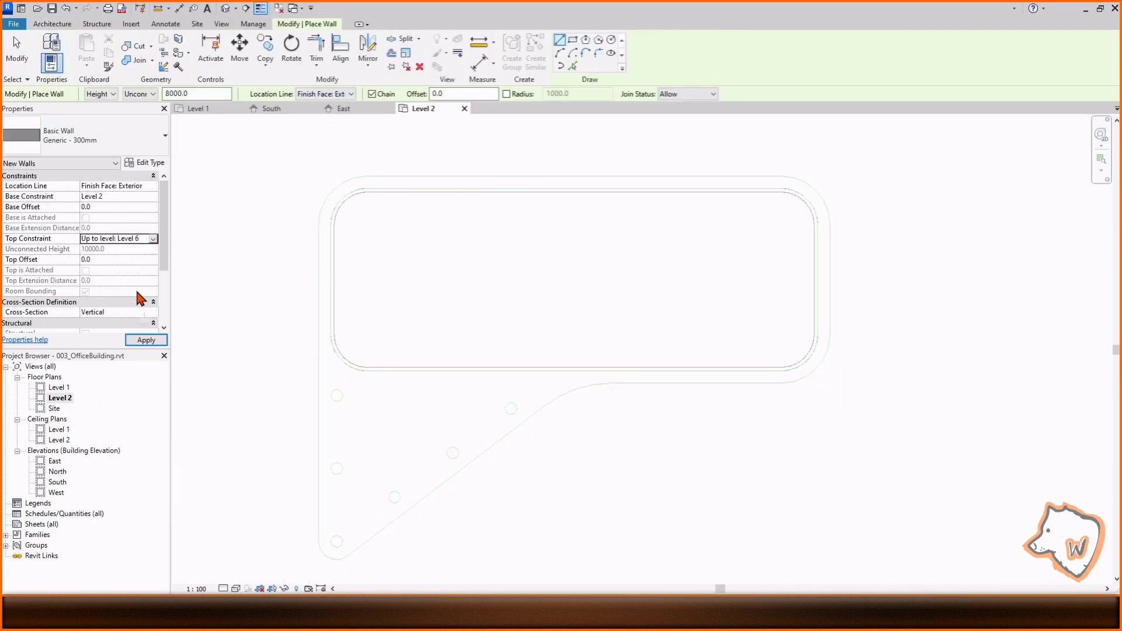
- Place a wall along the outer outline's top line with Pick Lines
key(p)
key(l)
click(534, 177)
scroll(325, 196, up, 2)
- Set the Level 2 plan's visual style to Consistent Colors and place walls along the outline's upper-left arc, left line and bottom-left arc
click(236, 589)
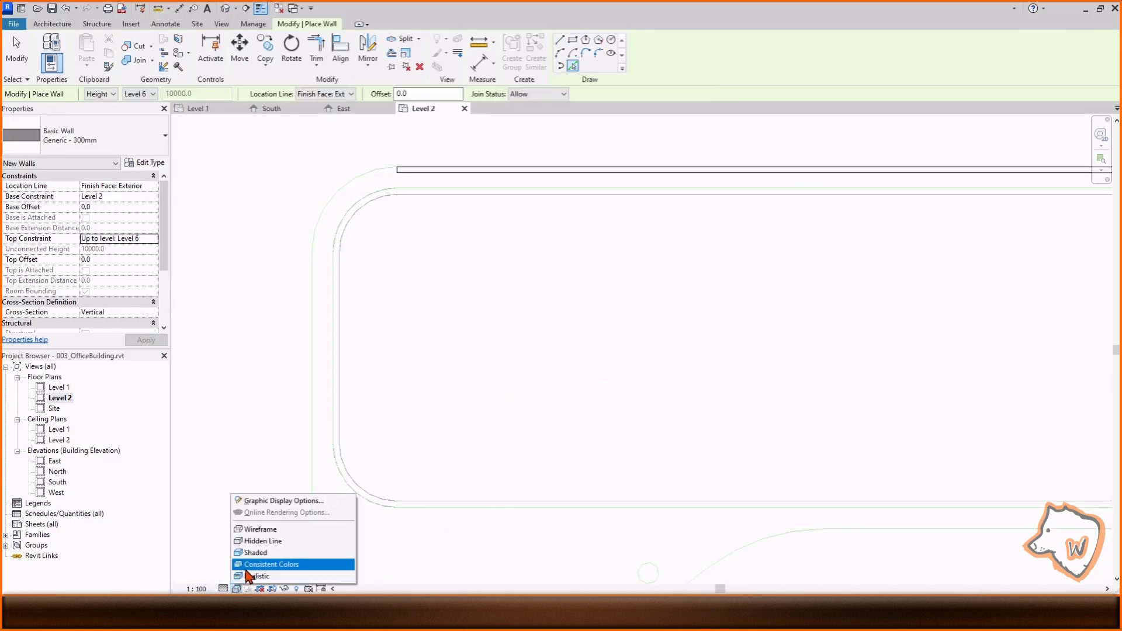
click(246, 568)
click(318, 218)
click(313, 274)
scroll(257, 196, down, 2)
scroll(277, 523, up, 2)
click(306, 482)
- Place walls along the diagonal, the concave arc, the lower straight line and the right side with its two corner arcs
click(376, 460)
click(507, 311)
click(601, 304)
scroll(642, 328, down, 3)
click(733, 366)
click(750, 299)
scroll(754, 299, up, 2)
click(725, 147)
scroll(730, 175, down, 2)
scroll(678, 185, up, 1)
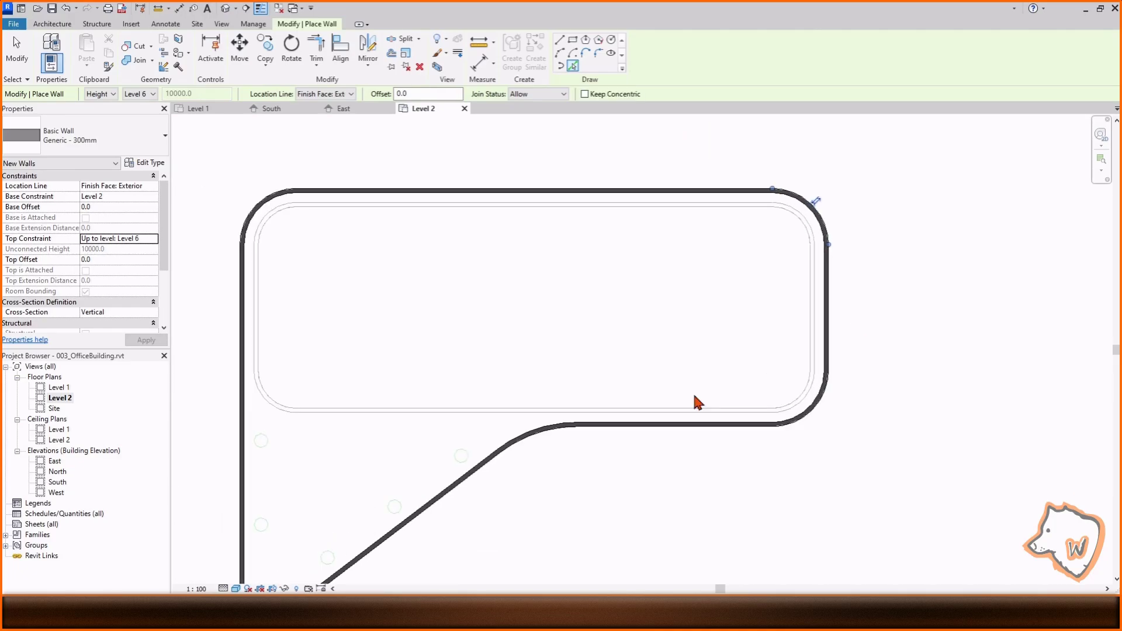
- Open the South elevation and set its visual style to Consistent Colors
double_click(57, 482)
click(236, 588)
click(252, 576)
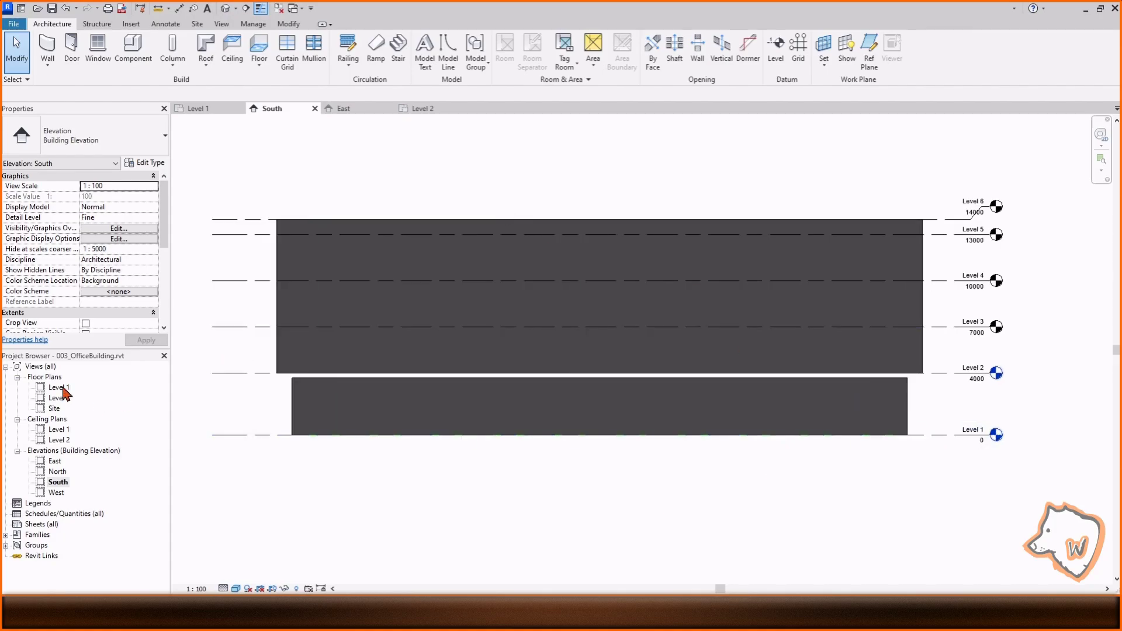
- In the Level 1 plan, start an in-place model in the Walls category named Columns
double_click(63, 387)
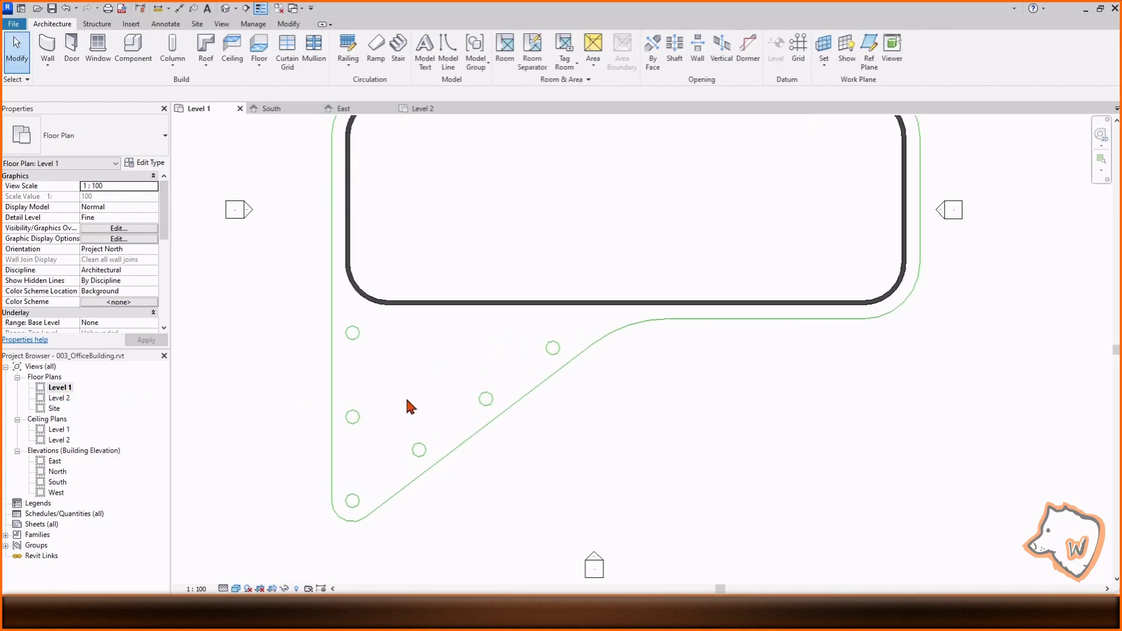
click(50, 63)
click(62, 136)
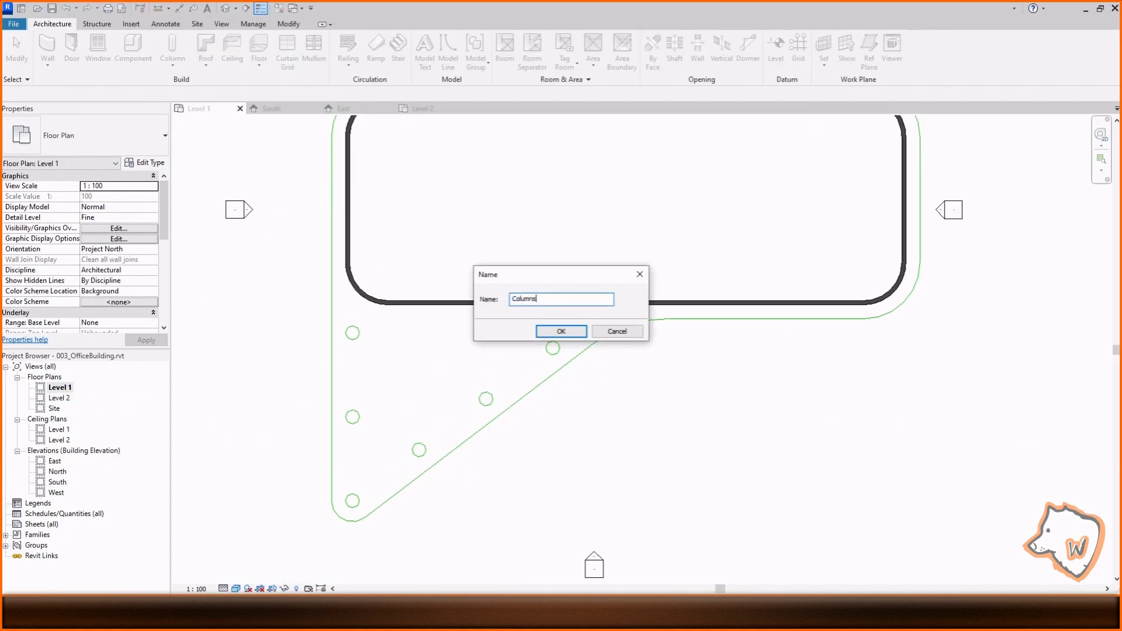
click(567, 332)
- Extrude the six column circles to 3700 mm, picking them as the sketch lines
click(98, 50)
click(570, 66)
click(358, 336)
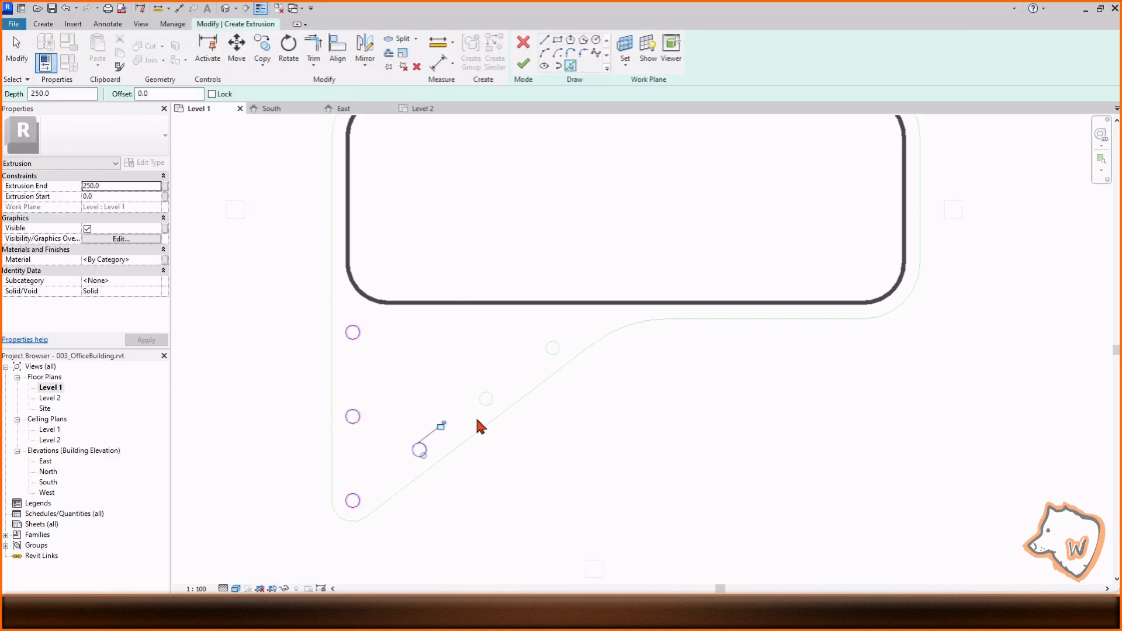
click(523, 64)
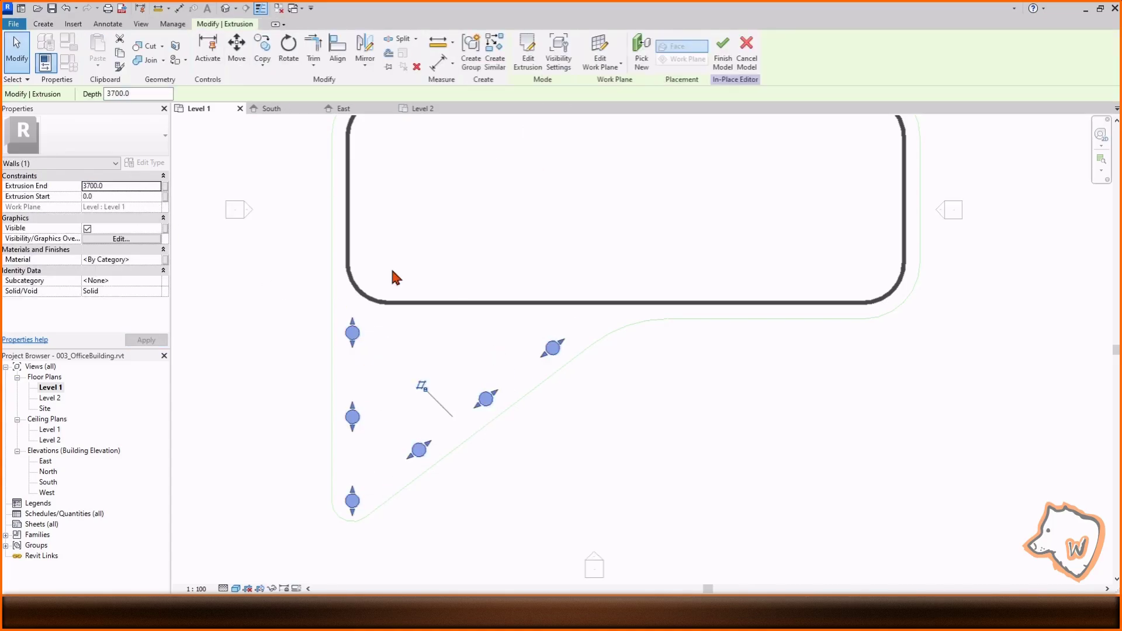
- Open the default 3D view, set its visual style to Consistent Colors and view the building from above
click(225, 8)
click(235, 589)
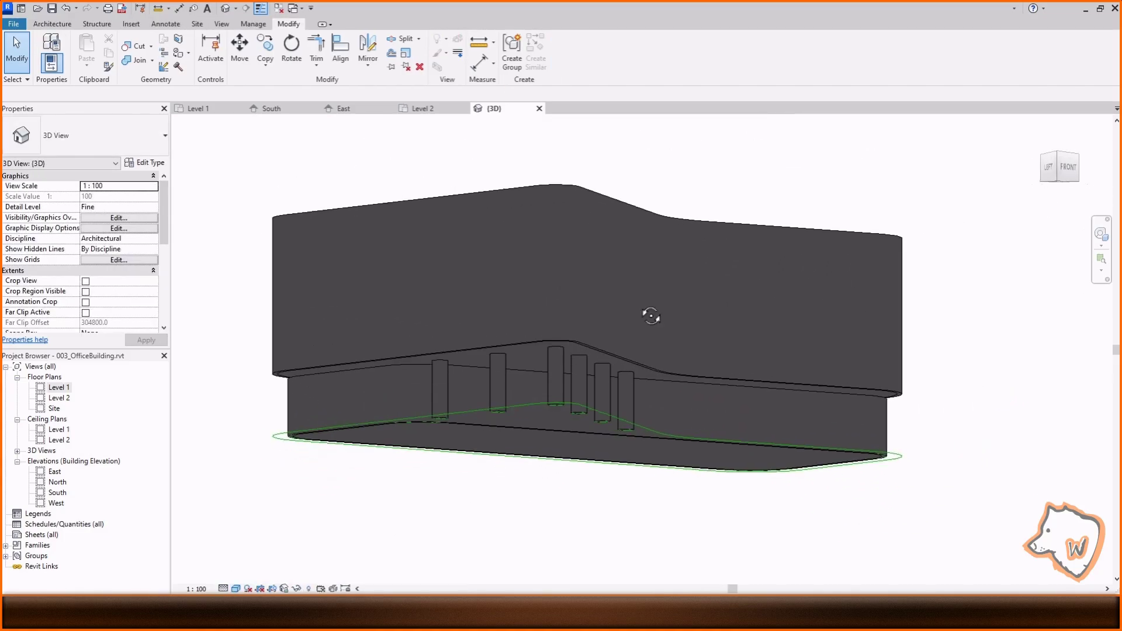
shift+middle_drag(651, 316, 507, 238)
- Start a ceiling and duplicate the 600 x 1200mm grid type as Ceiling 300
click(52, 23)
click(260, 46)
click(148, 163)
click(332, 171)
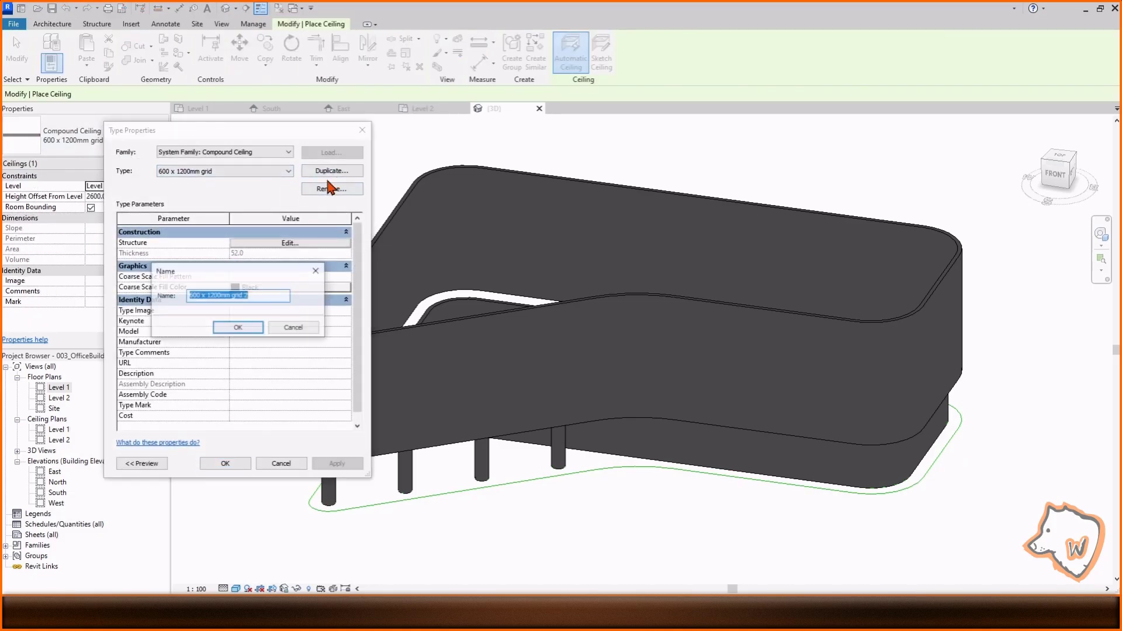
text(Ceiling 300)
click(238, 327)
- Change the Structure layer thickness so that the Ceiling 300 type totals 300 mm
click(291, 242)
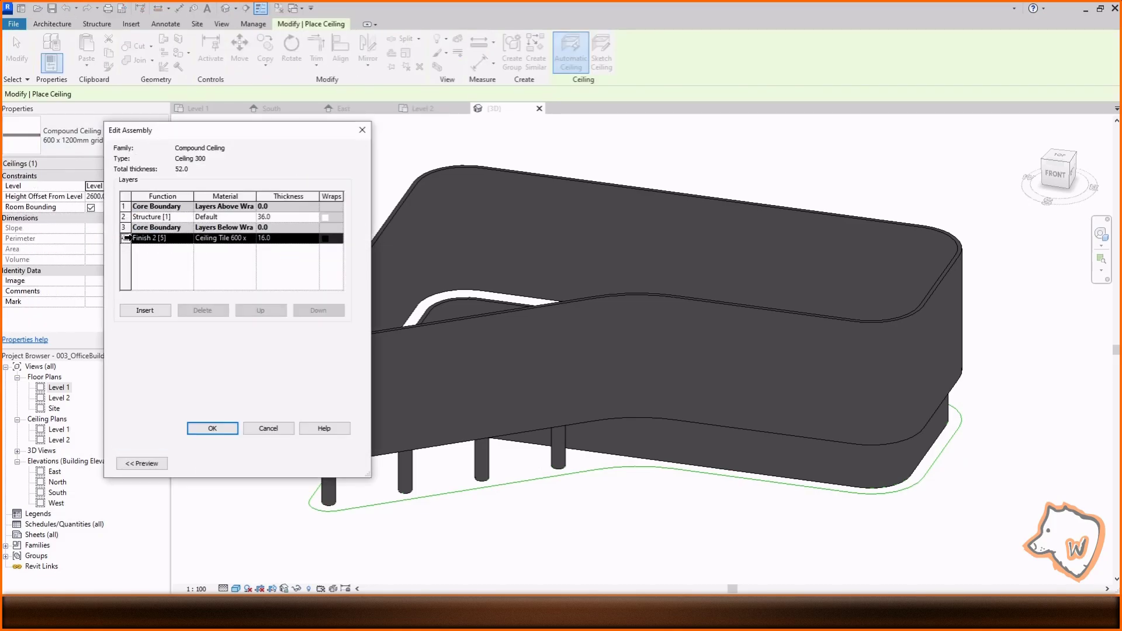
click(289, 217)
click(207, 431)
click(225, 464)
- From the Top view, start a sketched ceiling on Level 6 with a 0 height offset, using Pick Lines for the boundary
mouse_move(549, 250)
shift+middle_down()
mouse_move(563, 391)
mouse_move(552, 432)
shift+middle_up()
scroll(552, 374, down, 3)
click(601, 54)
click(1057, 177)
scroll(575, 305, up, 2)
click(153, 186)
click(100, 243)
click(674, 66)
- Sketch the ceiling boundary along the full outline of the upper-storey walls and finish the ceiling
click(447, 166)
scroll(1020, 193, up, 2)
click(939, 181)
click(953, 264)
scroll(841, 228, down, 2)
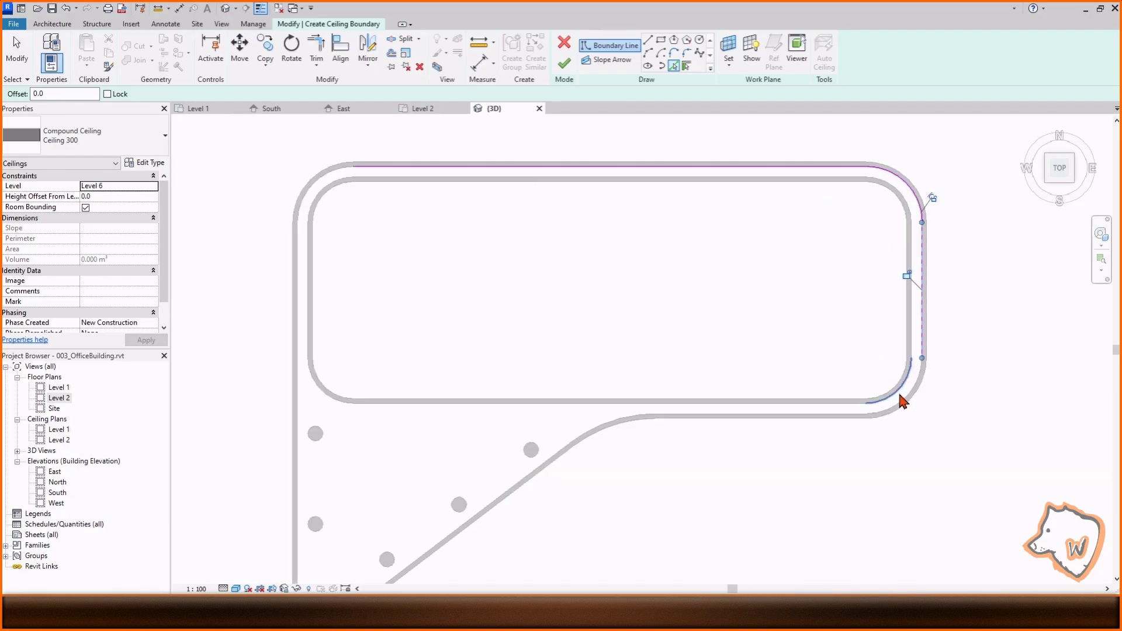
click(906, 403)
click(783, 416)
click(623, 430)
middle_drag(520, 491, 552, 366)
click(529, 366)
scroll(370, 450, down, 2)
click(376, 187)
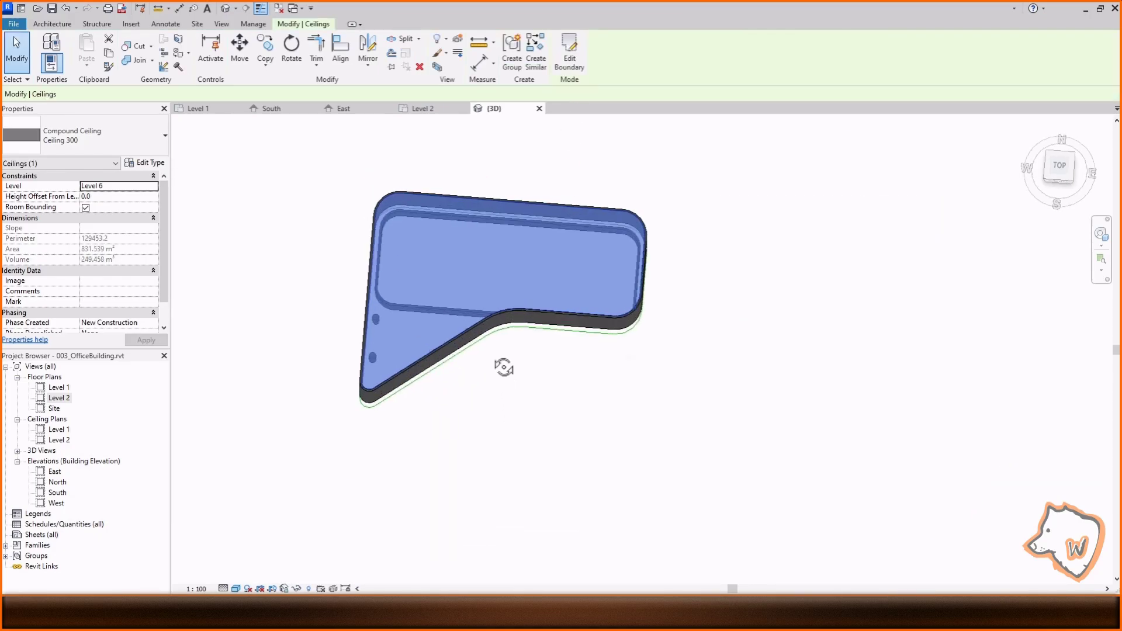
- Copy the ceiling down beneath the upper-storey walls to fill the gap above the ground-floor walls
mouse_move(503, 368)
shift+middle_down()
mouse_move(466, 274)
mouse_move(476, 279)
shift+middle_up()
click(1051, 170)
scroll(676, 468, up, 1)
click(264, 50)
scroll(284, 265, up, 4)
click(416, 263)
scroll(420, 263, down, 3)
scroll(439, 436, up, 4)
click(469, 361)
key(Escape)
key(Escape)
scroll(432, 315, down, 4)
shift+middle_drag(431, 316, 526, 374)
scroll(526, 374, down, 3)
shift+middle_drag(526, 374, 590, 473)
- In the Level 2 plan, start a wall with the Curtain Wall Storefront type
double_click(59, 398)
middle_drag(338, 565, 360, 505)
key(w)
key(a)
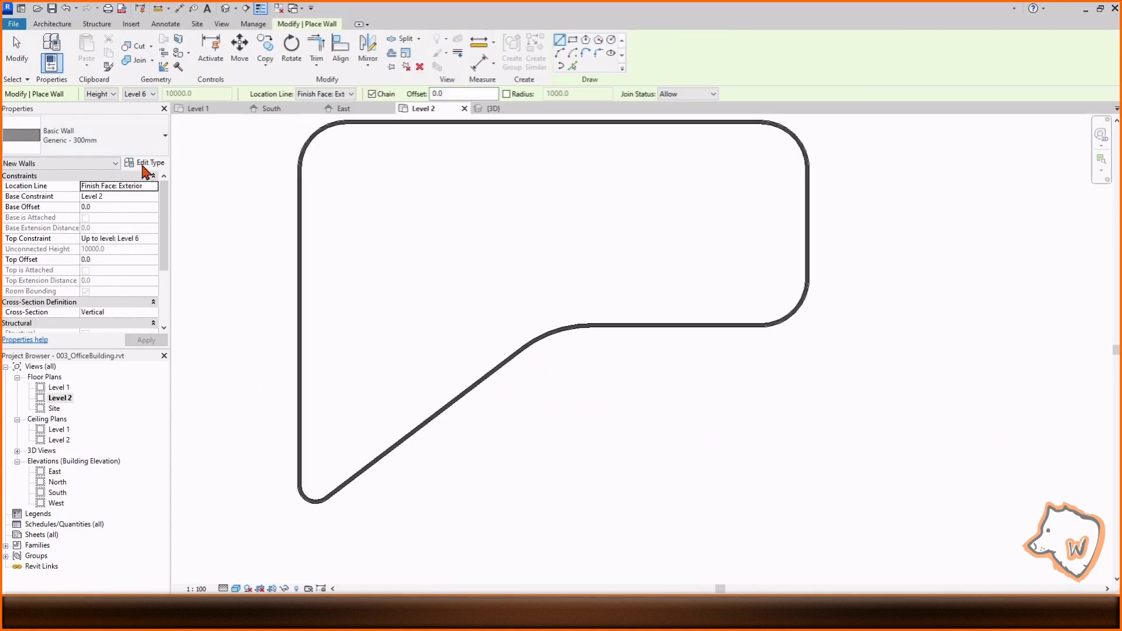
click(88, 136)
scroll(113, 270, down, 2)
click(113, 270)
- Duplicate the Storefront type as Windows 1 and set its vertical grid spacing to 1000 mm
click(149, 163)
click(331, 171)
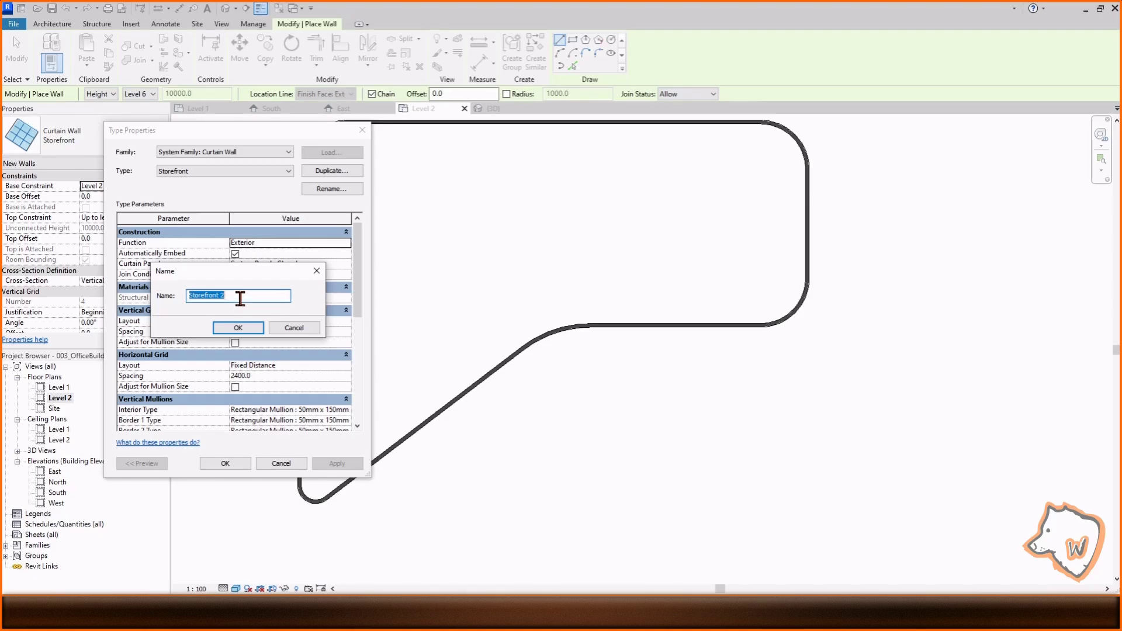
click(249, 326)
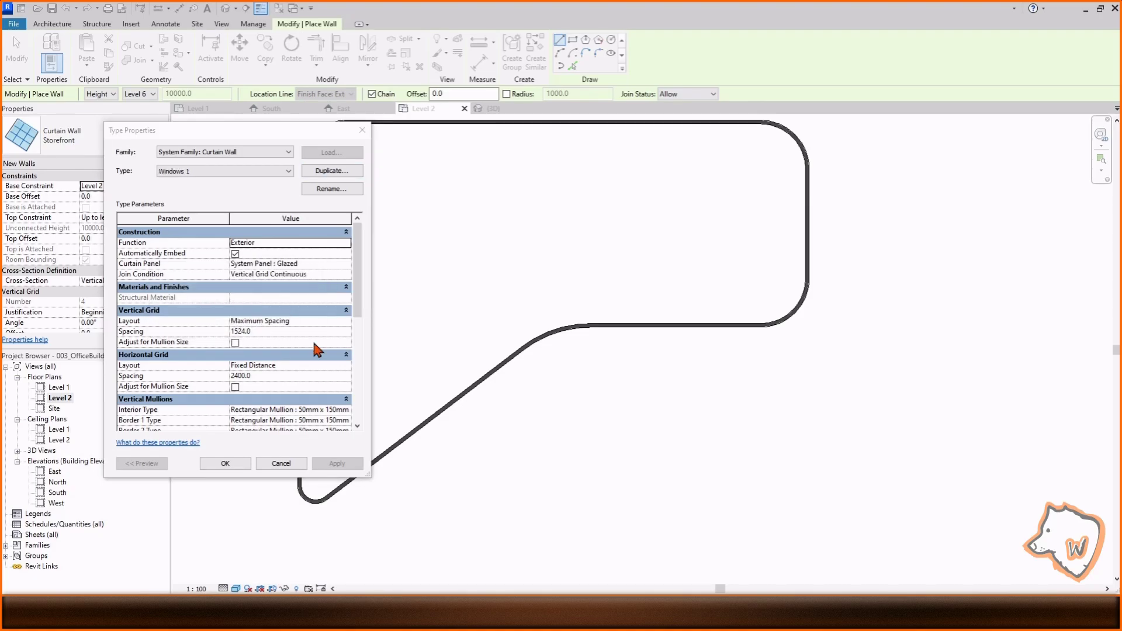
click(269, 331)
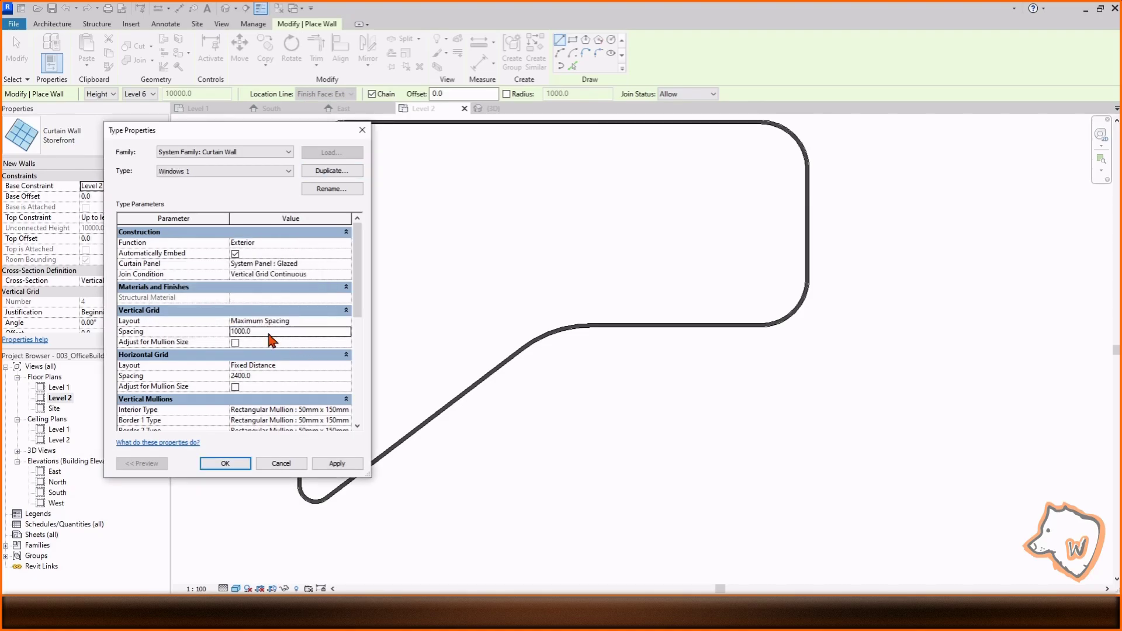
click(234, 462)
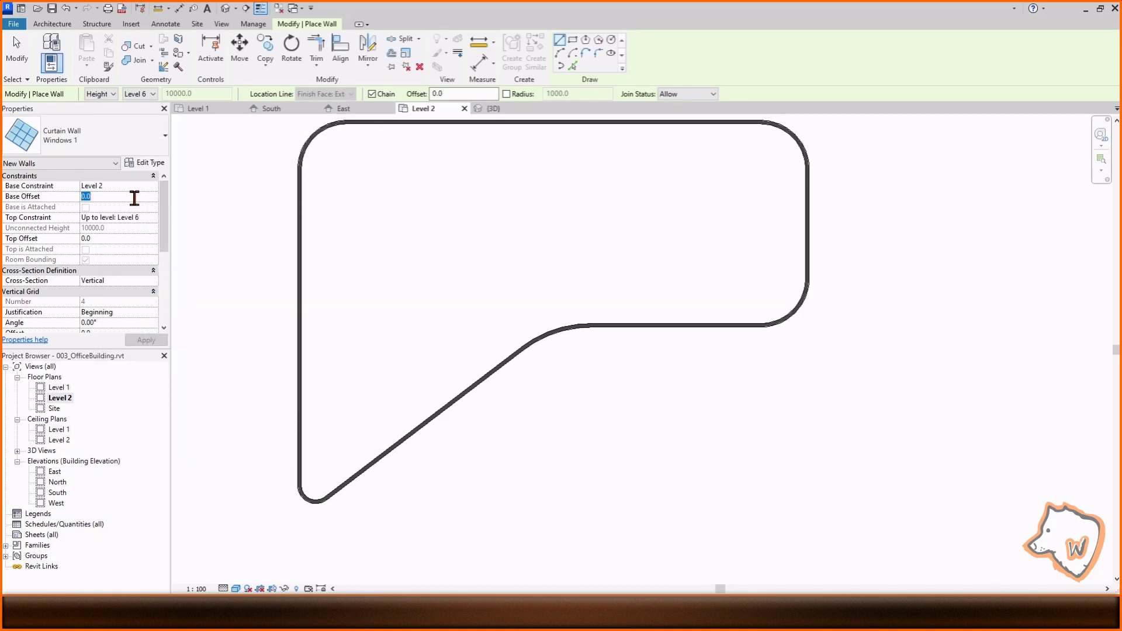
- Set the new curtain walls to a 1000 mm base offset, an Unconnected top constraint and a 2000 mm height
click(150, 217)
click(117, 228)
click(117, 228)
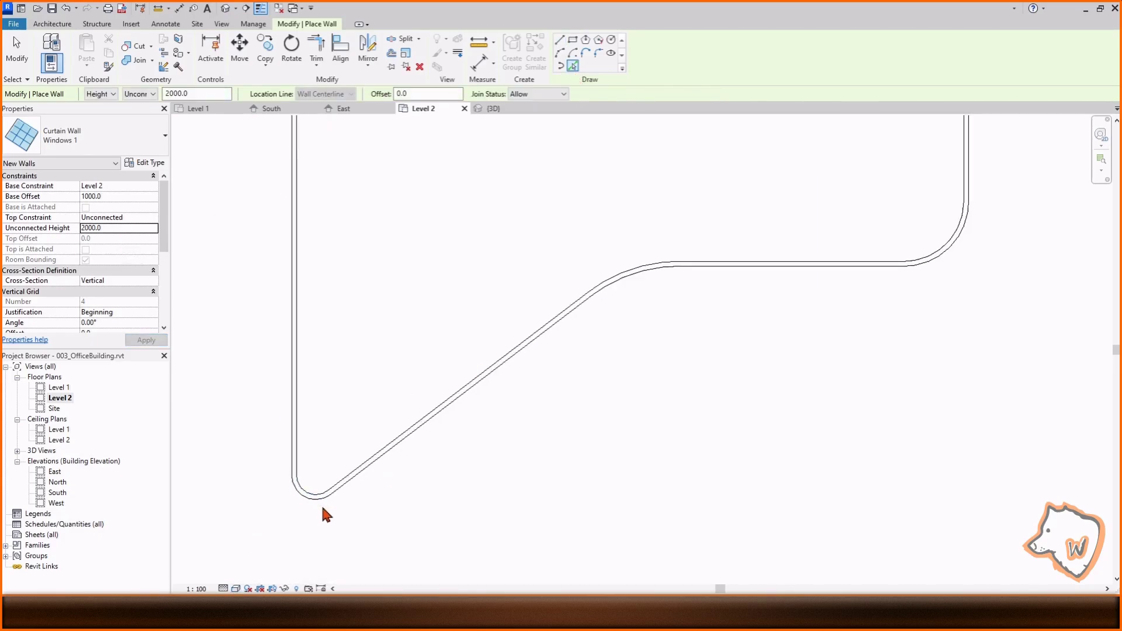
- Place Windows 1 curtain walls with Pick Lines along the diagonal wall, the concave arc and the lower straight wall
scroll(323, 507, up, 2)
scroll(362, 461, up, 2)
click(340, 474)
scroll(311, 499, down, 4)
scroll(600, 291, up, 6)
click(504, 322)
scroll(411, 417, down, 5)
scroll(643, 365, up, 6)
click(558, 260)
scroll(403, 386, down, 7)
scroll(637, 345, up, 4)
- Place Windows 1 curtain walls along the lower-right corner arc, the right wall and the upper-right corner arc
click(624, 351)
middle_drag(809, 146, 811, 395)
click(779, 345)
scroll(853, 185, down, 6)
scroll(842, 170, up, 5)
click(818, 200)
scroll(946, 357, down, 5)
scroll(860, 320, up, 5)
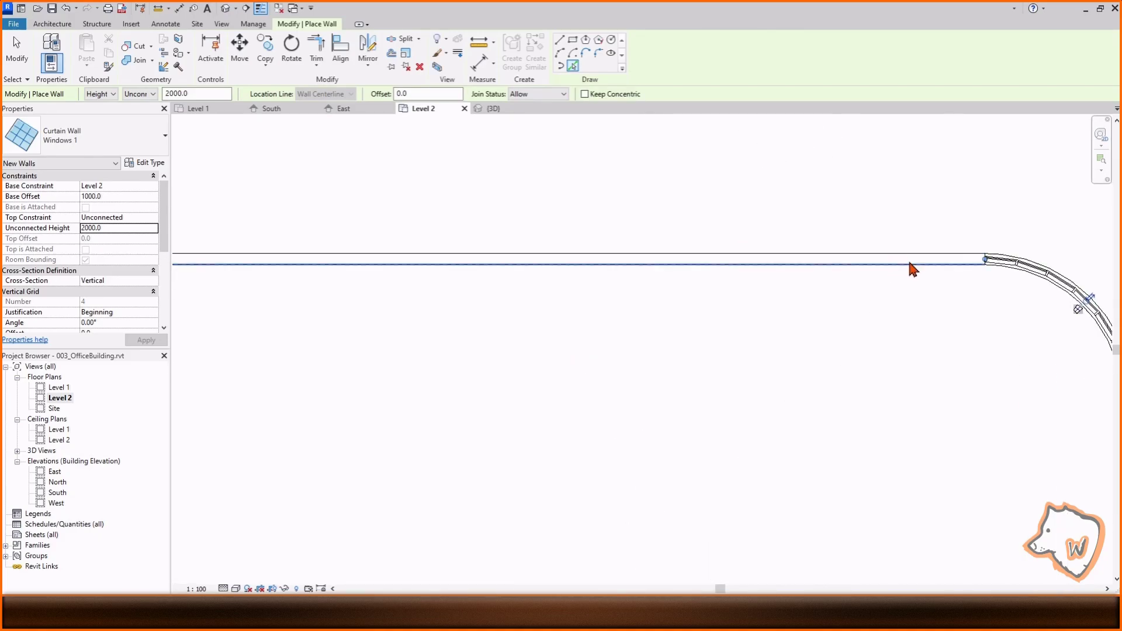
- Place Windows 1 curtain walls along the top wall, the upper-left arc, the left wall and the bottom-left arc
click(910, 263)
scroll(1019, 335, down, 5)
scroll(584, 336, up, 6)
click(568, 253)
middle_drag(598, 473, 576, 192)
click(465, 234)
middle_drag(552, 315, 521, 262)
scroll(522, 262, down, 5)
scroll(453, 410, up, 5)
click(452, 410)
scroll(510, 428, up, 2)
scroll(317, 448, down, 7)
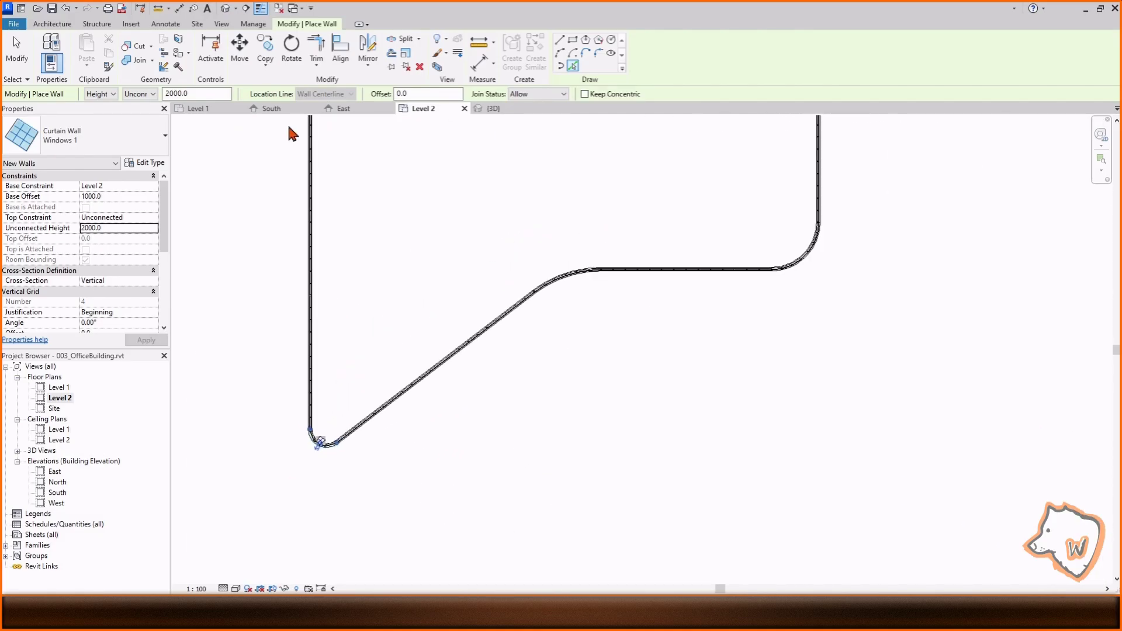
- Examine the new curtain wall band in the 3D view, up close and from the front
click(490, 108)
scroll(300, 370, up, 5)
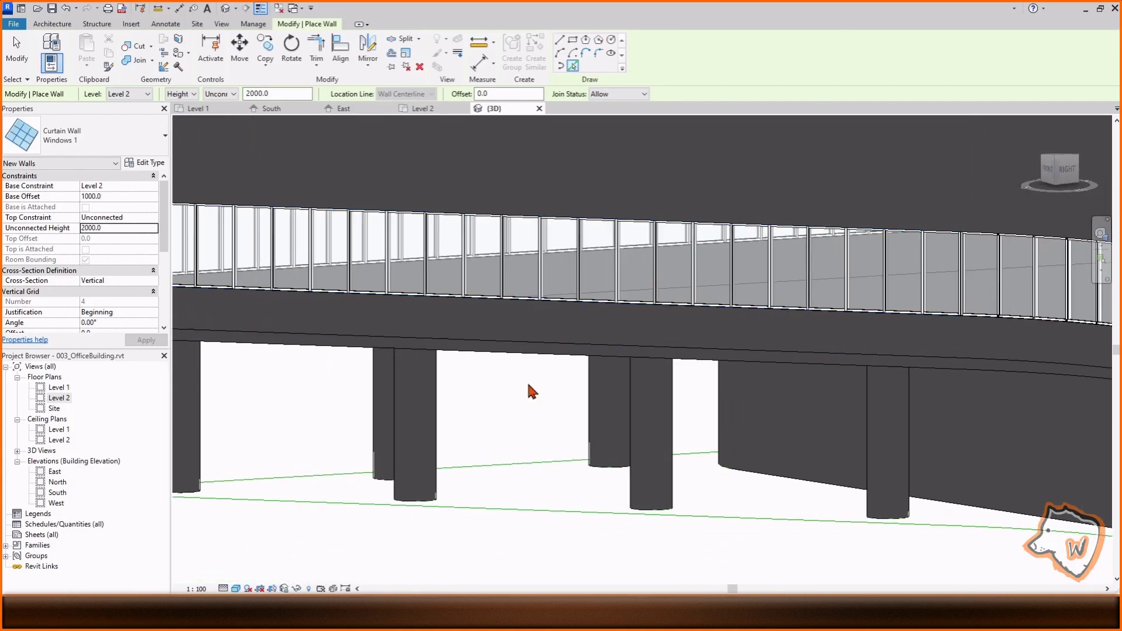
scroll(455, 373, down, 5)
shift+middle_drag(455, 373, 498, 388)
drag(1048, 175, 1064, 174)
click(1057, 169)
scroll(885, 326, down, 5)
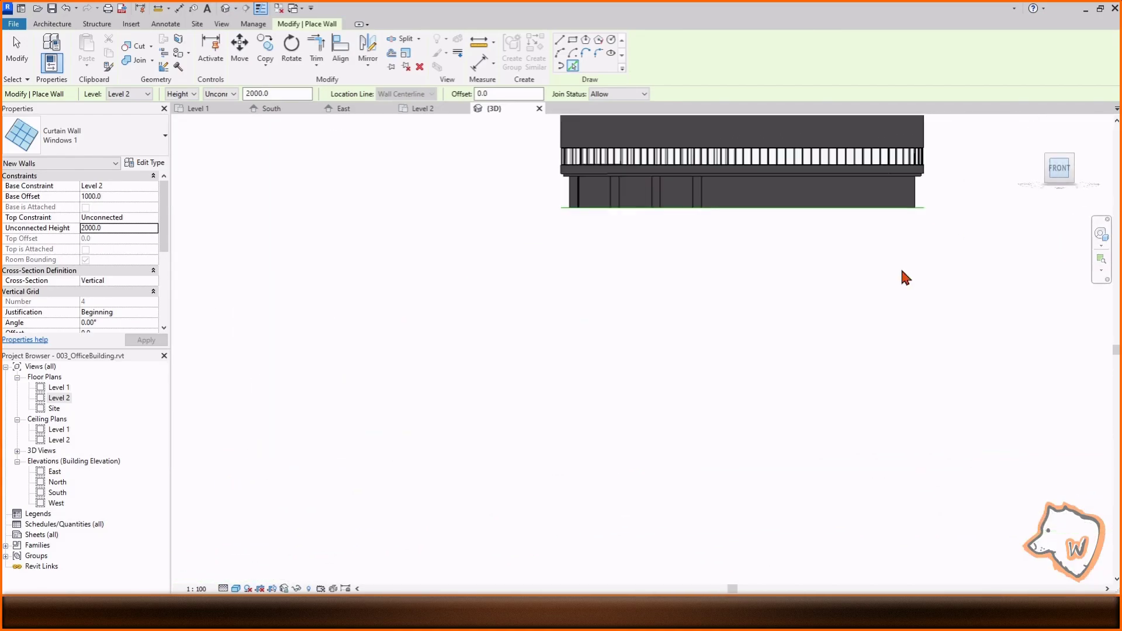
- Select the whole curtain wall band and copy it in the South elevation from Level 3 up to Level 4 and Level 5
middle_drag(886, 326, 789, 516)
key(Escape)
drag(401, 321, 840, 363)
scroll(505, 333, up, 5)
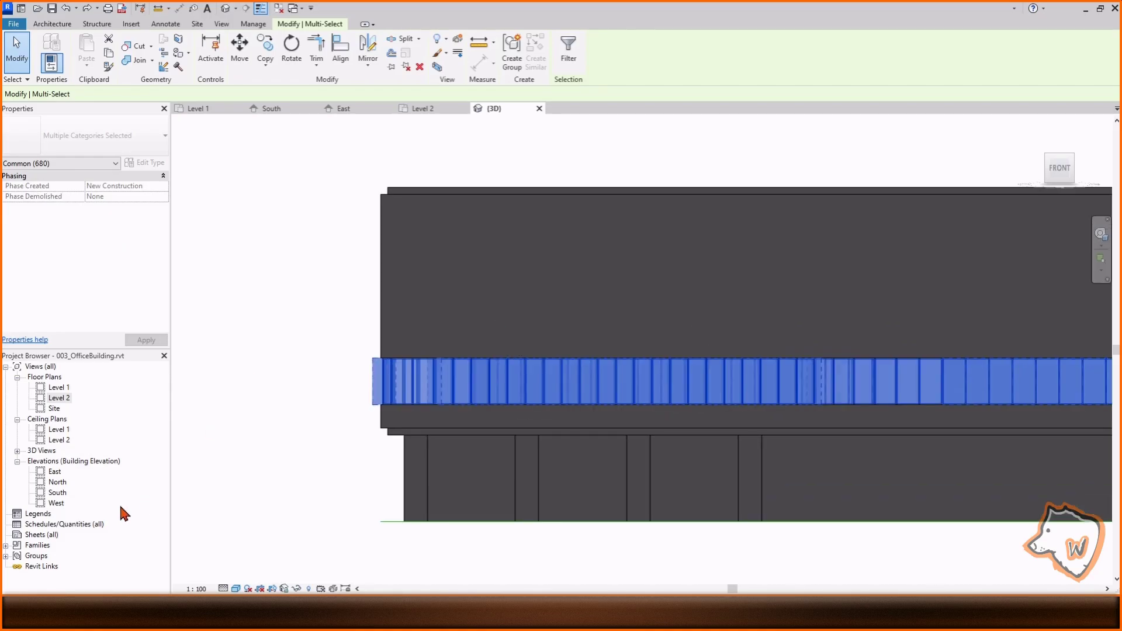
double_click(58, 492)
key(c)
key(o)
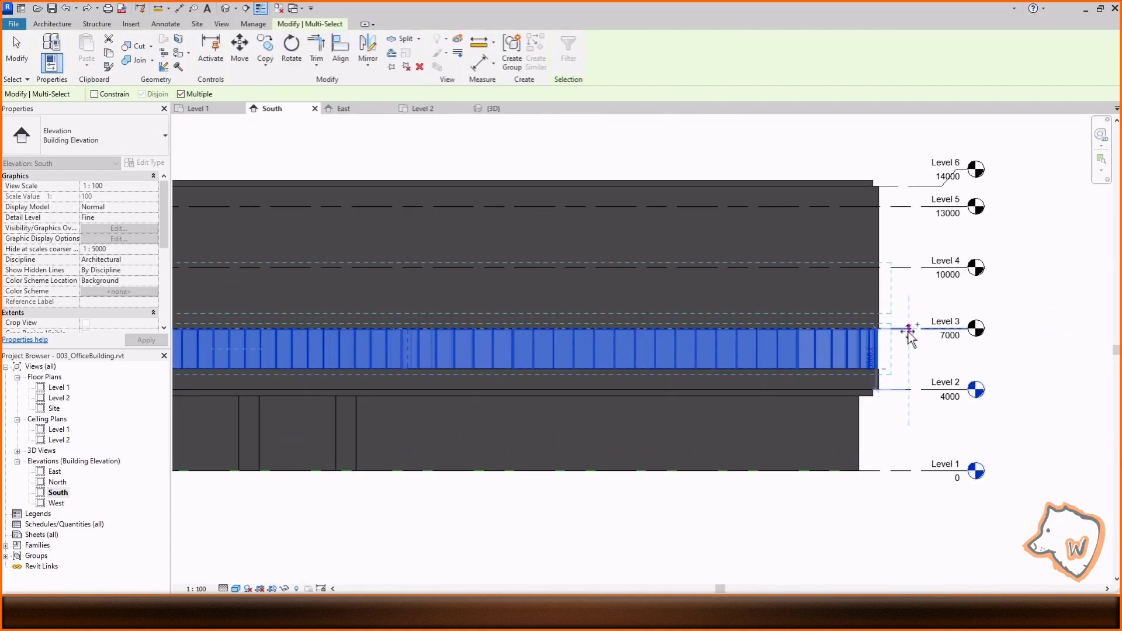
click(907, 329)
click(909, 207)
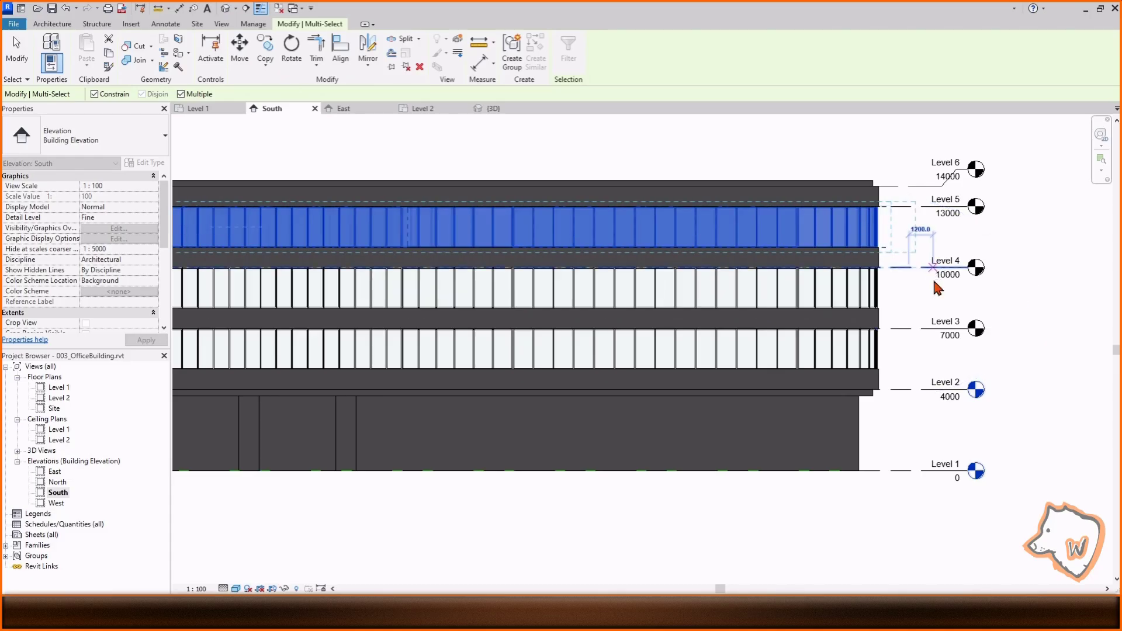
key(Escape)
key(Escape)
scroll(935, 292, down, 2)
- Examine the three window bands around the building in the 3D view
click(494, 109)
shift+middle_drag(304, 292, 375, 358)
scroll(551, 472, up, 4)
shift+middle_drag(551, 472, 745, 455)
scroll(714, 421, down, 5)
- In the Level 1 plan, start a wall, duplicate the Windows 1 type as Windows 2 and change its vertical grid spacing
double_click(59, 388)
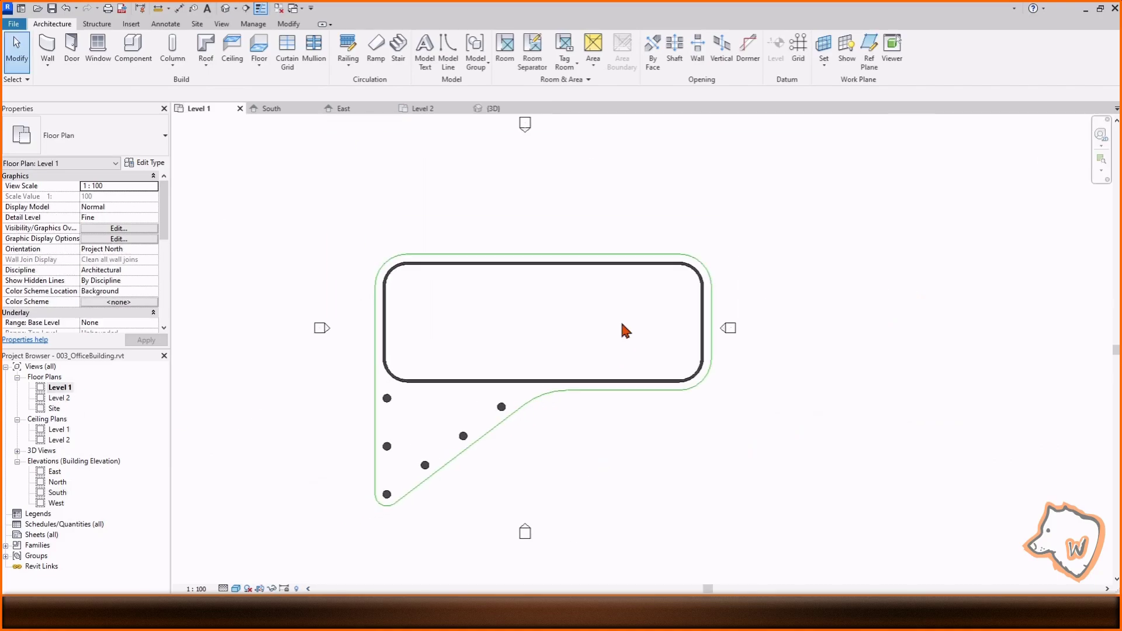
scroll(408, 363, up, 5)
click(47, 45)
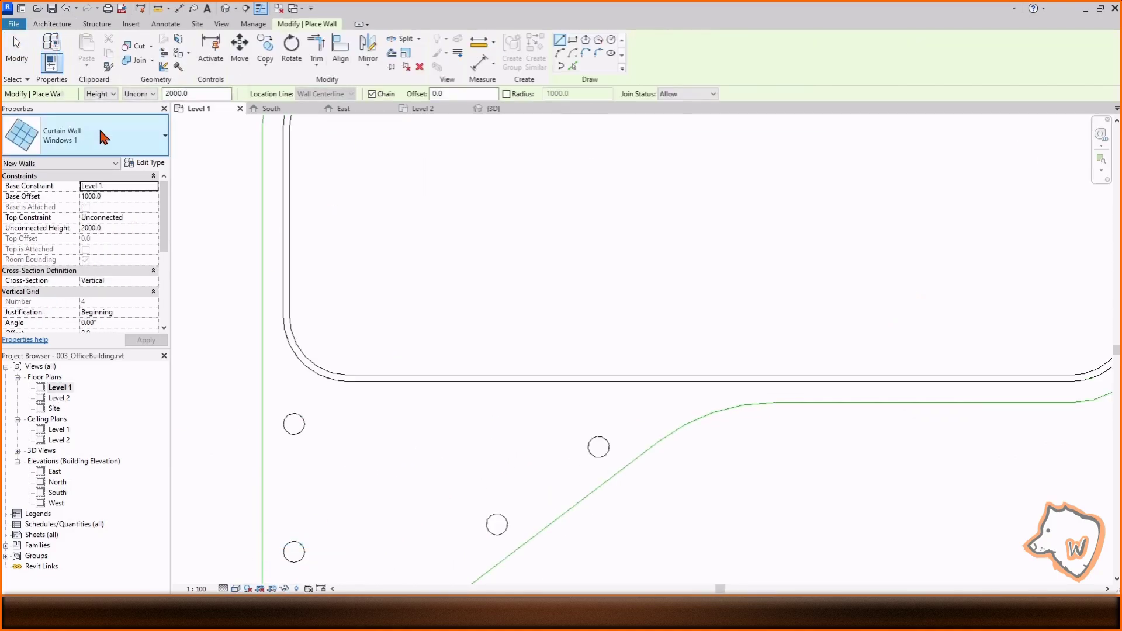
click(146, 163)
click(425, 124)
click(337, 285)
scroll(419, 287, down, 1)
click(370, 260)
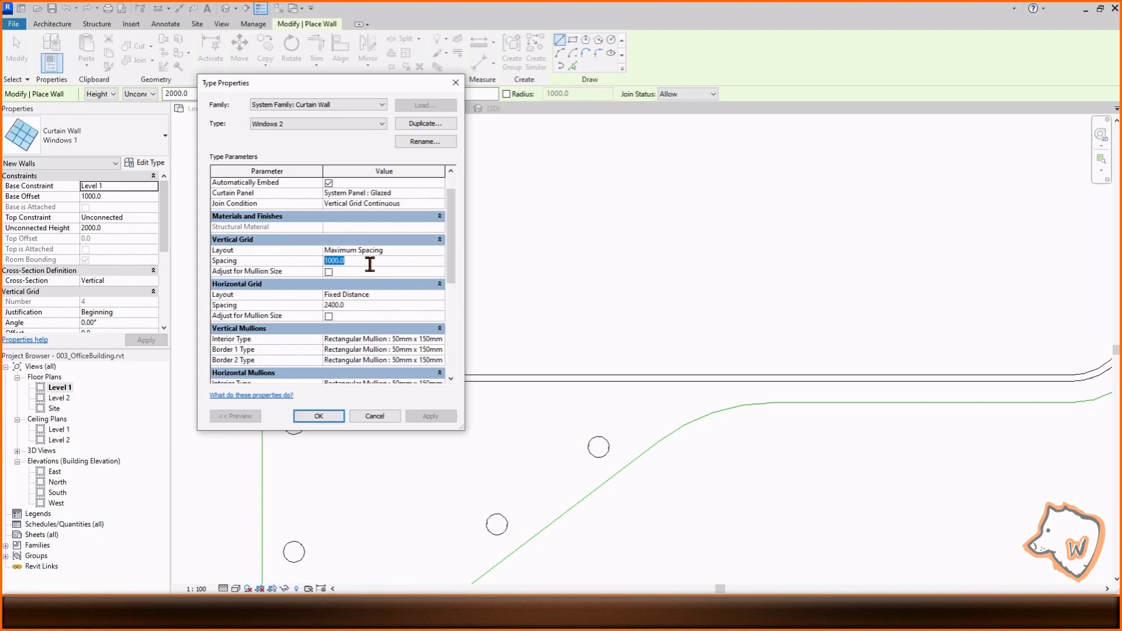
key(Return)
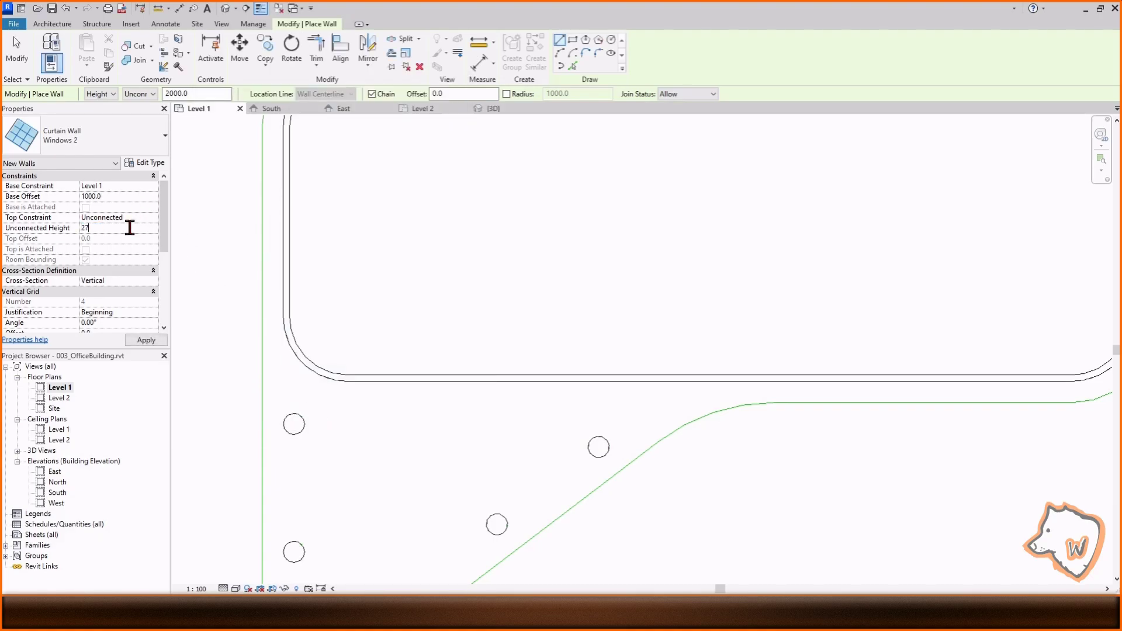
- Place 2700-high Windows 2 curtain walls along the ground-floor wall by picking its straight and curved edges, and check them in the 3D view
click(572, 66)
scroll(588, 377, up, 4)
click(587, 382)
middle_drag(1081, 458, 195, 449)
middle_drag(1099, 351, 692, 389)
click(693, 389)
middle_drag(821, 155, 904, 583)
click(725, 370)
click(757, 235)
middle_drag(456, 202, 859, 322)
click(798, 297)
middle_drag(280, 362, 974, 330)
middle_drag(444, 328, 991, 327)
click(482, 290)
middle_drag(573, 421, 526, 142)
click(366, 327)
middle_drag(512, 507, 491, 187)
click(385, 442)
scroll(280, 447, down, 8)
scroll(321, 494, up, 1)
click(519, 112)
scroll(683, 493, up, 5)
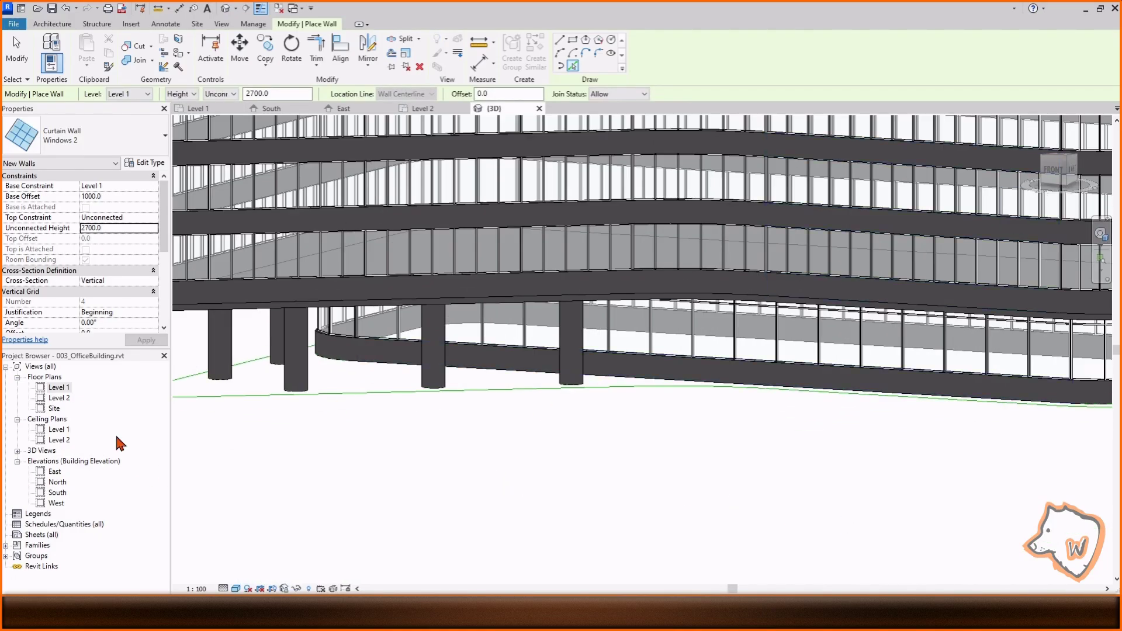
- In the Level 1 plan, shorten the straight front curtain wall by pulling its end away from the curved corner
double_click(59, 387)
key(Escape)
scroll(303, 468, up, 4)
click(560, 425)
drag(325, 423, 473, 425)
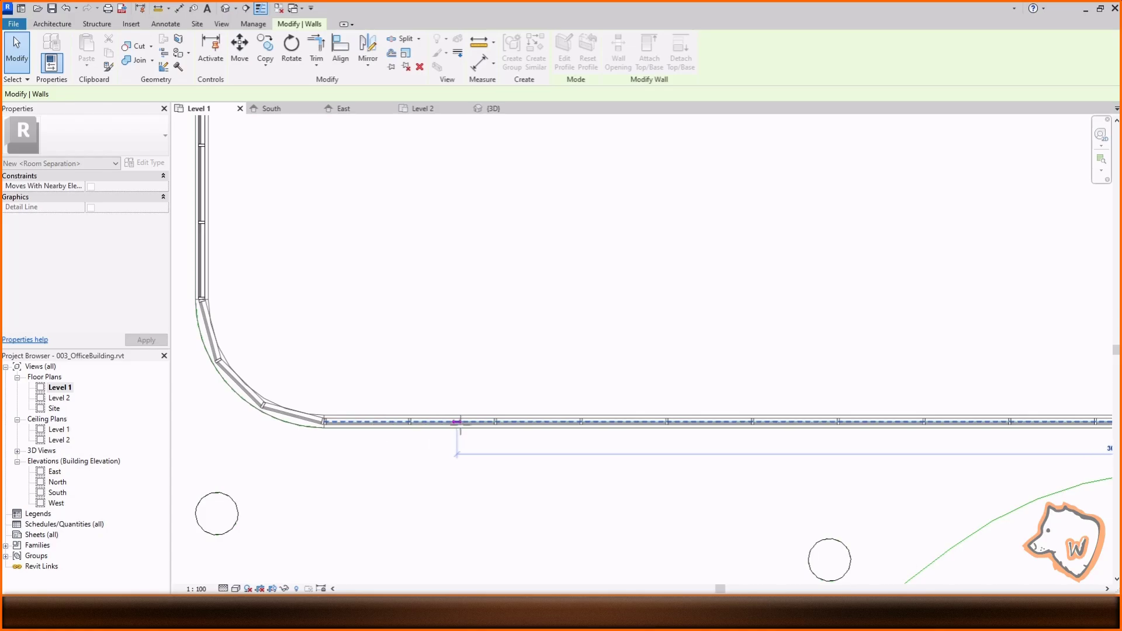
drag(684, 422, 684, 422)
- Add an aligned dimension across the gap between the curved corner's end and the shortened front curtain wall
click(480, 63)
scroll(322, 431, up, 2)
click(323, 429)
scroll(327, 433, down, 2)
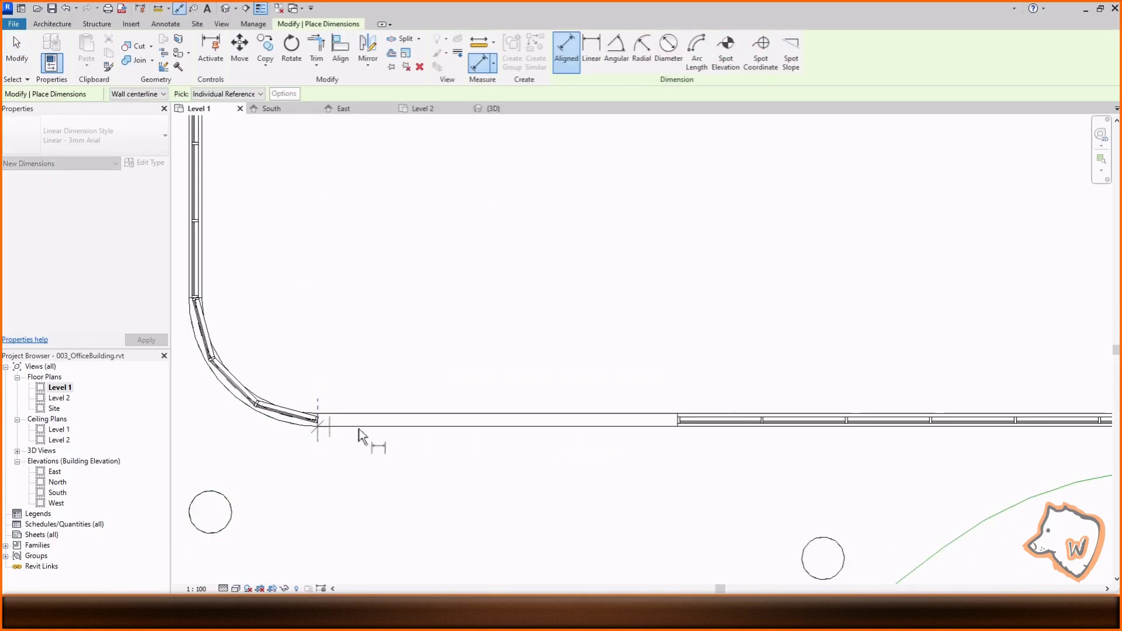
scroll(689, 421, up, 2)
click(668, 422)
click(699, 489)
scroll(706, 502, down, 2)
key(Escape)
key(Escape)
- Set the gap between the curved corner and the front curtain wall to 9500 through its dimension
click(701, 453)
click(462, 392)
text(9500)
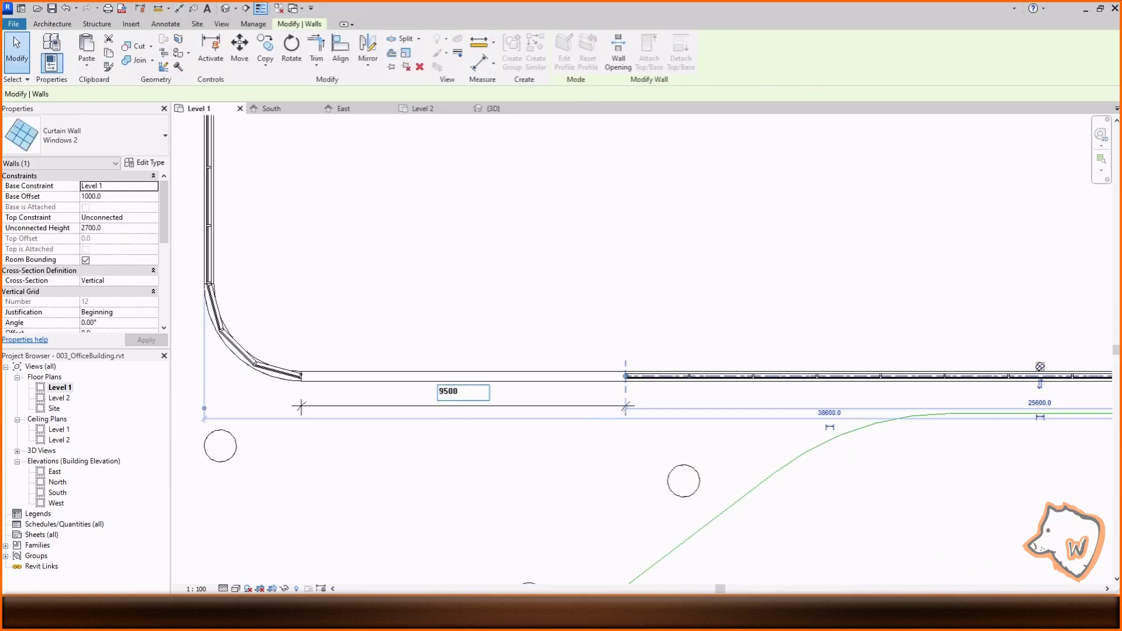
- Check the shortened wall in the South and 3D views and set the Windows 2 type's horizontal grid spacing to 3000, then 4000
click(273, 110)
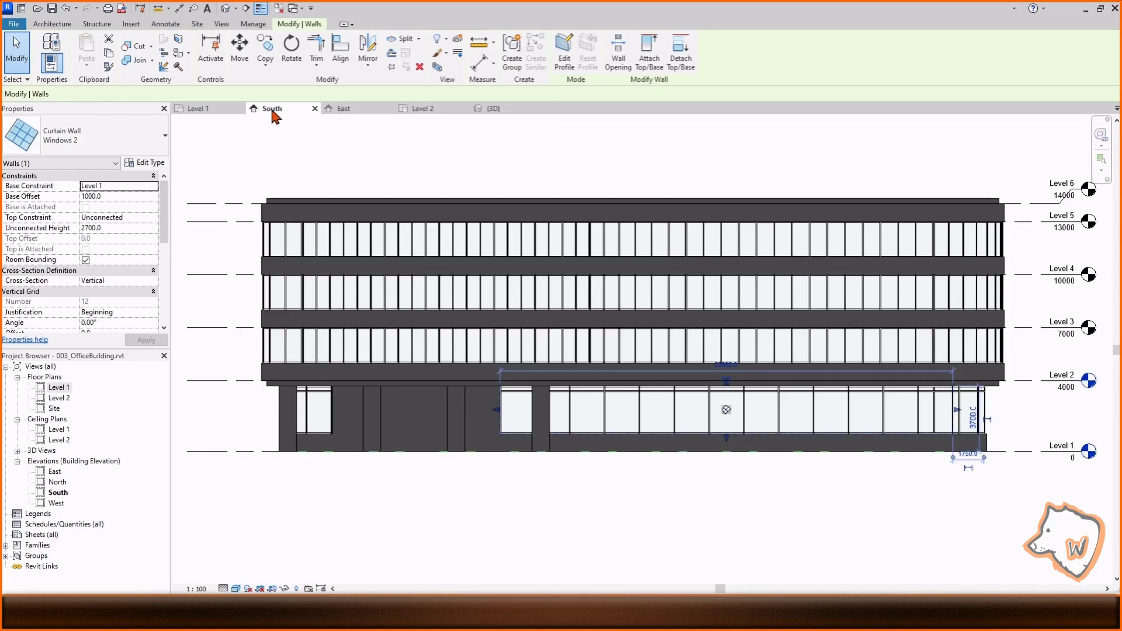
click(495, 111)
shift+middle_drag(614, 440, 552, 433)
click(150, 163)
click(373, 327)
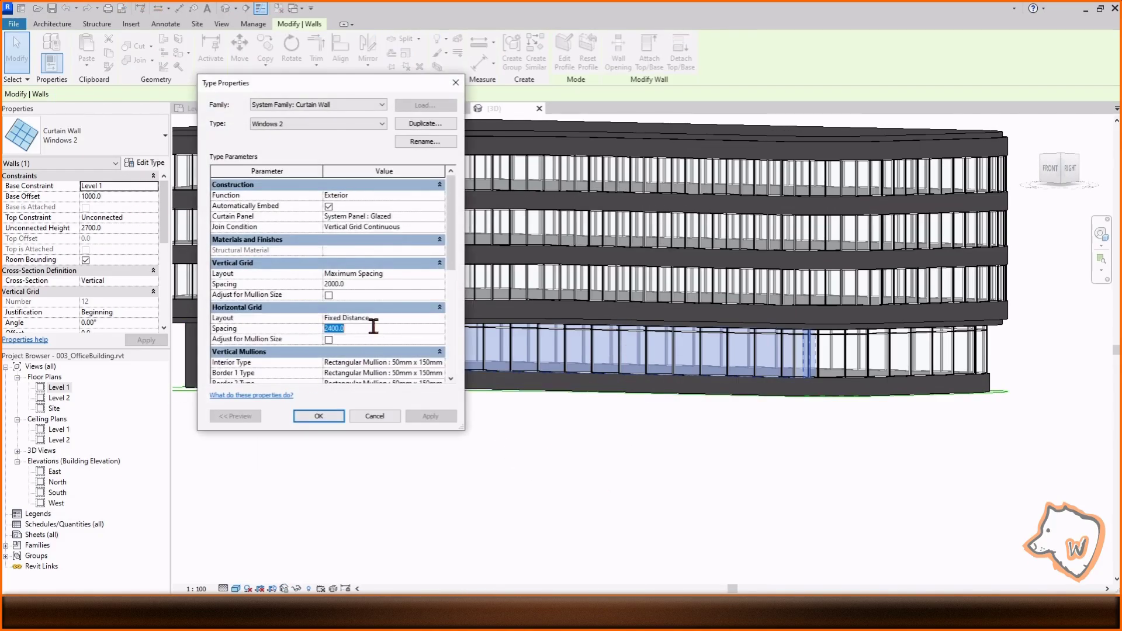
text(3000.0)
click(312, 417)
shift+middle_drag(426, 463, 474, 448)
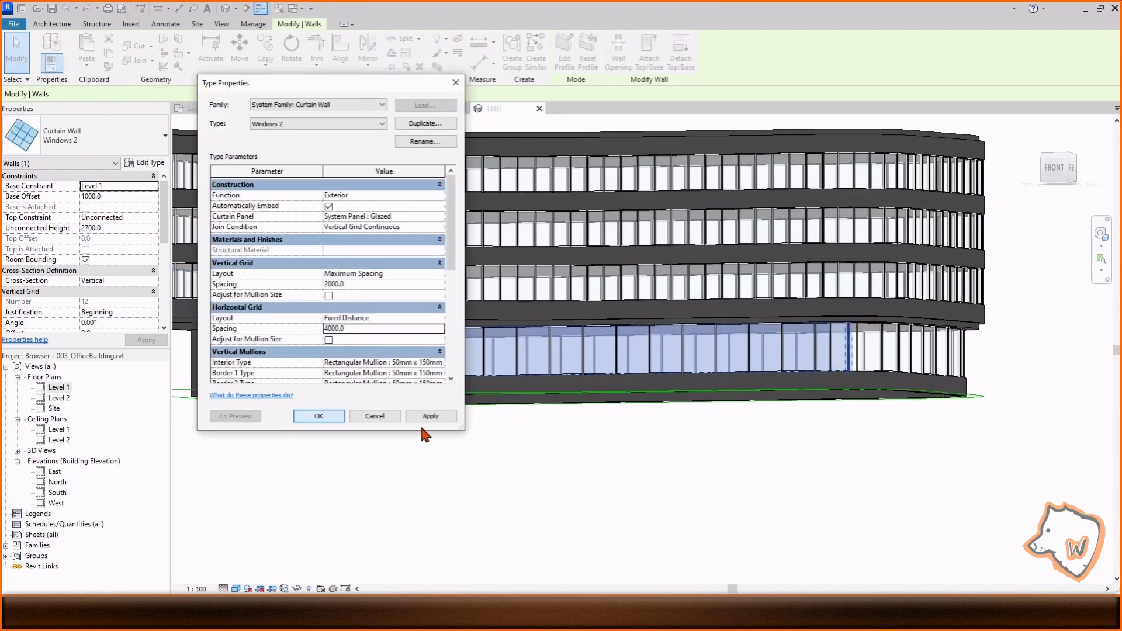
key(Return)
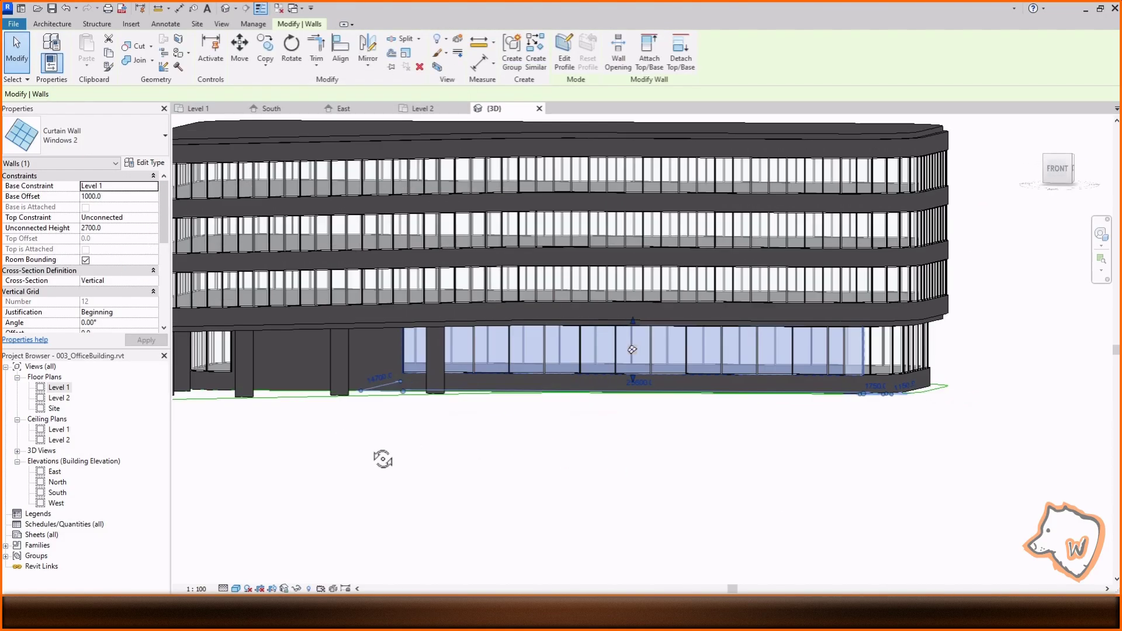
- In the Level 1 plan, draw a Windows 2 curtain wall across the 9500 gap between the curved corner and the front curtain wall
double_click(59, 388)
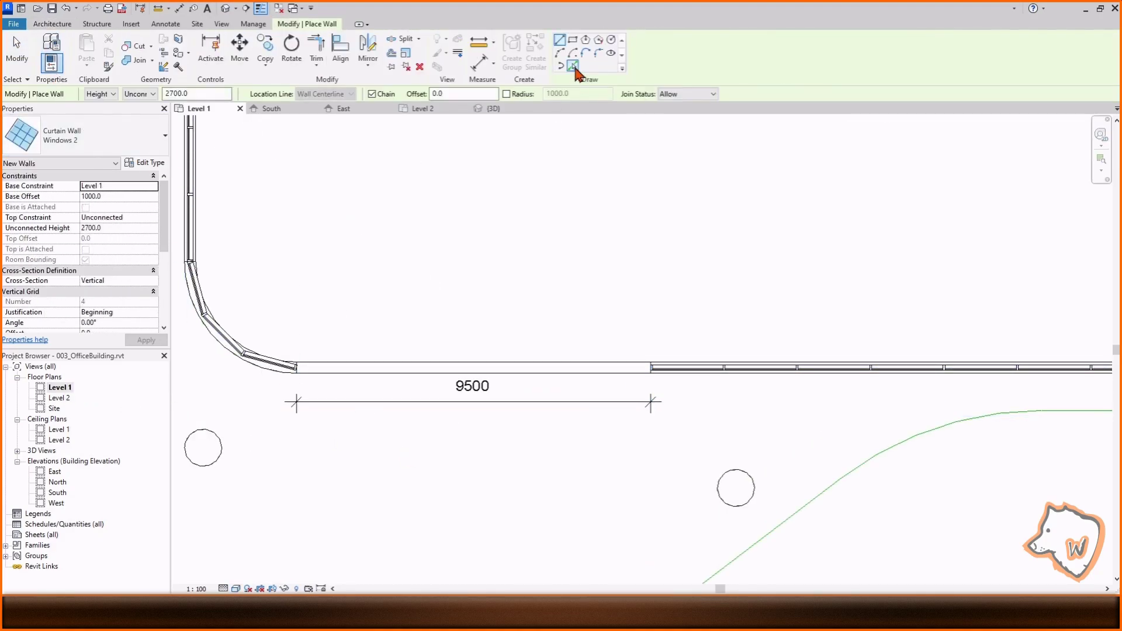
scroll(296, 374, up, 5)
scroll(1044, 389, up, 4)
click(1057, 389)
scroll(983, 389, down, 2)
click(213, 388)
key(Escape)
key(Escape)
scroll(452, 375, down, 5)
click(487, 411)
key(Escape)
- In the 3D view, set the new gap-filling curtain wall's base offset to 0 and unconnected height to 3700
click(490, 108)
scroll(400, 444, up, 5)
click(378, 363)
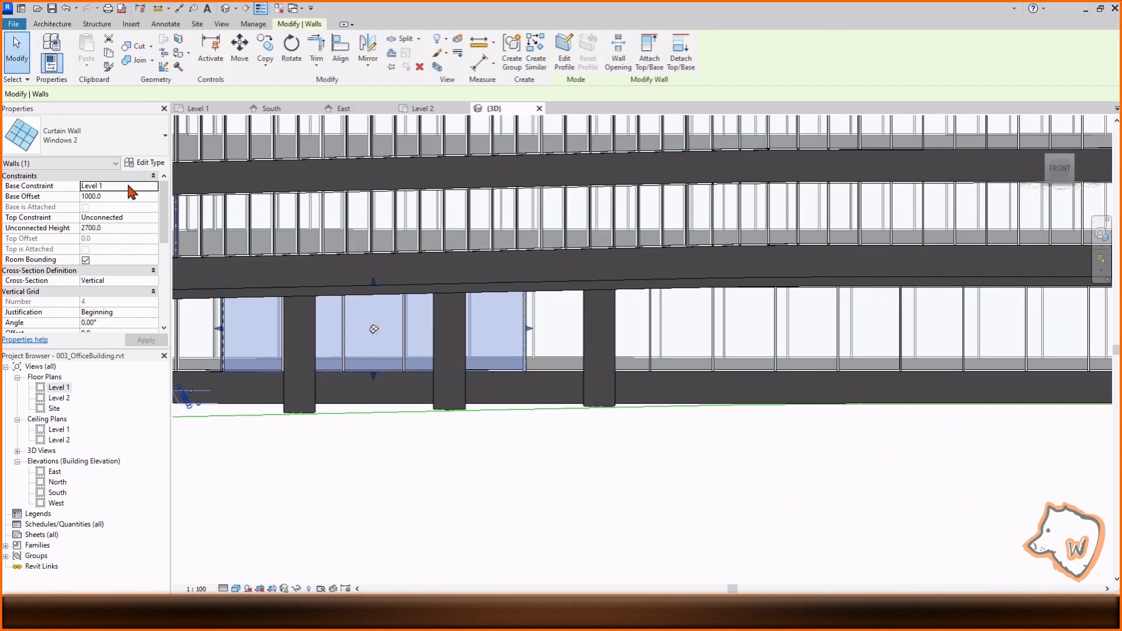
click(135, 196)
text(0)
click(131, 228)
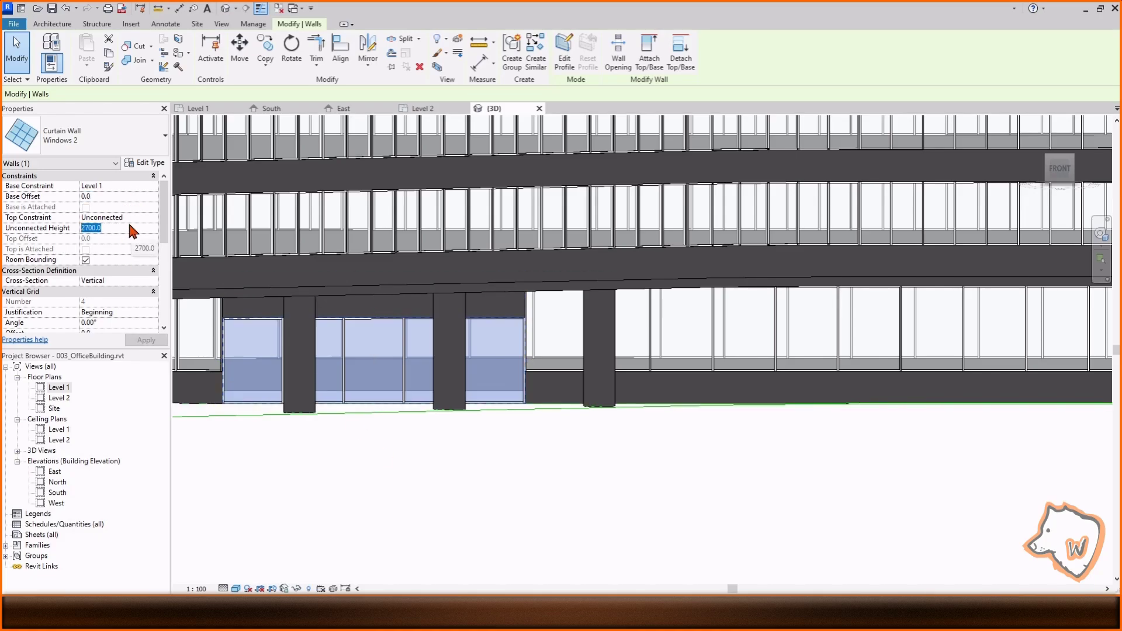
click(567, 469)
- Examine the full-height curtain wall, its type properties and the mullions around the ground-floor corner in the 3D view
shift+middle_drag(567, 468, 610, 496)
click(514, 387)
click(160, 164)
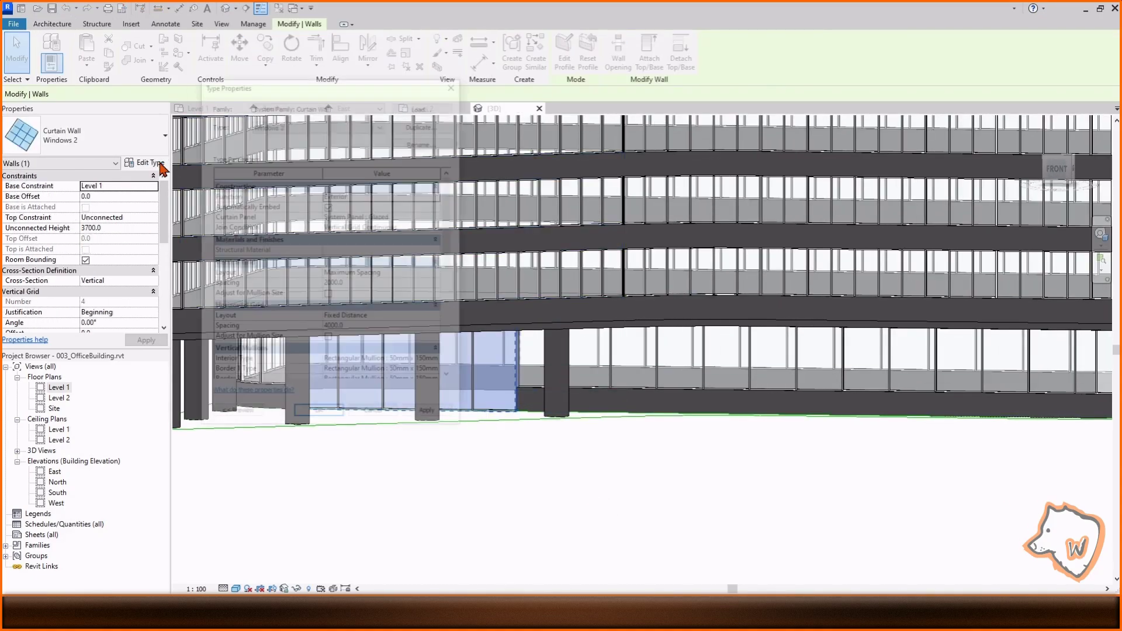
click(441, 418)
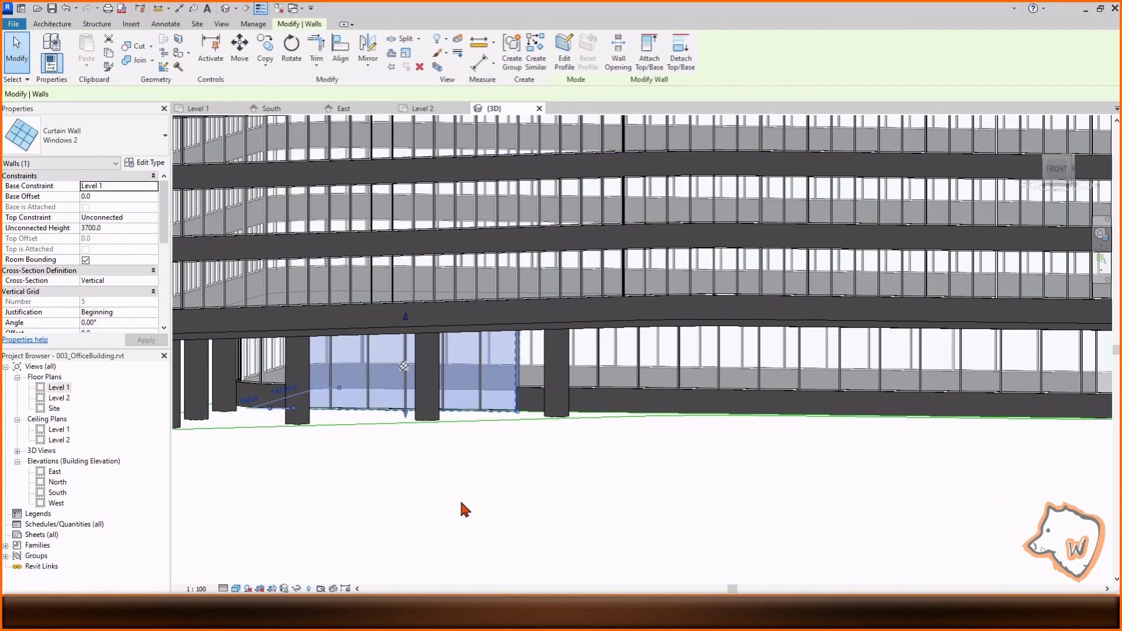
shift+middle_drag(649, 534, 602, 535)
scroll(421, 496, down, 2)
click(420, 496)
shift+middle_drag(671, 503, 797, 468)
scroll(689, 523, up, 5)
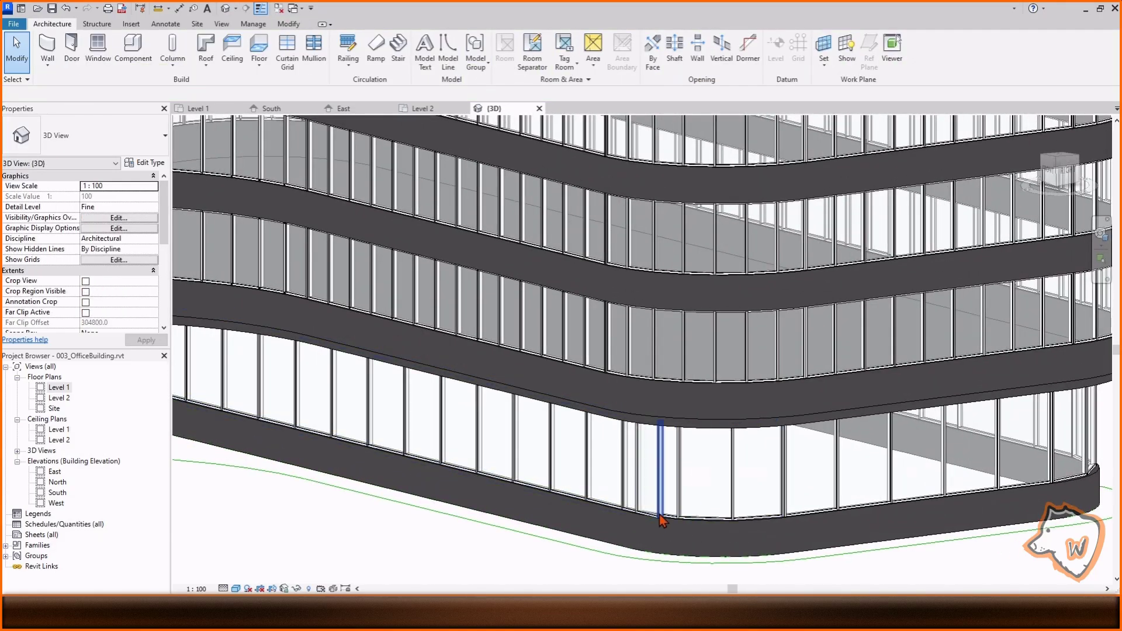
- In the Level 1 plan, move the end of the ground-floor curtain wall at the rounded corner, and check the joint in 3D
scroll(637, 521, down, 4)
double_click(59, 387)
scroll(896, 422, up, 8)
click(847, 400)
drag(867, 392, 740, 392)
click(889, 431)
scroll(889, 431, down, 3)
click(494, 108)
scroll(701, 523, up, 4)
shift+middle_drag(701, 522, 768, 502)
scroll(767, 502, down, 2)
scroll(816, 345, up, 3)
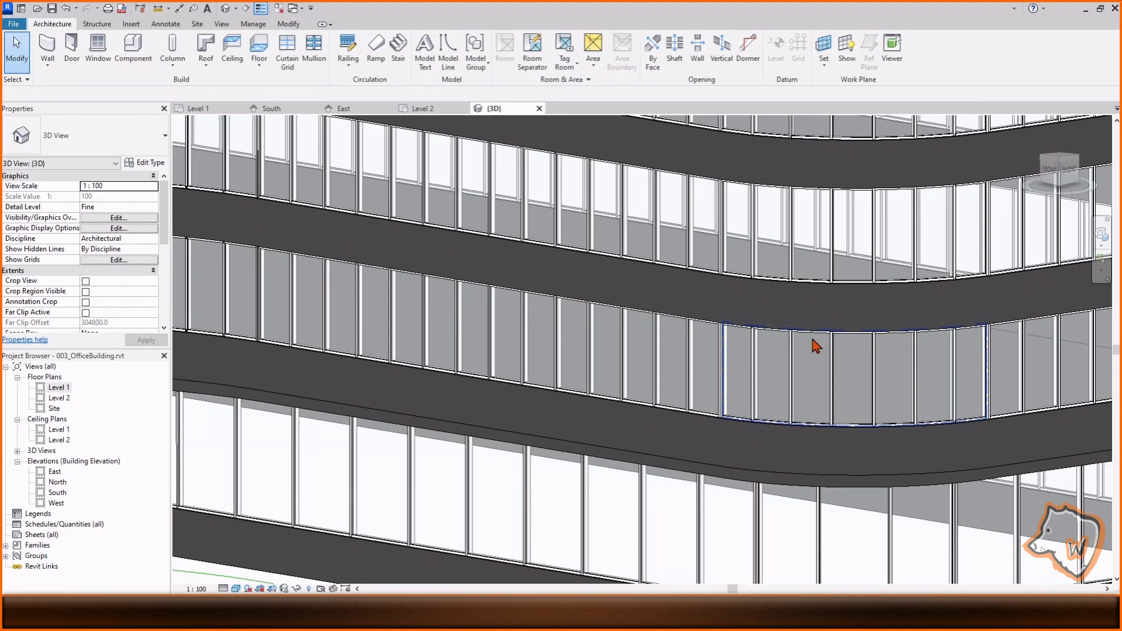
- Hide the green ground outline in the 3D view through its visibility and graphic overrides
scroll(816, 346, down, 5)
click(222, 23)
click(92, 51)
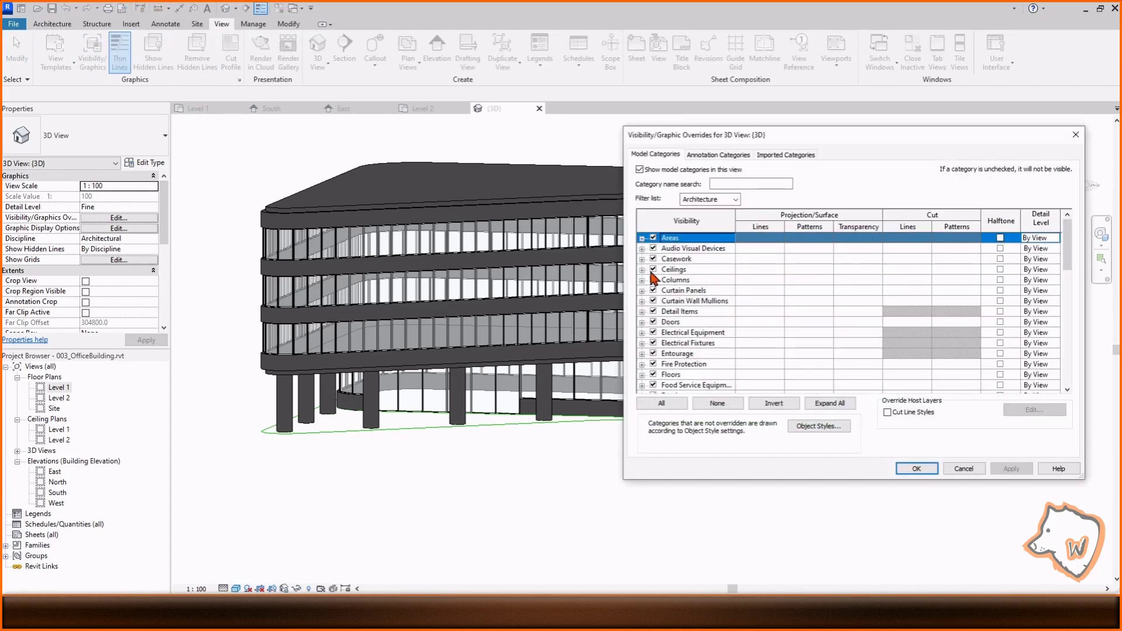
scroll(690, 302, down, 3)
click(718, 155)
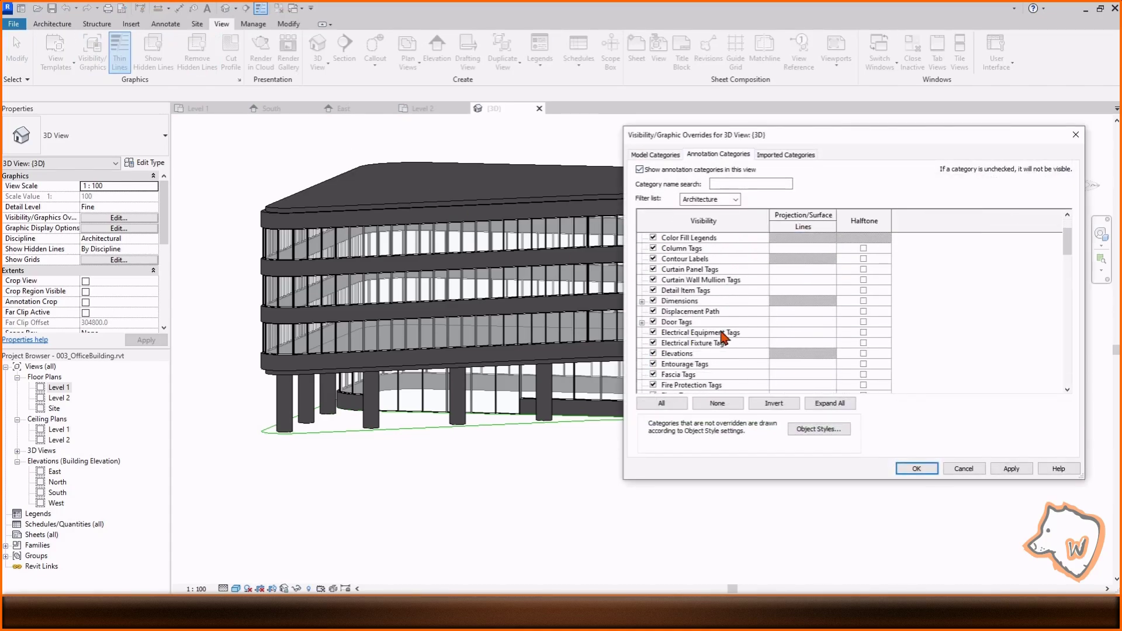
scroll(701, 327, down, 5)
click(916, 468)
middle_drag(602, 518, 617, 506)
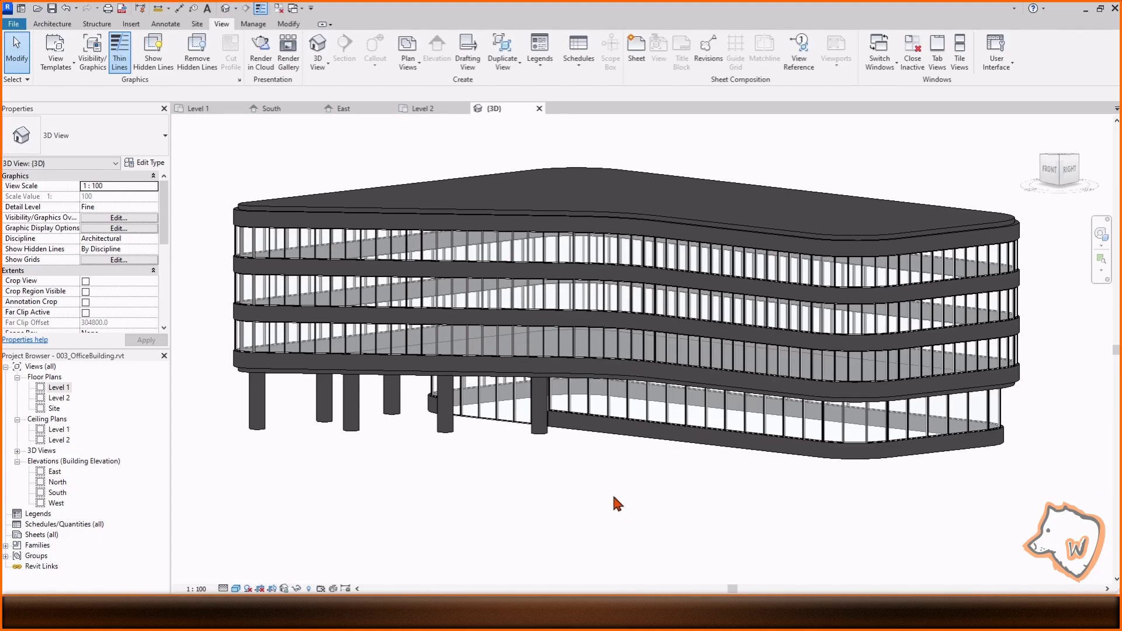
- Save the project and export the 3D view as an FBX 2015 and Previous file named 003_FBX
click(51, 9)
click(14, 24)
mouse_move(82, 191)
click(120, 170)
text(003_FBX)
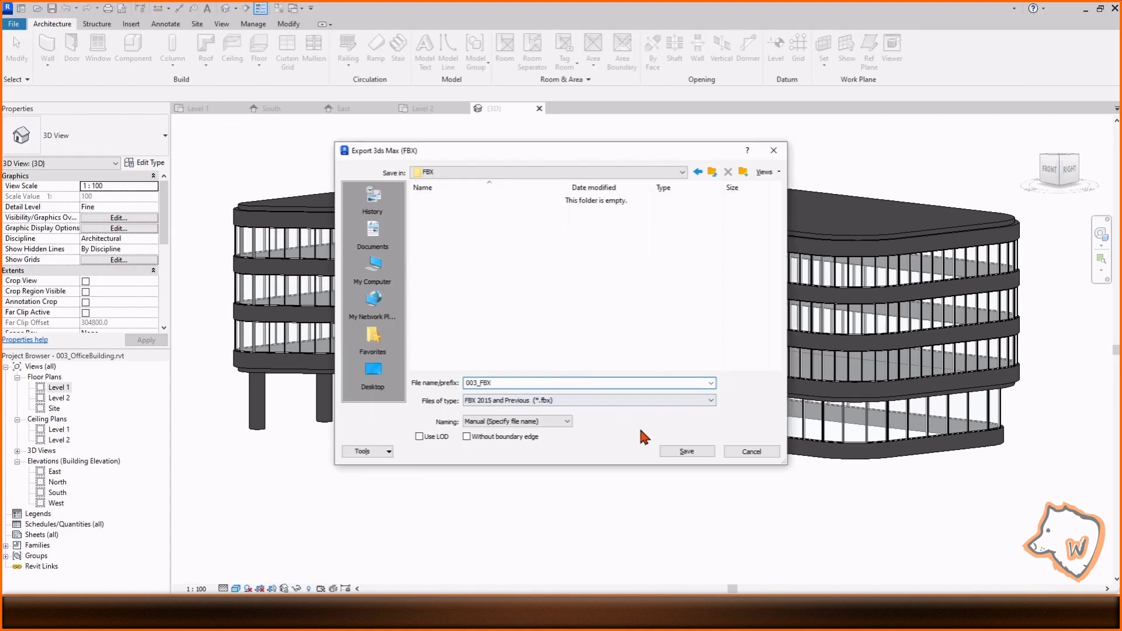
click(684, 451)
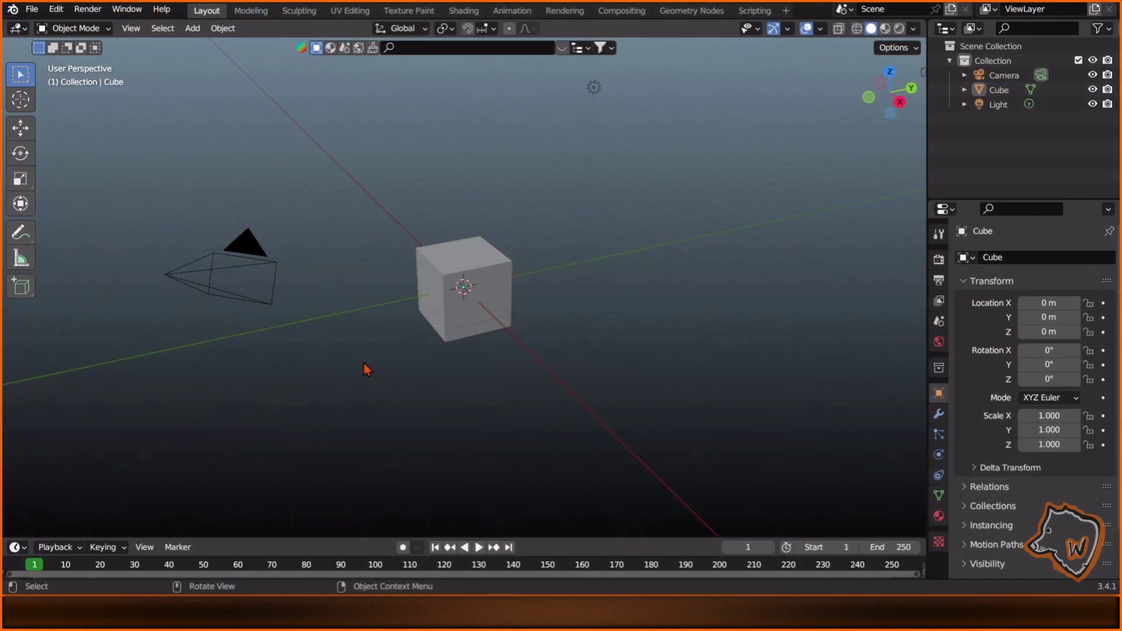
- In Blender, delete all default objects and enable viewport cavity shading with the type Both
key(a)
key(Delete)
click(913, 28)
click(830, 350)
click(964, 350)
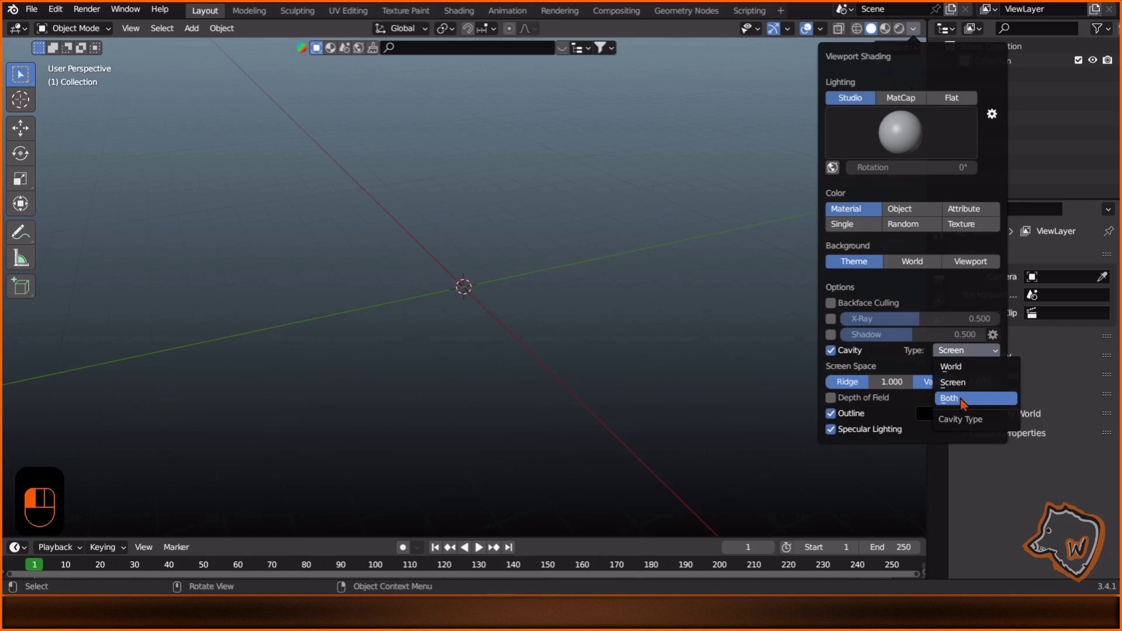
click(957, 395)
- Import the exported FBX building model and delete the unneeded object that came with it
click(32, 9)
mouse_move(64, 206)
click(251, 338)
click(604, 459)
scroll(407, 342, down, 9)
click(392, 389)
key(Delete)
shift+middle_drag(419, 410, 553, 348)
- Select all Basic Wall Generic objects in the enlarged outliner and join them into one object
click(666, 146)
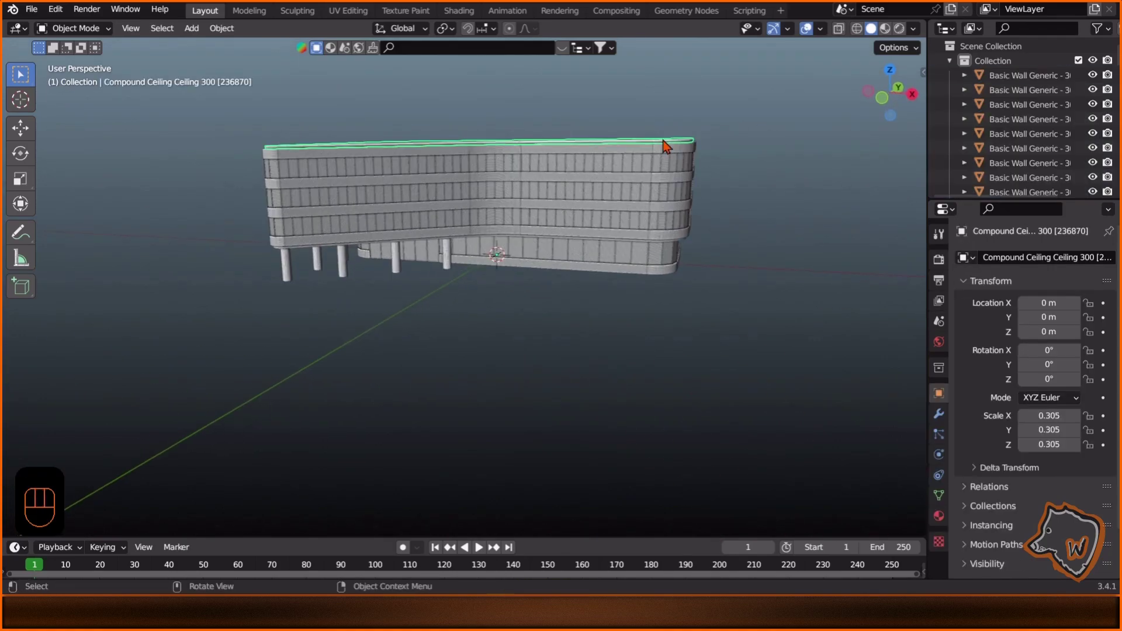
drag(981, 205, 980, 416)
shift+click(1022, 206)
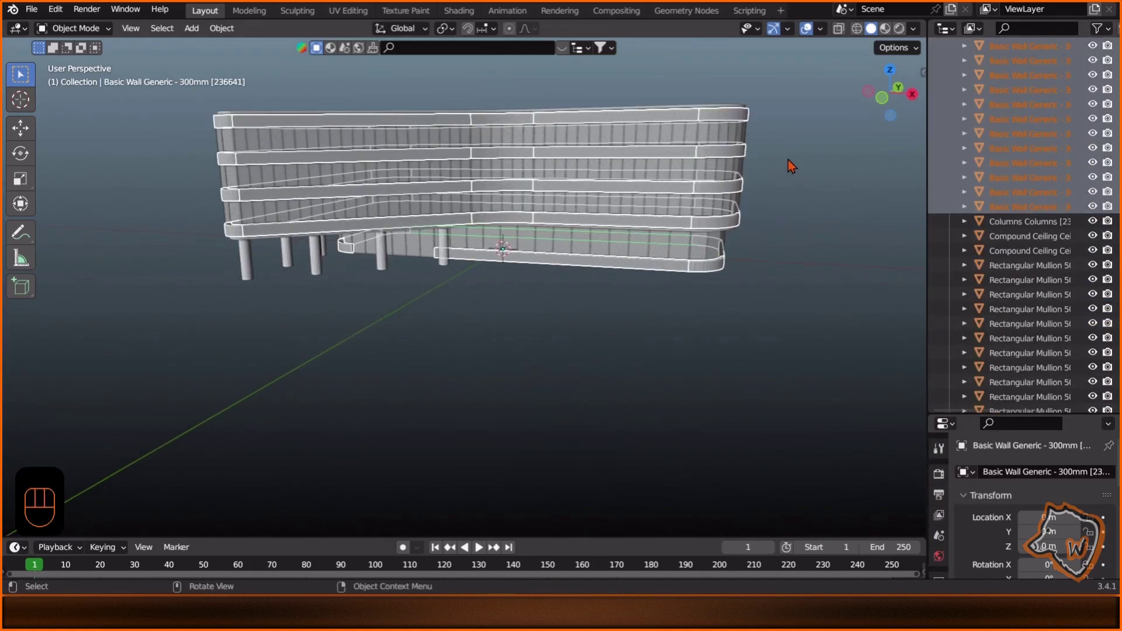
key(ctrl+j)
- Select all Rectangular Mullion objects and join them into one object
click(1026, 252)
scroll(1027, 255, down, 20)
shift+click(1044, 305)
key(ctrl+j)
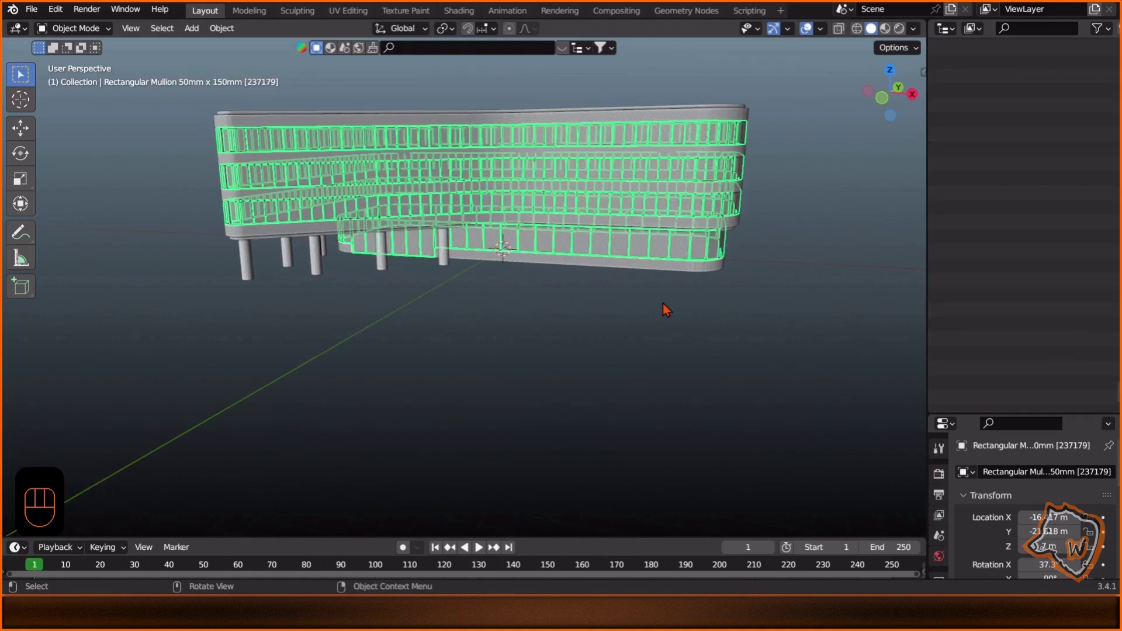
- Join all System Panel Glazed objects into one, and join the two Compound Ceiling slabs into another
click(663, 303)
mouse_move(1117, 395)
mouse_down()
mouse_move(1115, 46)
mouse_move(1117, 402)
mouse_up()
click(1041, 149)
shift+click(1037, 393)
key(ctrl+j)
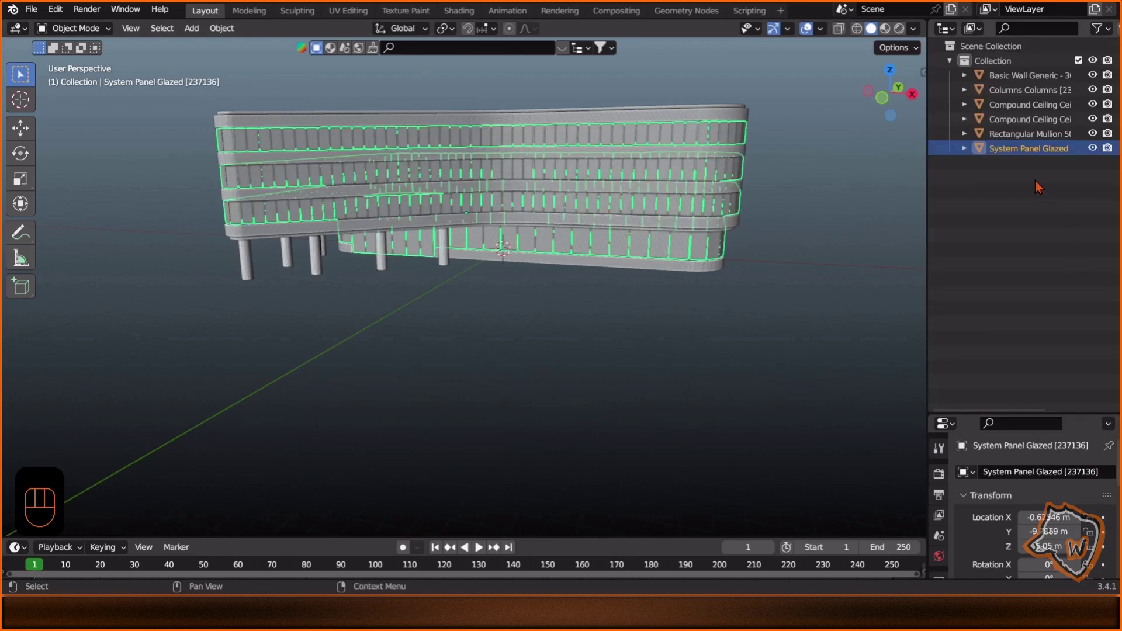
click(1028, 119)
key(ctrl+j)
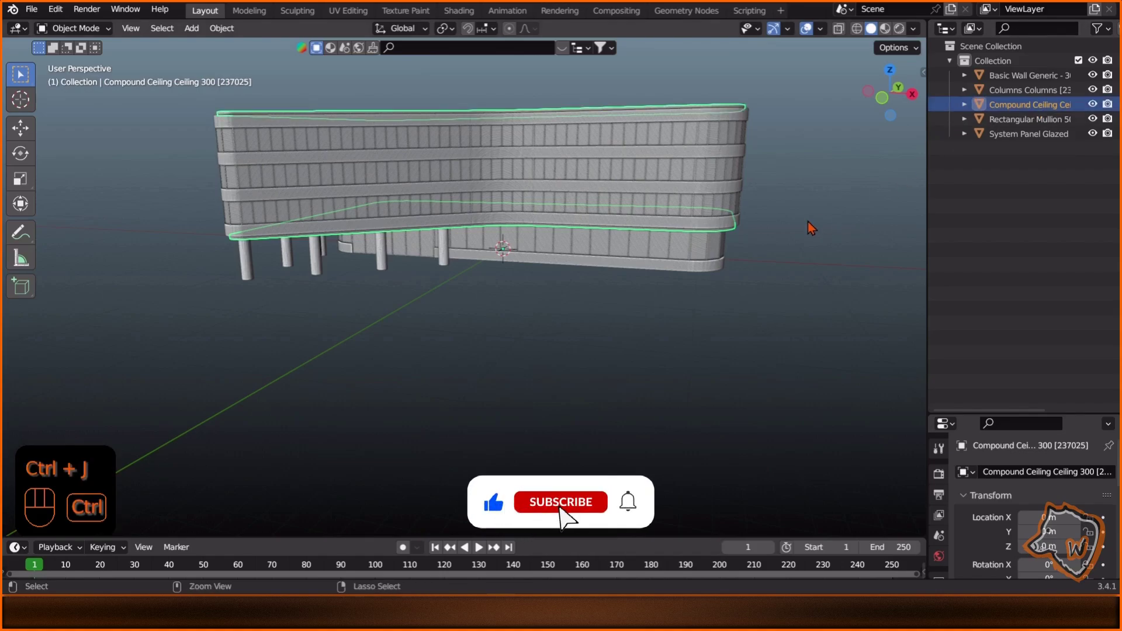
- Check the joined walls, columns, ceilings, mullions and glass panels one by one, and restore the outliner's smaller size
click(1019, 77)
click(1020, 91)
click(1020, 105)
click(1019, 120)
click(1019, 135)
click(868, 206)
drag(994, 413, 878, 188)
- Add a camera and align it to the current perspective view of the building
middle_drag(701, 193, 383, 149)
key(shift+a)
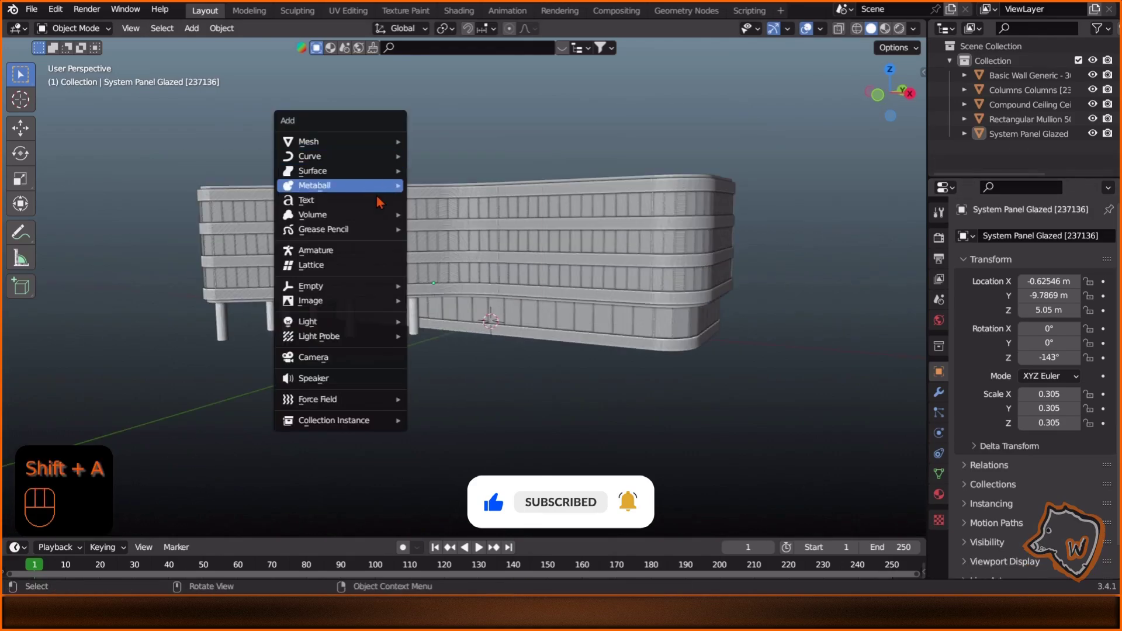
click(373, 358)
middle_drag(459, 314, 486, 306)
key(ctrl+alt+KP_0)
- Turn off the Text Info overlay and the navigation gizmo in the viewport
click(820, 29)
click(730, 130)
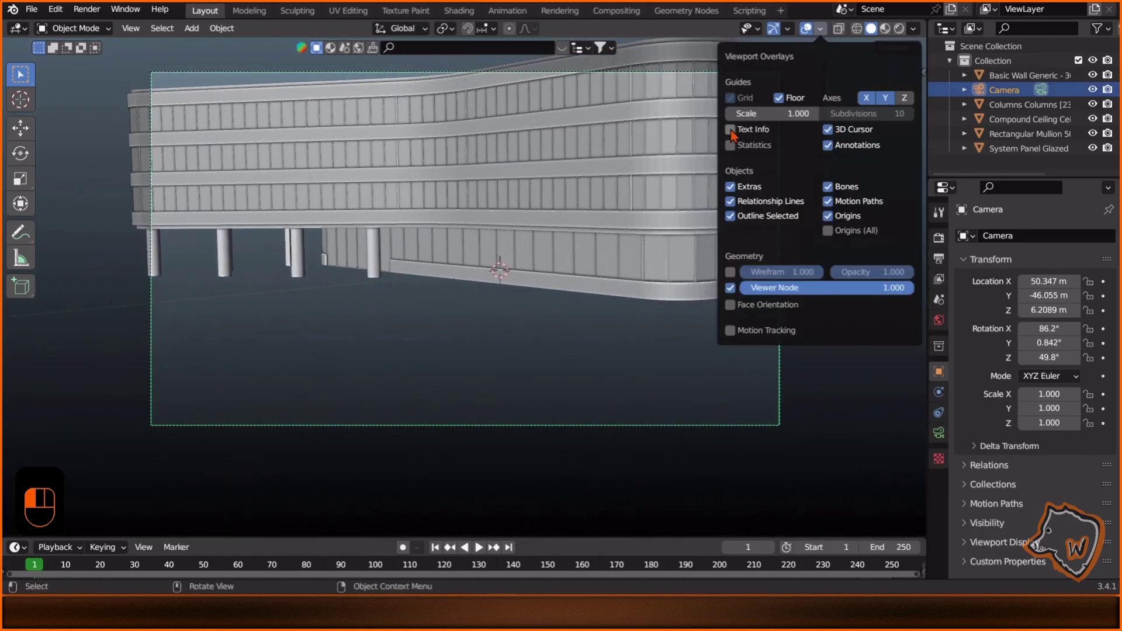
click(787, 28)
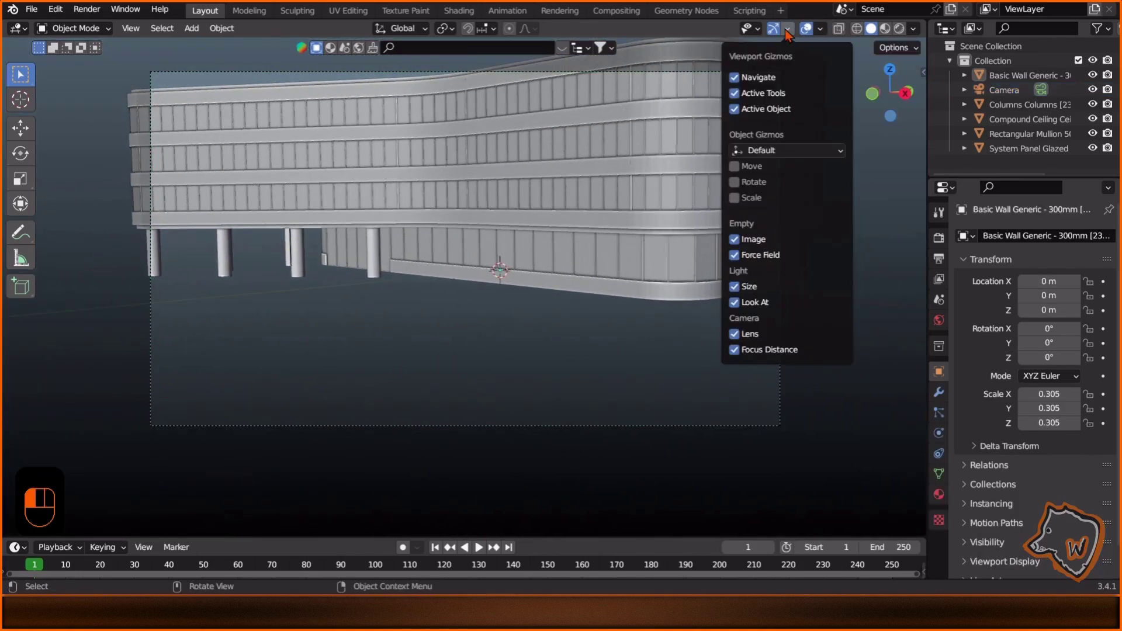
ctrl+middle_drag(571, 209, 397, 235)
- Lock the camera to the view and reframe the building through it
key(n)
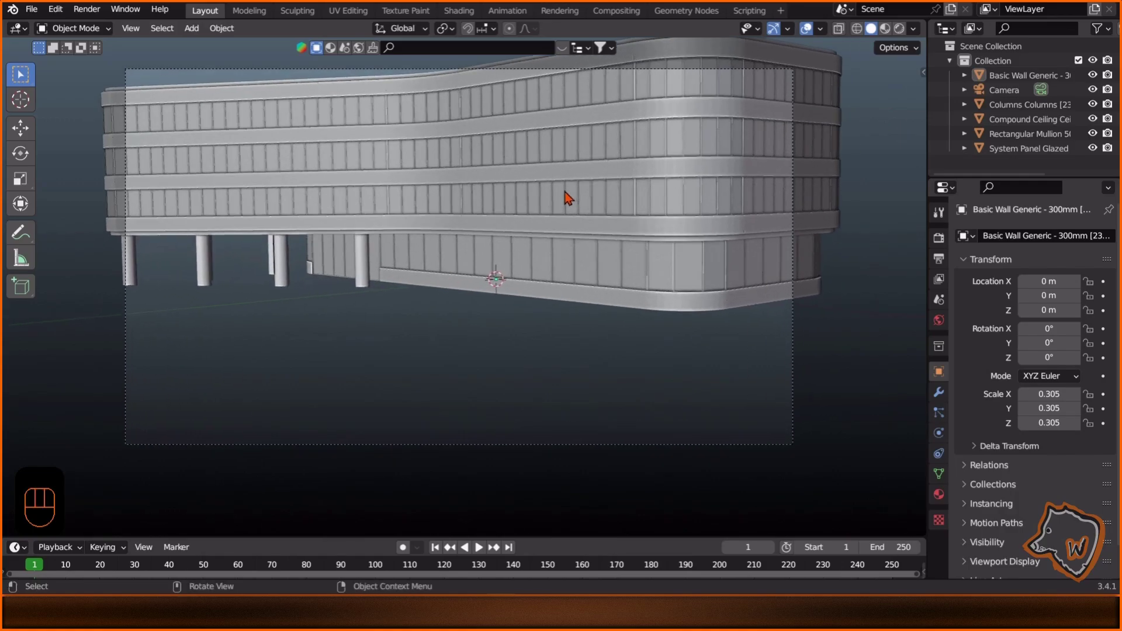
click(918, 136)
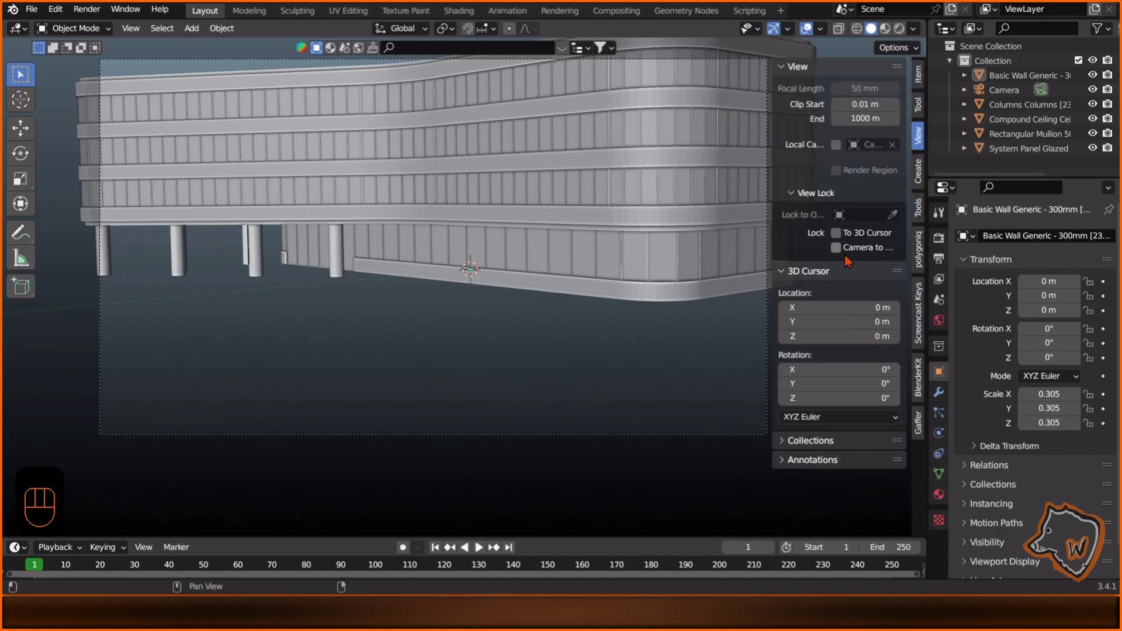
click(836, 248)
middle_drag(561, 354, 476, 265)
- Set the camera's focal length to 30 mm and refine the building's framing
click(1004, 90)
click(938, 432)
click(1056, 305)
text(30)
key(Return)
mouse_move(476, 265)
shift+middle_down()
mouse_move(458, 257)
mouse_move(469, 269)
mouse_move(481, 249)
shift+middle_up()
- Switch the scene's render engine from Eevee to Cycles
click(939, 239)
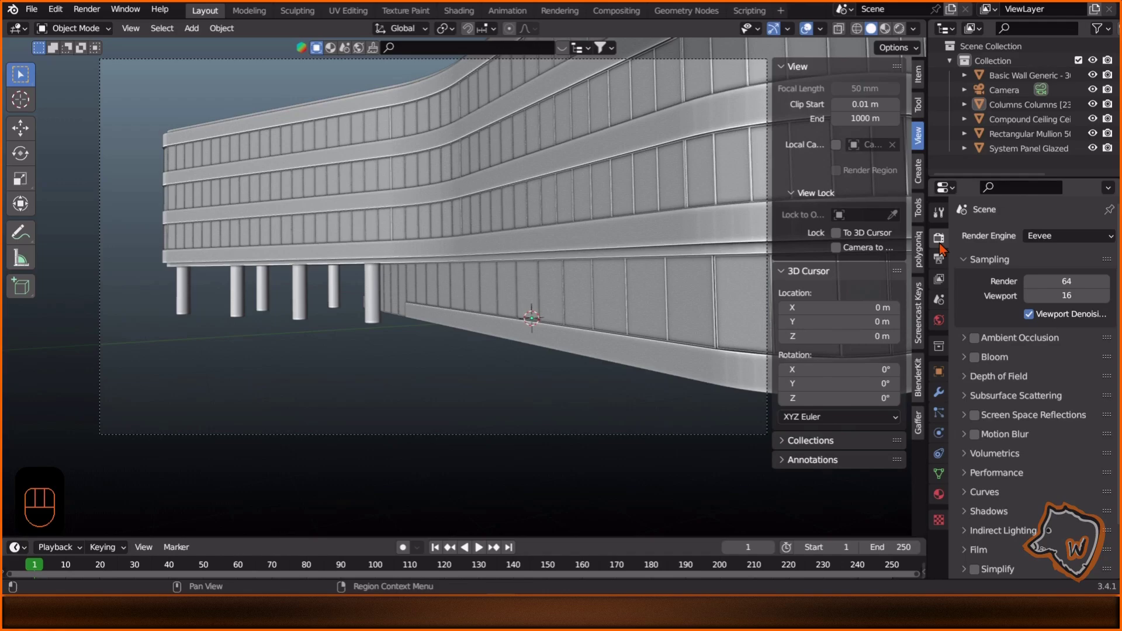
click(1068, 235)
click(1052, 264)
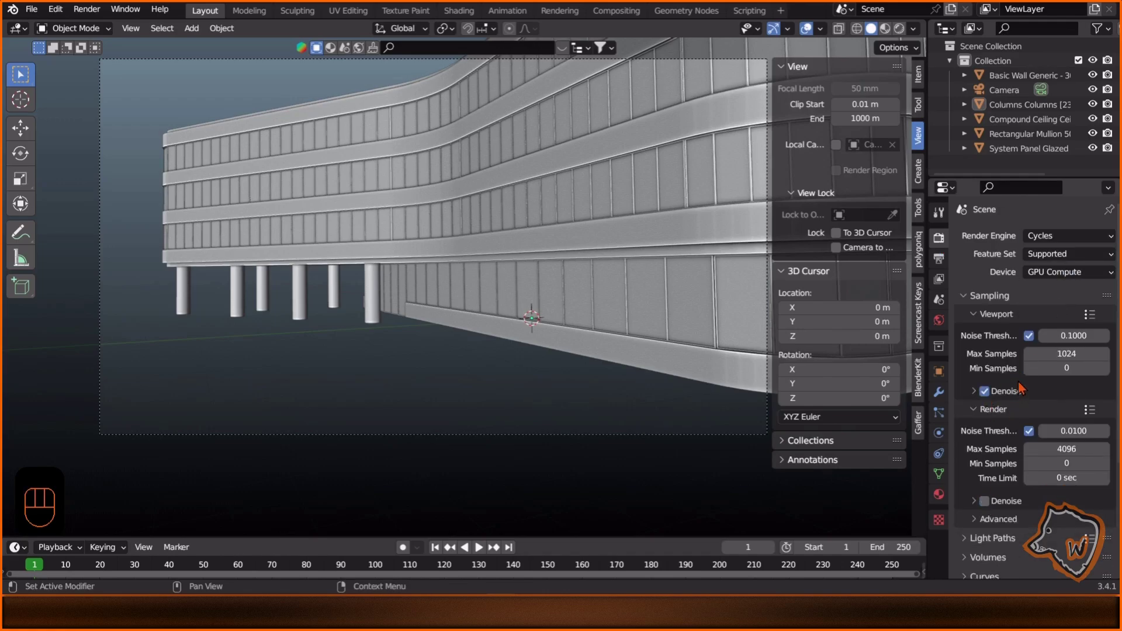
- Enable the HDRI environment for the world, search for abandoned_hopper and pick the Abandoned Hopper Terminal 04 image
click(939, 321)
click(975, 427)
scroll(1032, 272, down, 8)
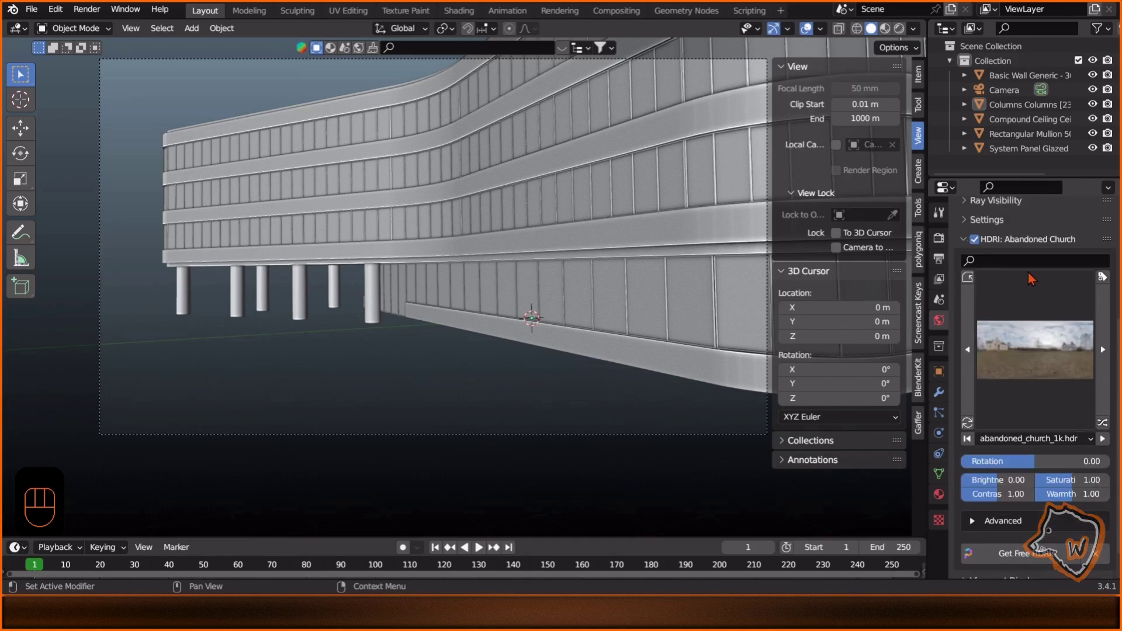
click(1029, 260)
text(abandoned_hopper)
key(Return)
click(1101, 374)
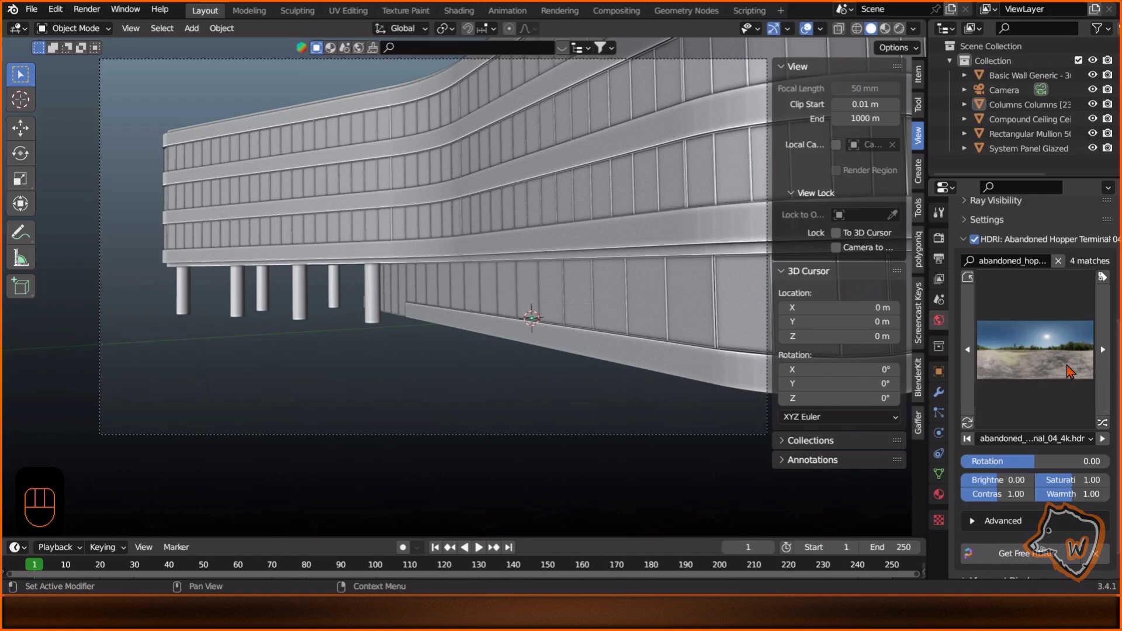
- Show the viewport in Rendered shading and set the HDRI's rotation to 70, with saturation and warmth at 1.20
click(899, 28)
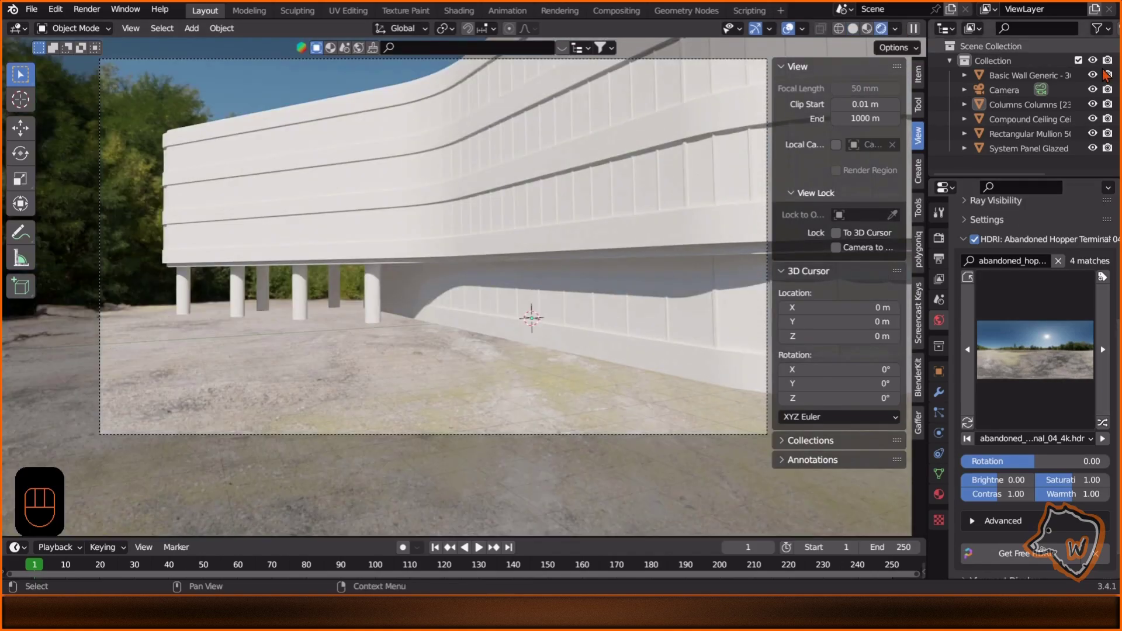
drag(1029, 461, 1065, 461)
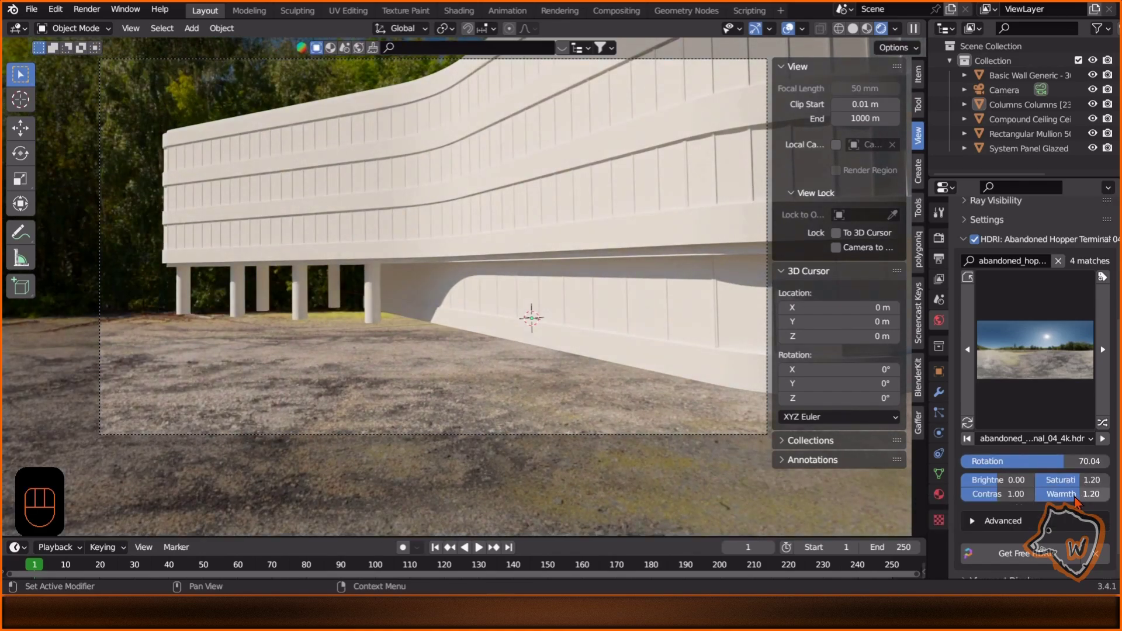
- Apply the ML040 blackened smooth steel material from the materialiq library to the building's wall bands
click(917, 255)
click(857, 102)
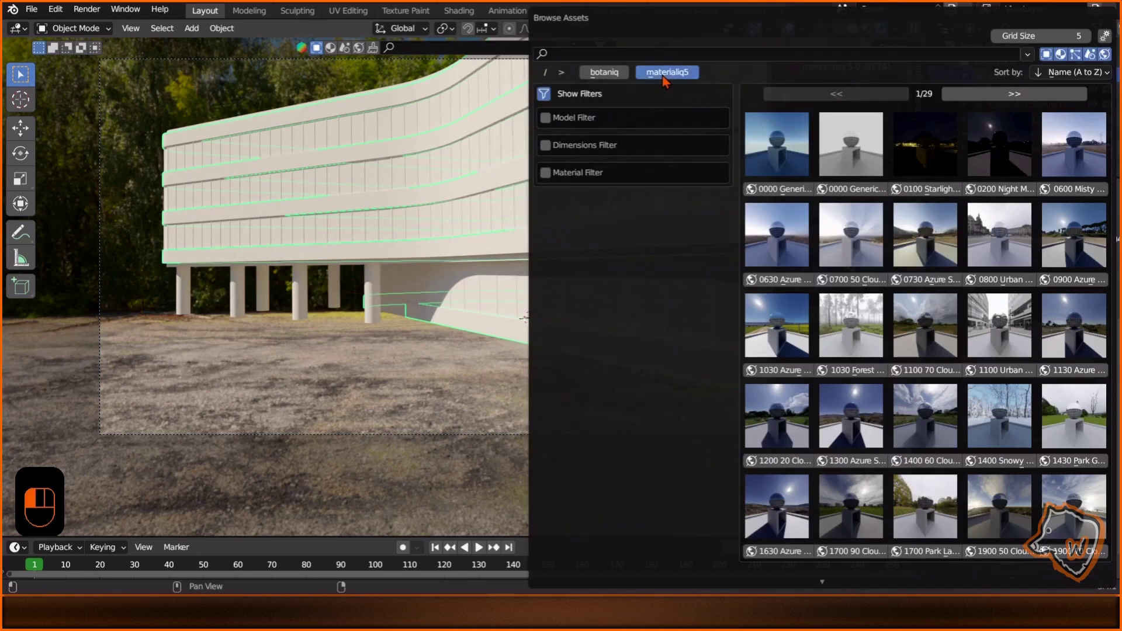
click(667, 74)
click(971, 129)
click(972, 129)
click(971, 130)
click(970, 130)
click(970, 130)
double_click(972, 128)
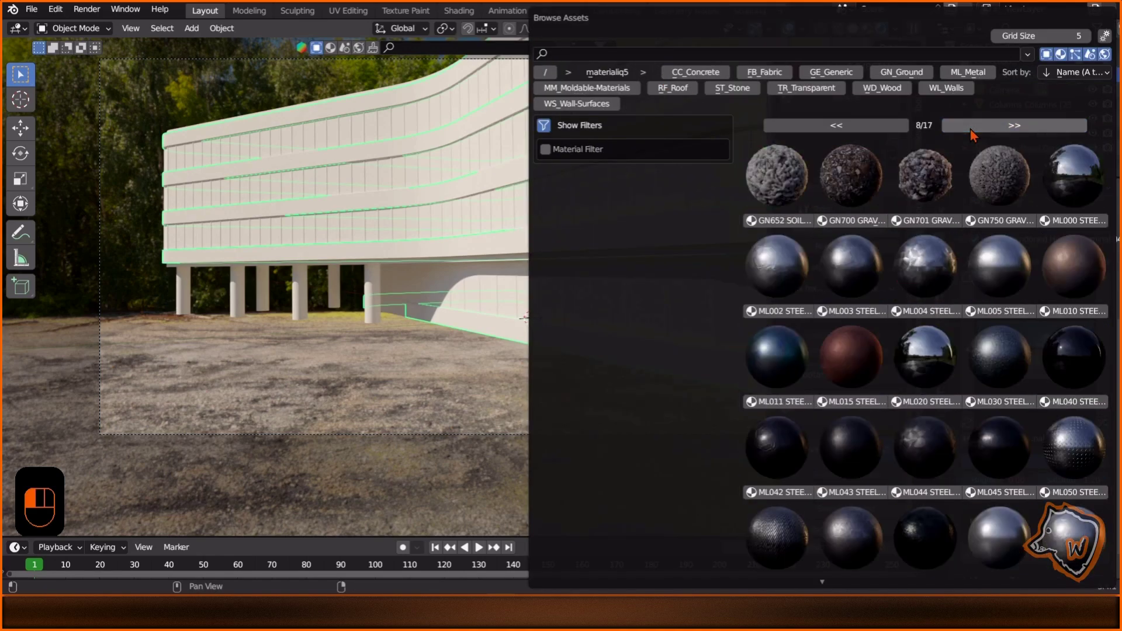
click(1066, 404)
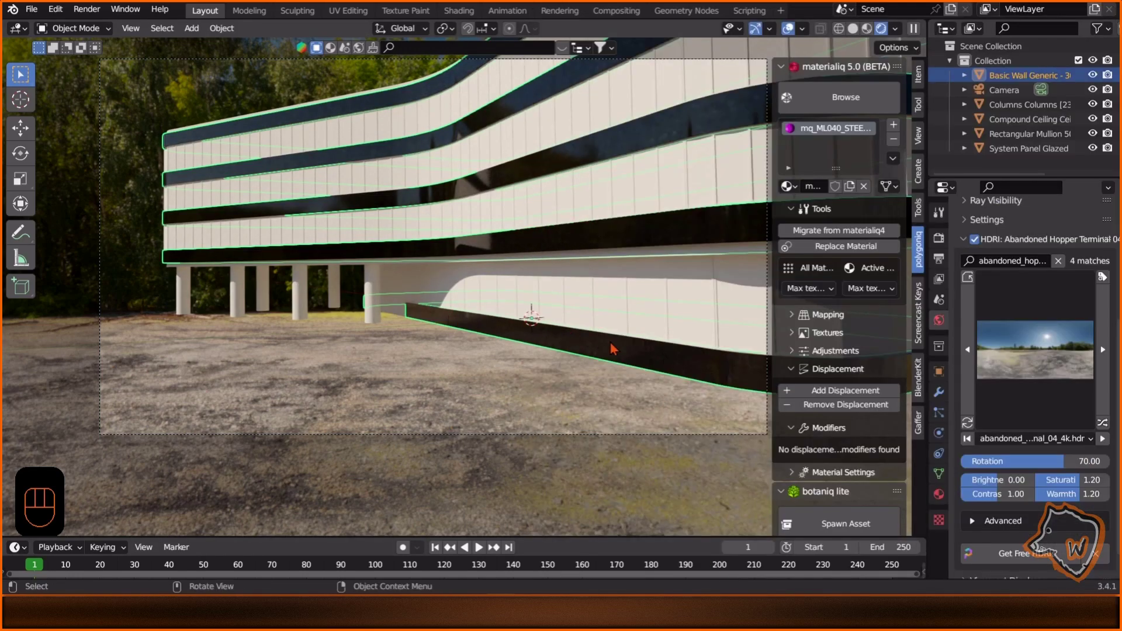
- Change the wall material's diffuse base color to pure white with a Value of 1.000
click(839, 333)
scroll(842, 332, down, 1)
click(870, 307)
click(856, 327)
click(839, 345)
scroll(841, 345, down, 1)
click(860, 345)
drag(964, 216, 966, 140)
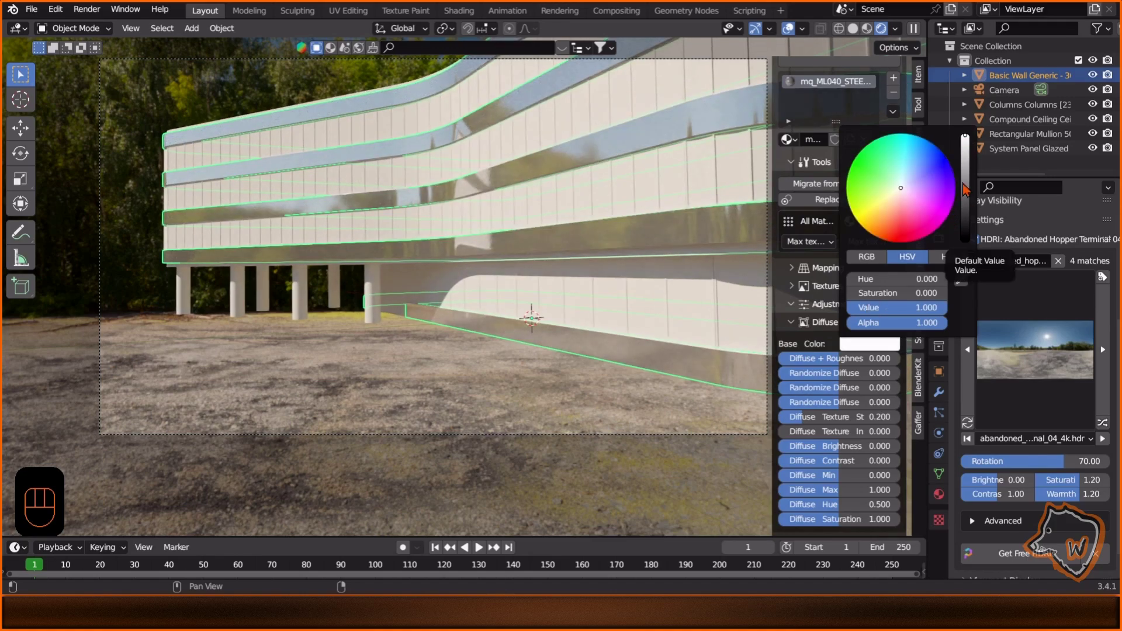
- Switch the environment image to the abandoned_hopper_terminal_04_8k.exr variation
click(1033, 439)
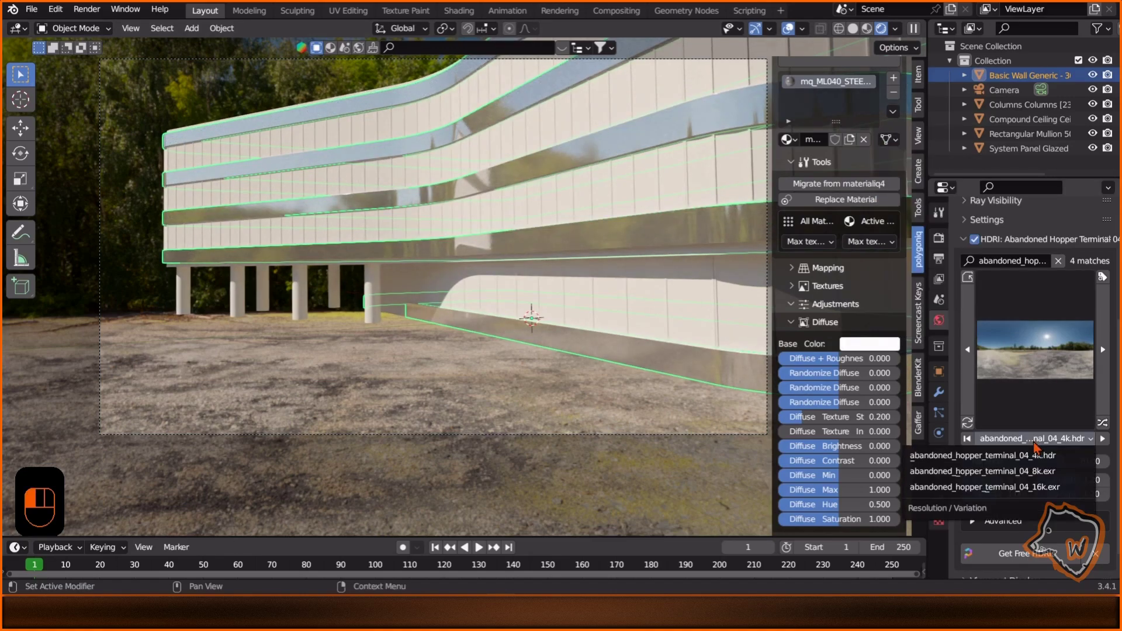
click(1028, 470)
- Apply the TR015 GLASS Mirror material from the materialiq library to the glazed system panels
click(534, 213)
click(833, 97)
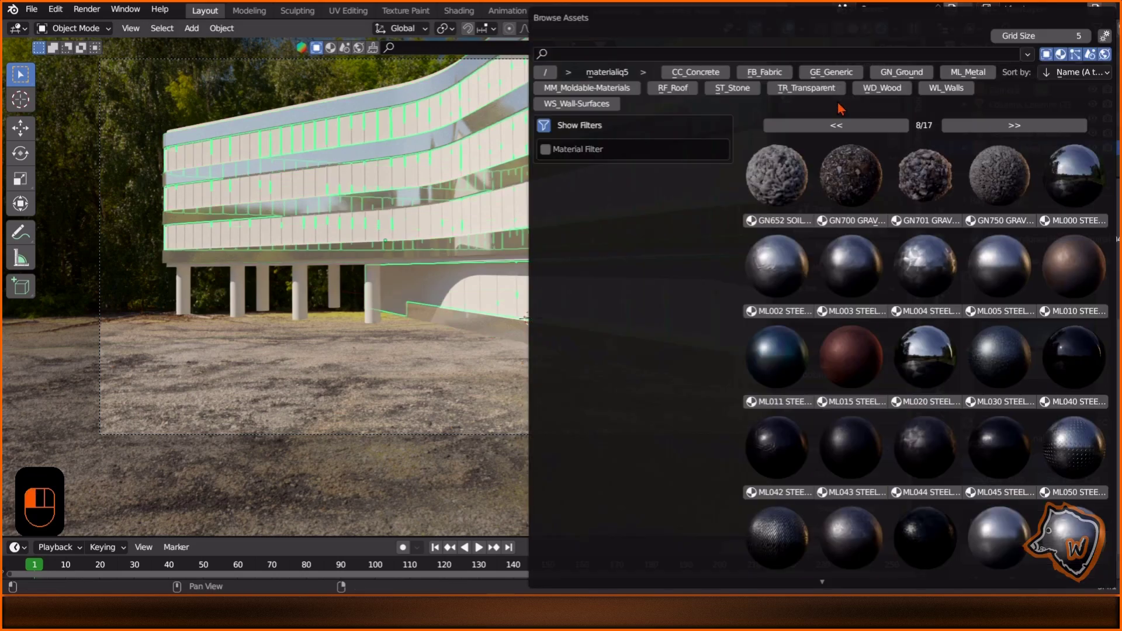
click(1017, 126)
click(1017, 126)
click(1017, 127)
click(1020, 129)
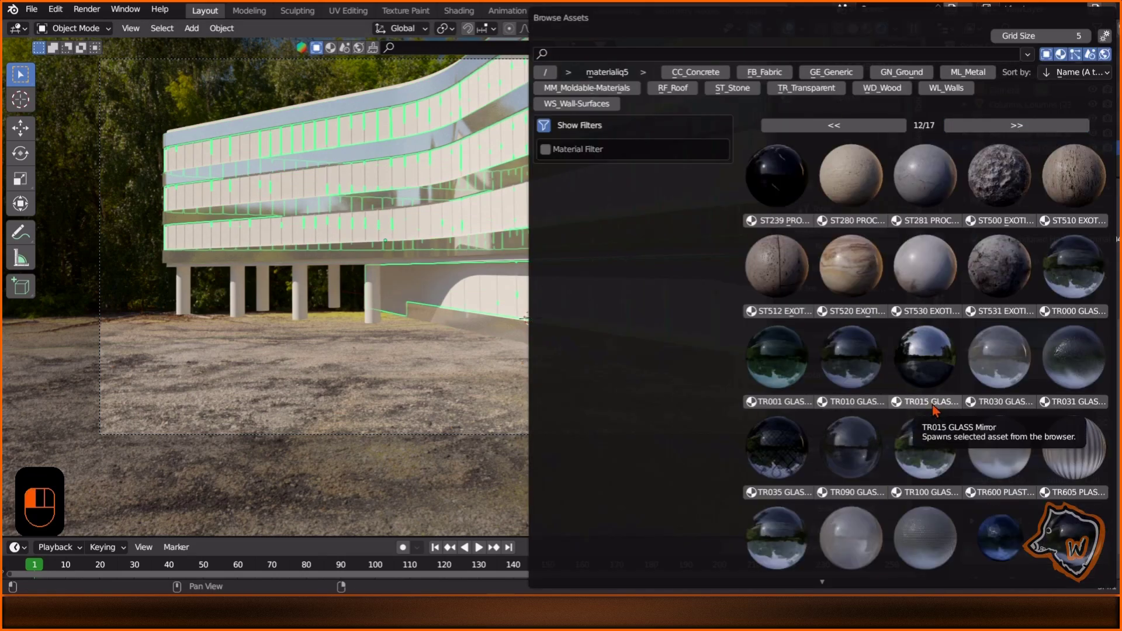
click(934, 408)
- Apply the ML200 smooth aluminum material from the materialiq library to the rectangular window mullions
click(724, 368)
click(720, 351)
click(719, 351)
click(847, 97)
click(878, 126)
click(880, 127)
click(877, 128)
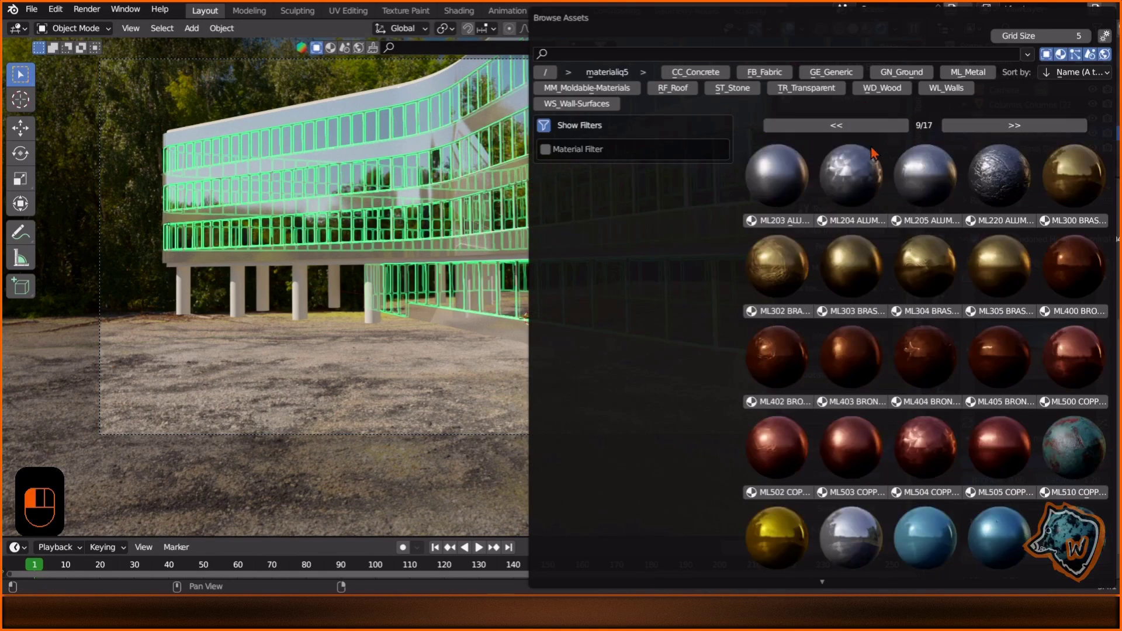
scroll(853, 520, down, 2)
scroll(874, 231, up, 1)
click(875, 112)
scroll(964, 467, down, 3)
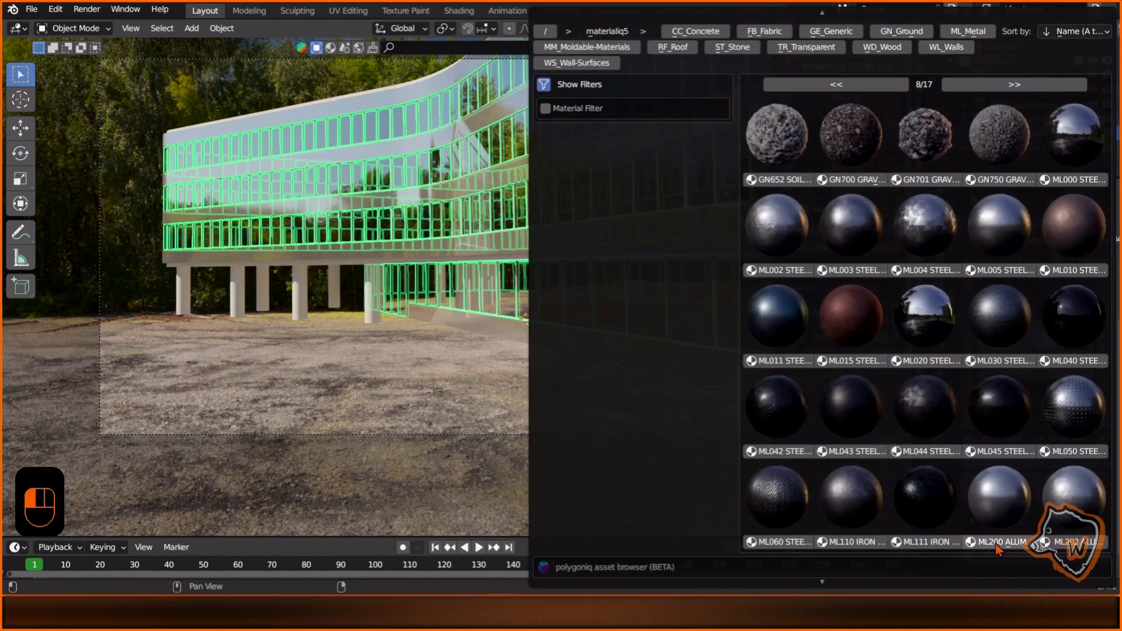
click(576, 403)
- Apply the WS001 basic plaster material from the materialiq library to the building's columns
click(374, 298)
click(846, 97)
click(982, 126)
click(982, 126)
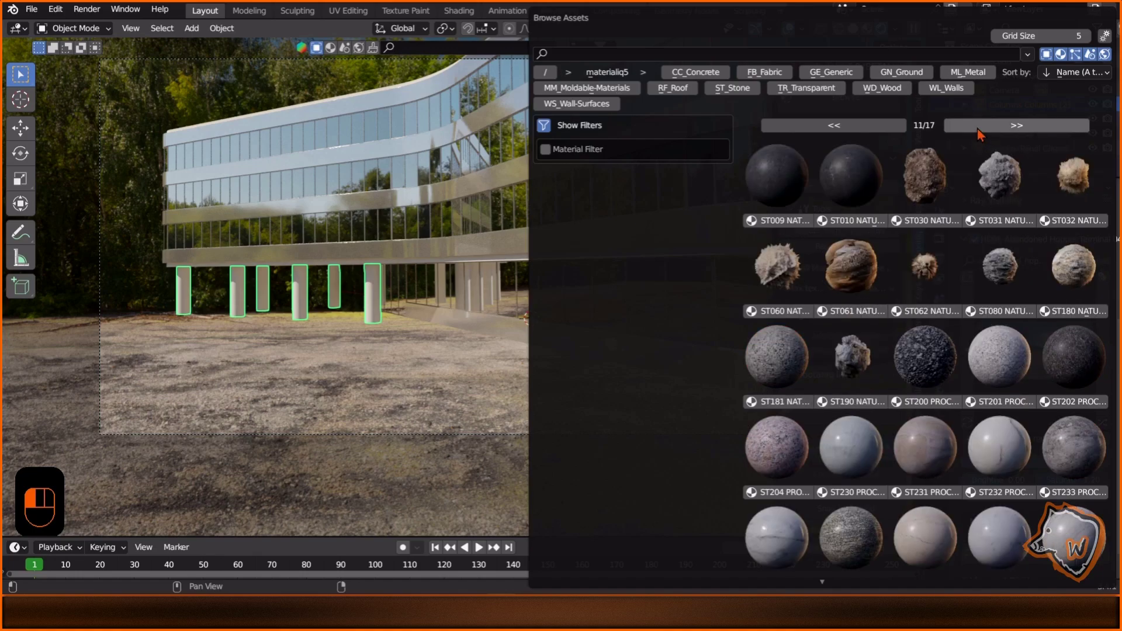
click(982, 126)
click(982, 126)
click(981, 126)
click(981, 126)
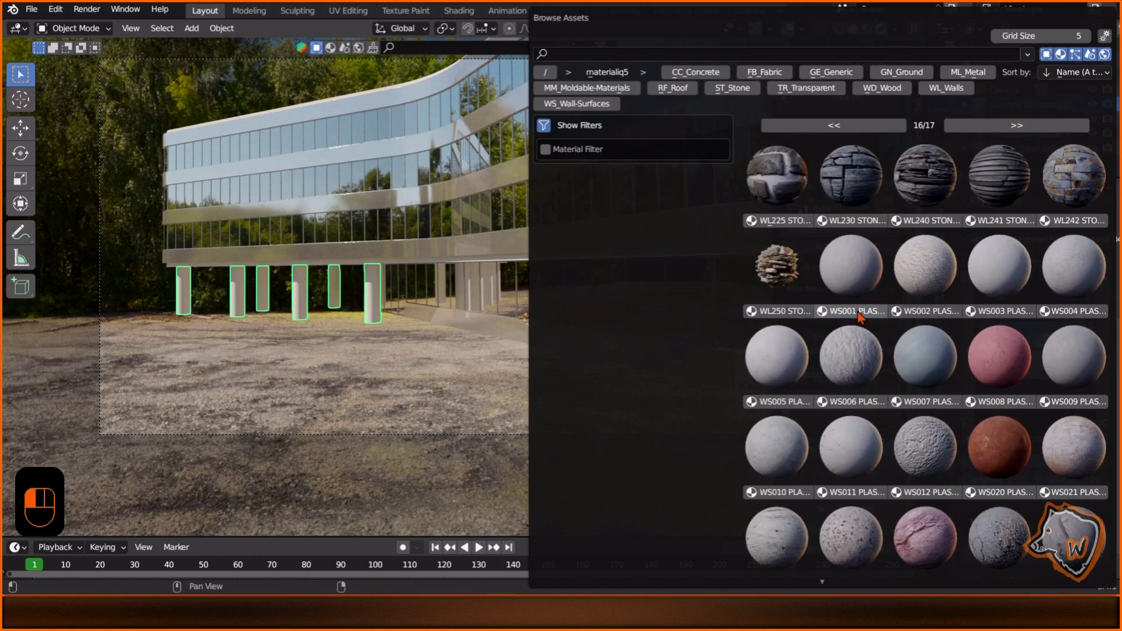
click(858, 310)
- Assign the existing mq_WS001_PLASTER-Basic material to the compound ceiling object
click(787, 186)
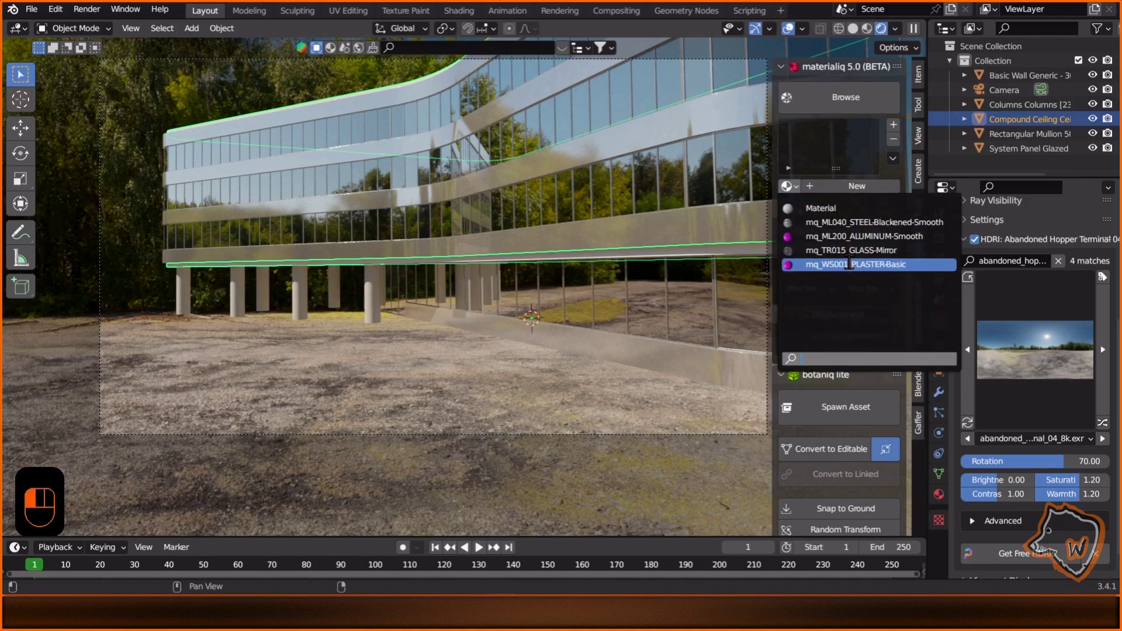
click(422, 79)
click(422, 79)
click(563, 416)
- Set the Roughness Value of the wall bands' steel material to 1
click(672, 355)
scroll(772, 290, down, 4)
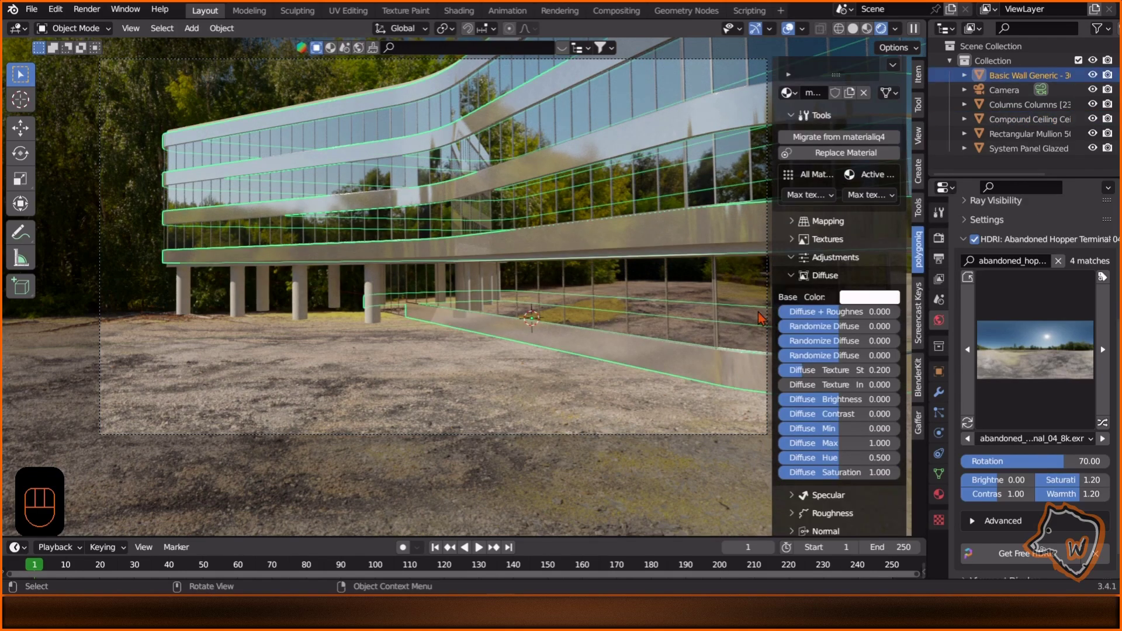
click(793, 276)
click(792, 311)
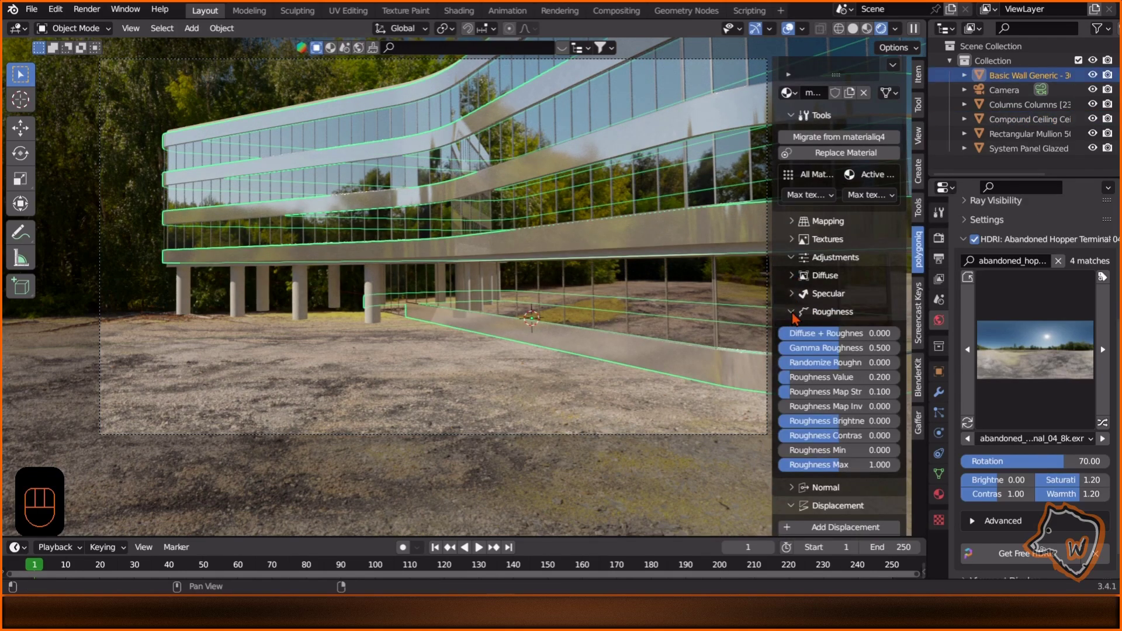
text(1)
key(Return)
key(Return)
double_click(814, 371)
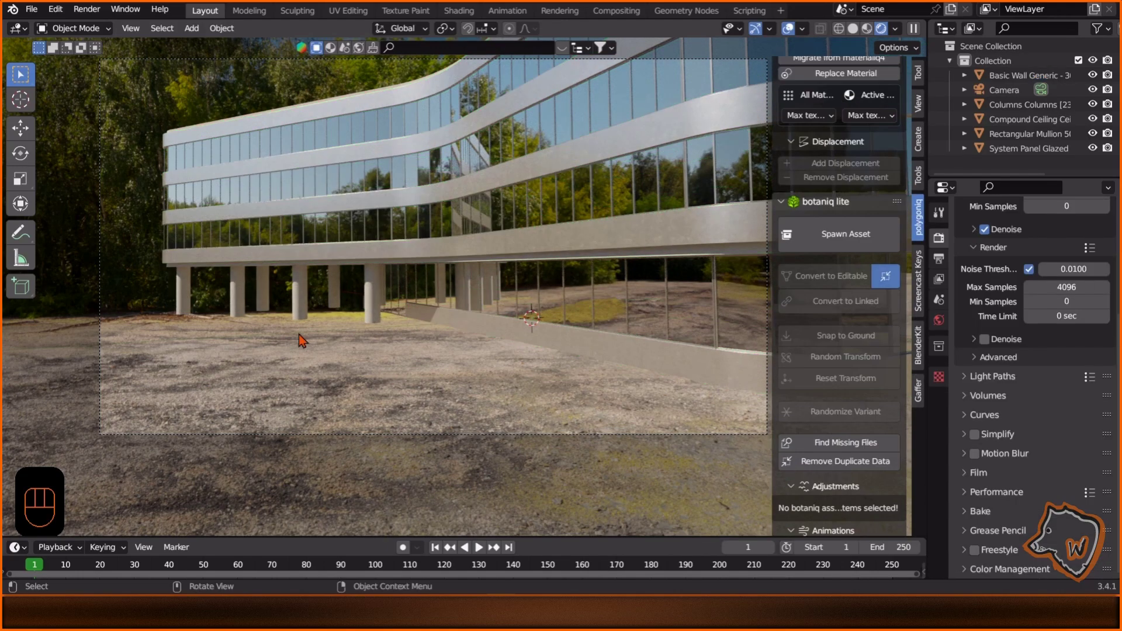
- Add a plane in top view and scale it up uniformly until it extends well beyond the building's footprint
key(KP_7)
scroll(377, 351, down, 6)
key(shift+a)
mouse_move(395, 300)
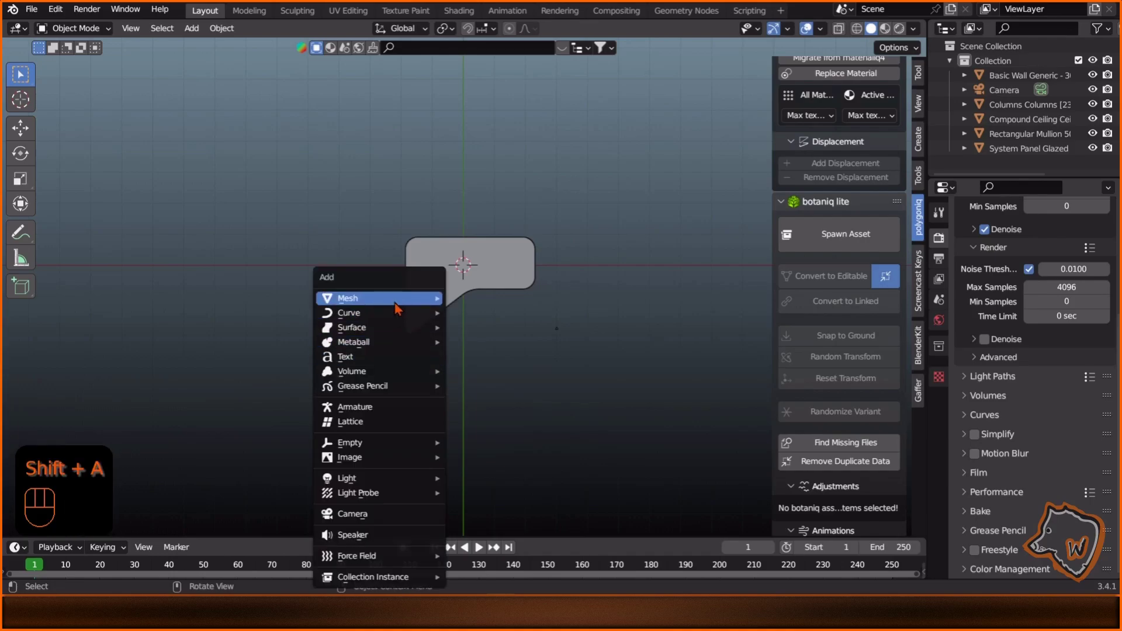
click(476, 294)
key(s)
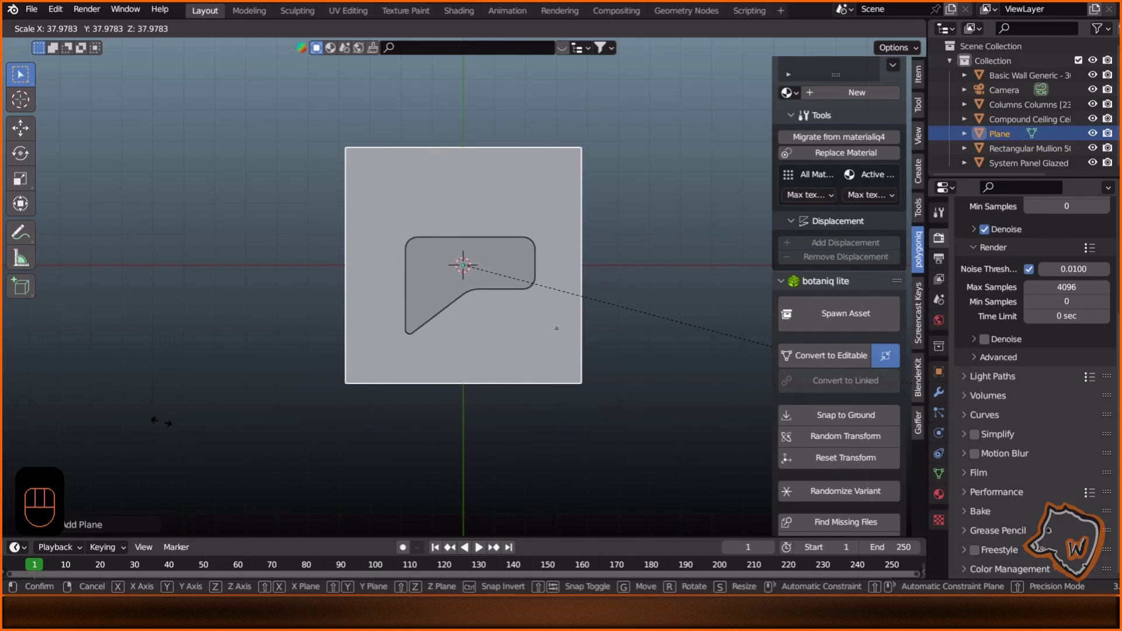
click(241, 465)
- Stretch the ground plane along the X axis so it forms a wide rectangle around the building
key(s)
key(x)
click(314, 266)
scroll(314, 266, down, 1)
scroll(586, 288, up, 4)
scroll(544, 335, down, 2)
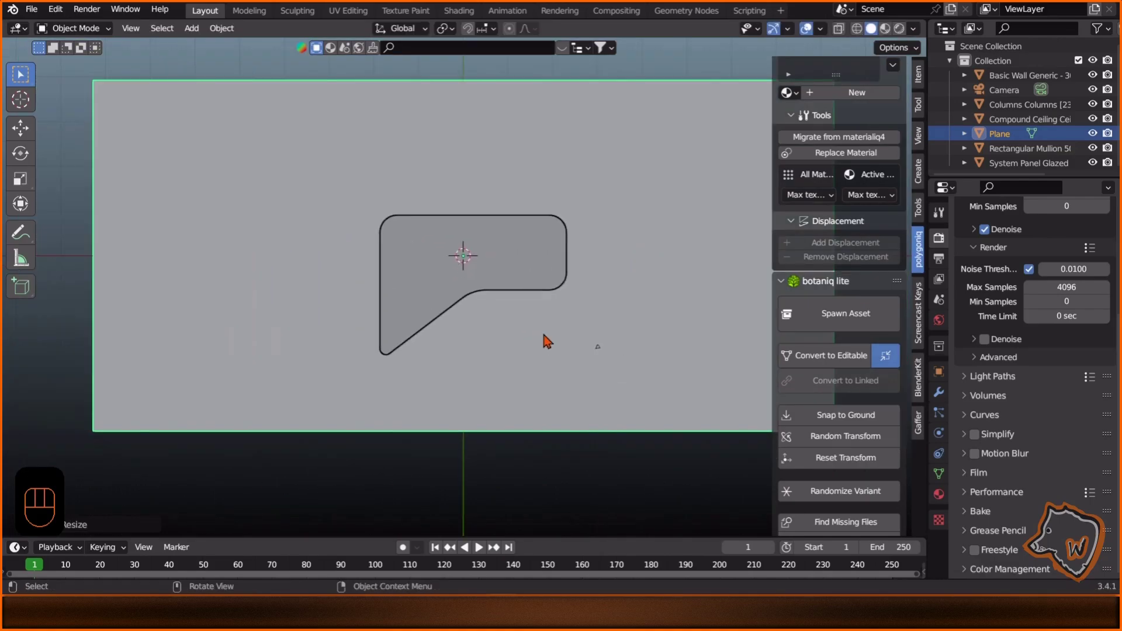
- Add two loop cuts across the ground plane, one just outside each short side of the building
key(Tab)
key(ctrl+r)
click(613, 210)
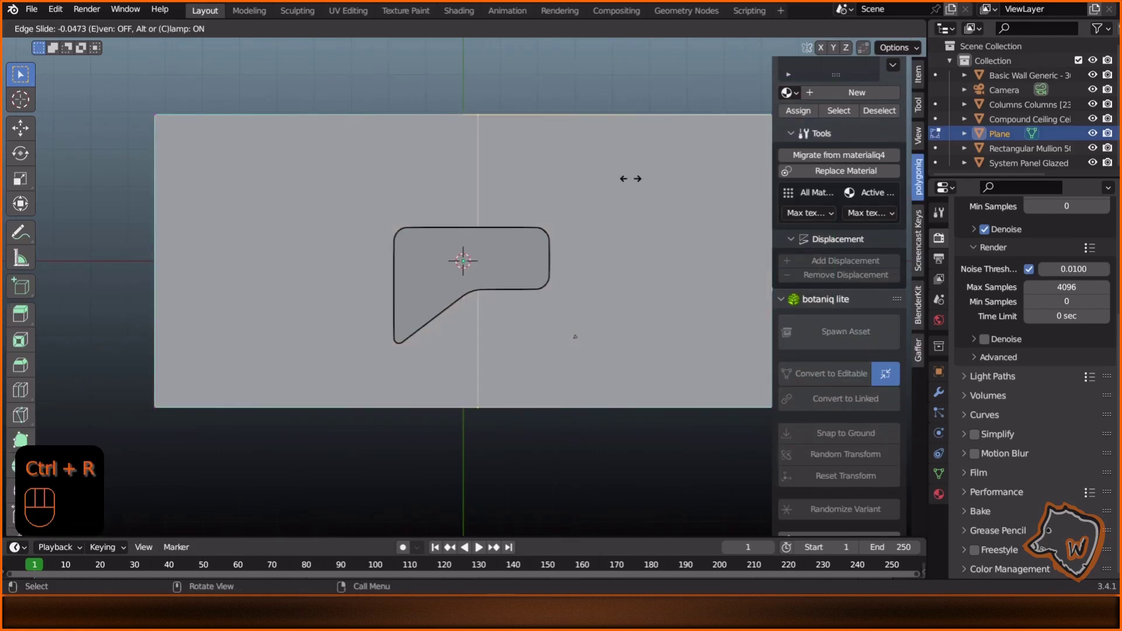
click(719, 382)
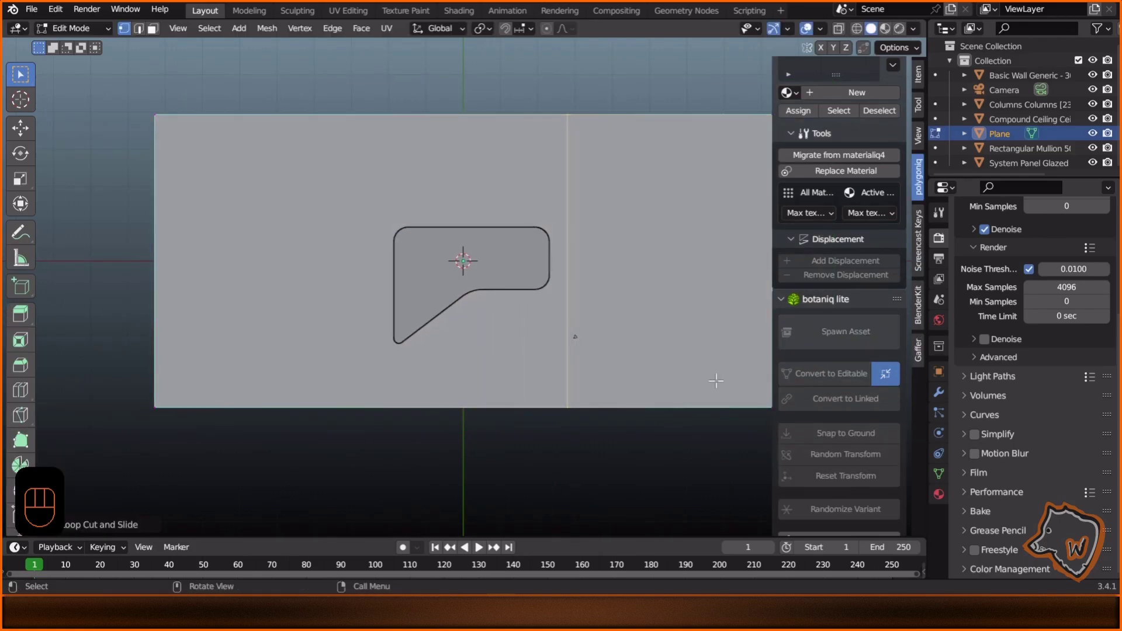
click(280, 222)
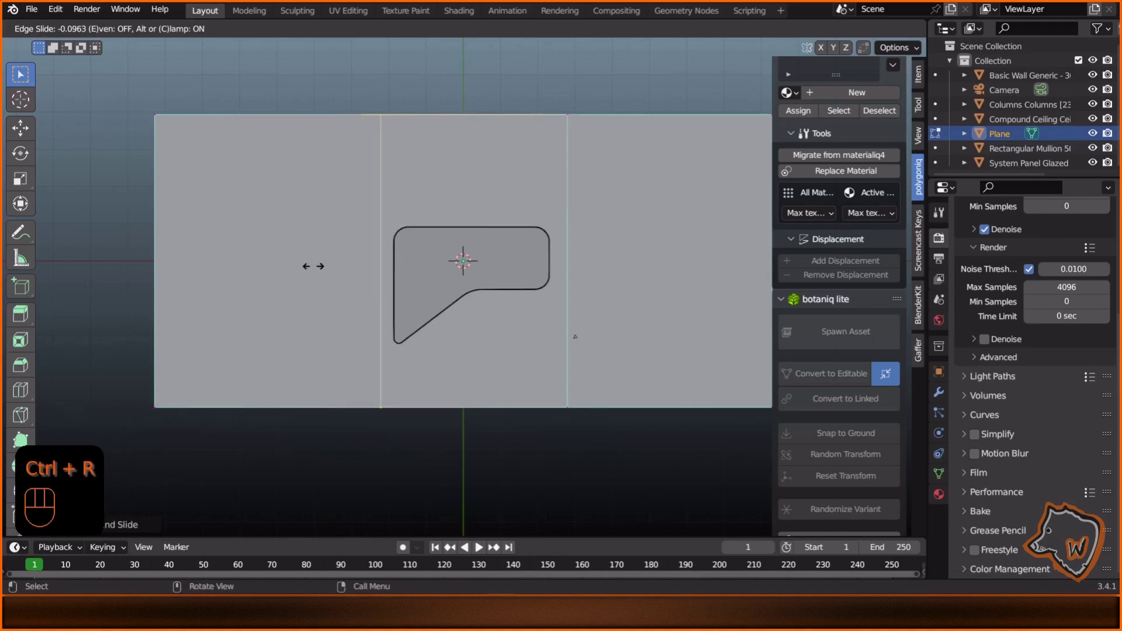
ctrl+click(339, 251)
- Change the snapping option and slide the ground plane's cut beside the building into its adjusted position
click(526, 30)
click(498, 88)
key(g)
key(g)
ctrl+click(377, 291)
drag(447, 261, 468, 242)
- Add a loop cut along the ground plane's length, just in front of the building's recessed facade
key(ctrl+r)
click(215, 266)
ctrl+click(519, 290)
- Knife-cut the ground plane around the building's slanted wing, from the lengthwise cut to the side cut, rounding the corner
scroll(422, 411, up, 3)
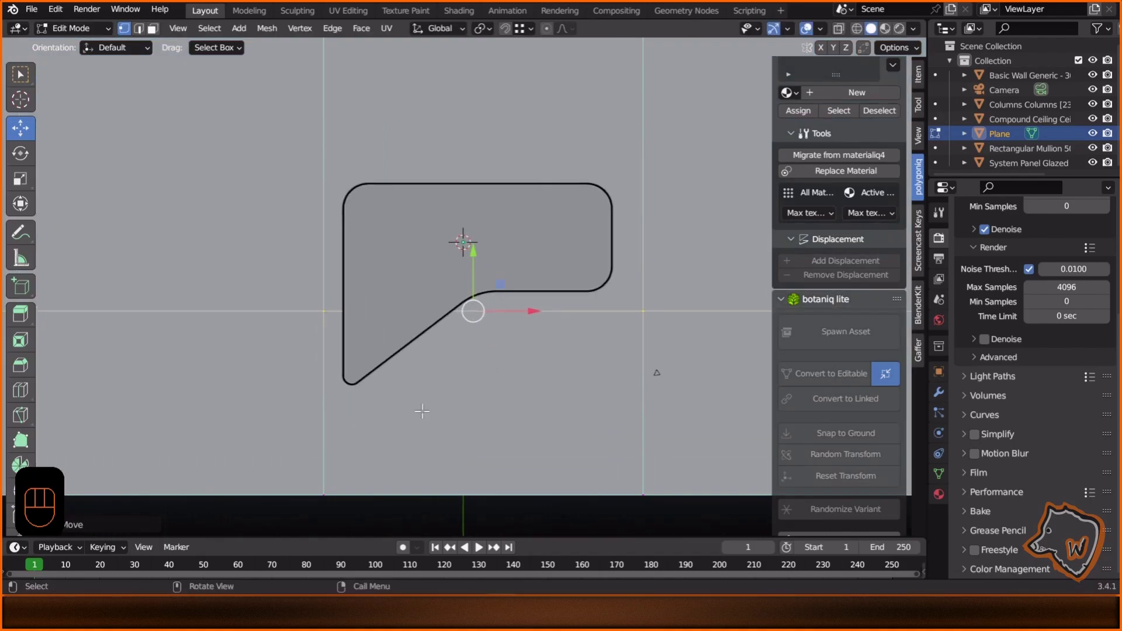
scroll(422, 414, up, 2)
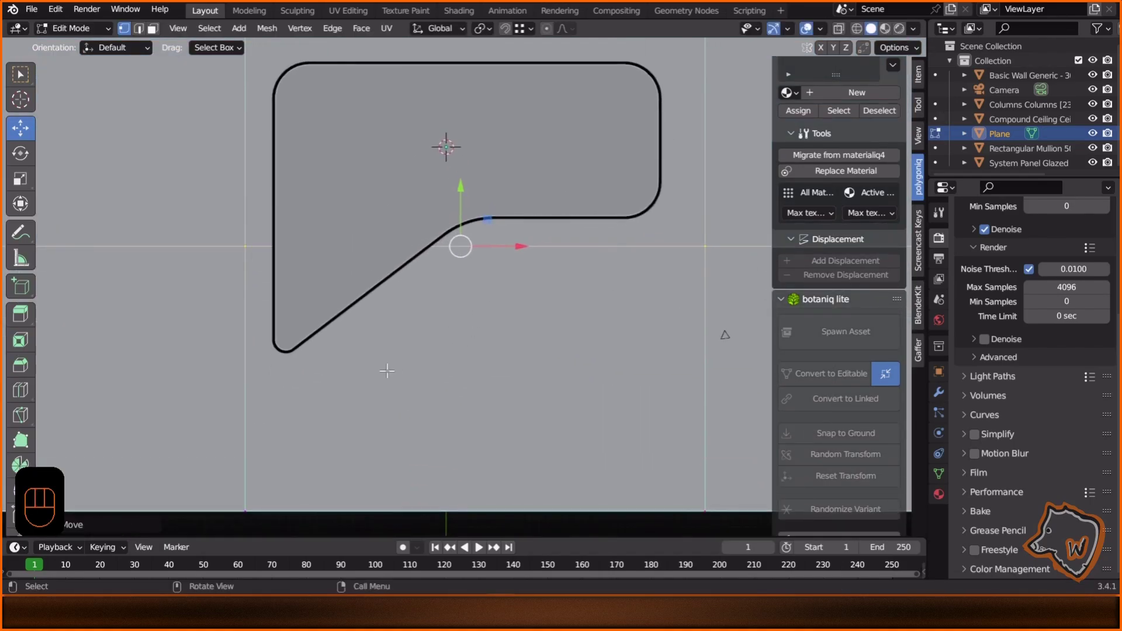
click(21, 415)
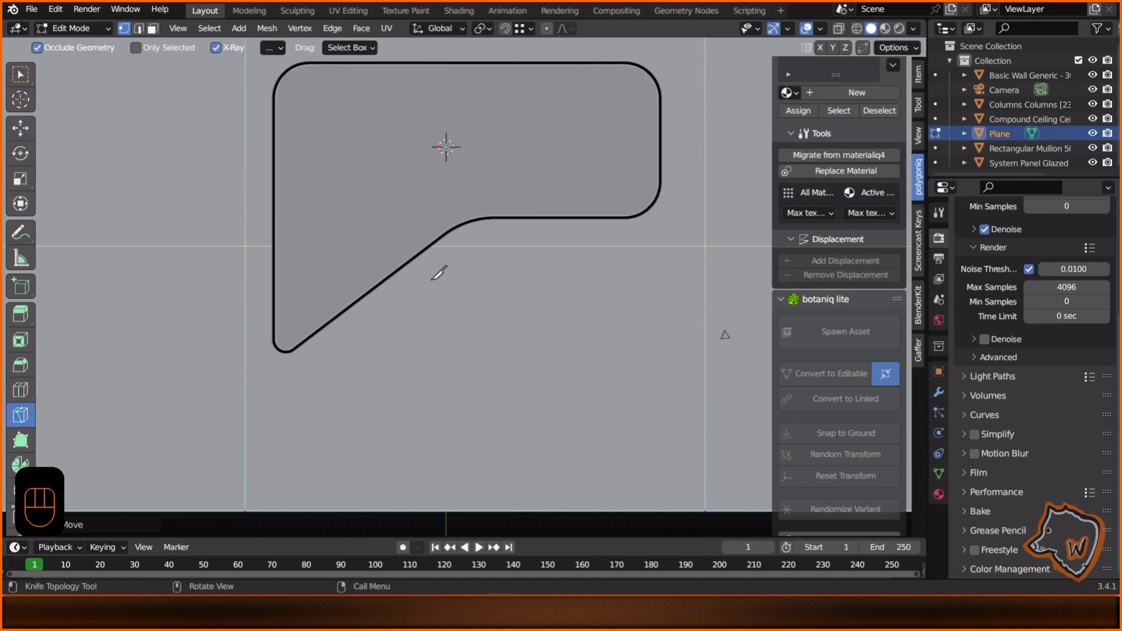
click(471, 246)
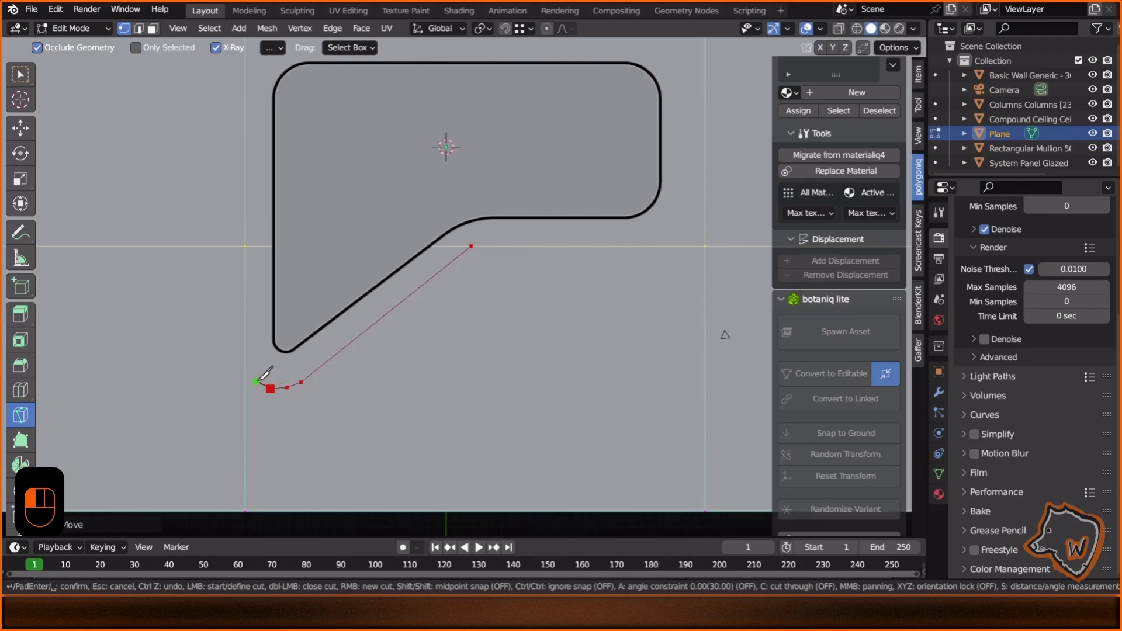
scroll(251, 363, up, 3)
key(Return)
scroll(250, 413, down, 5)
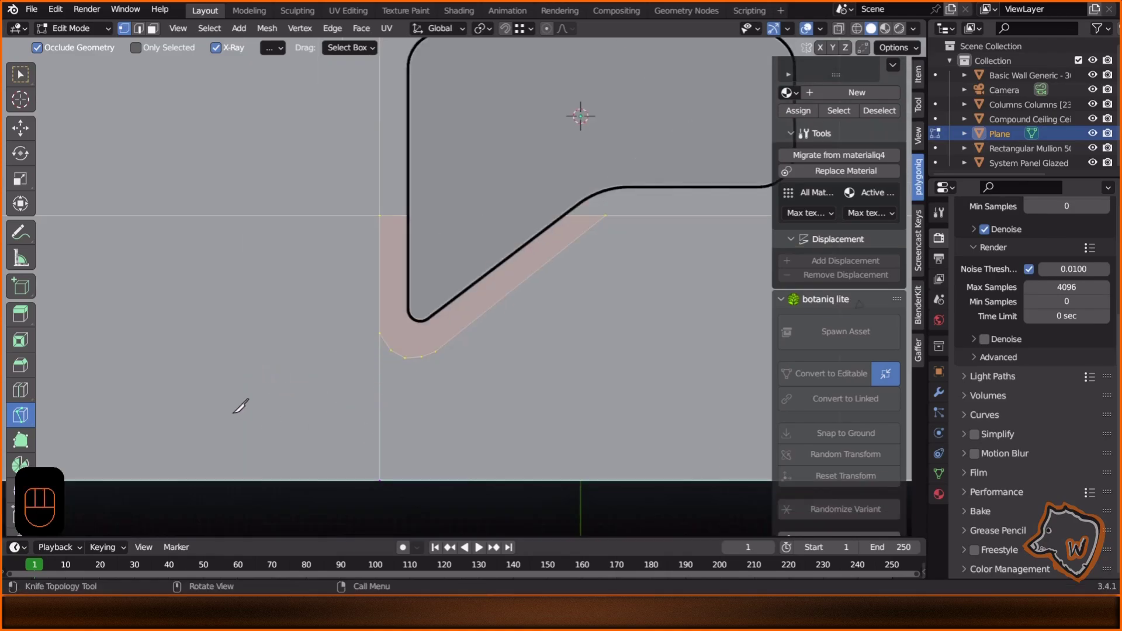
- Add a cut across the ground plane's outer section beside the wing, level with the building's back edge
click(153, 28)
click(503, 374)
scroll(255, 413, down, 2)
shift+middle_drag(255, 413, 166, 466)
click(546, 491)
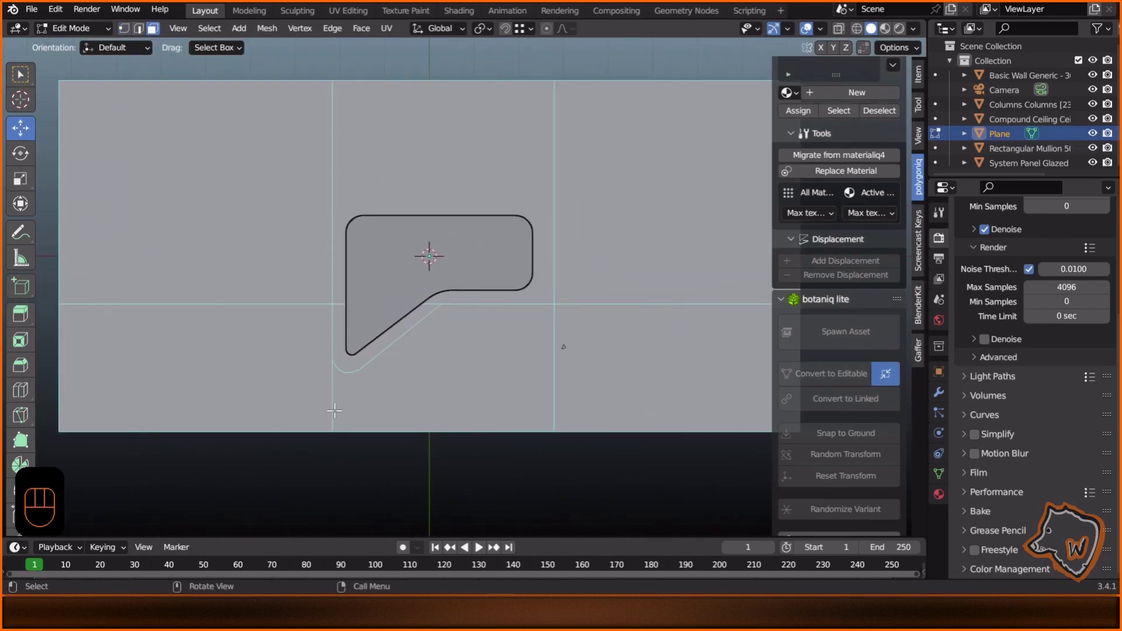
click(57, 202)
click(374, 210)
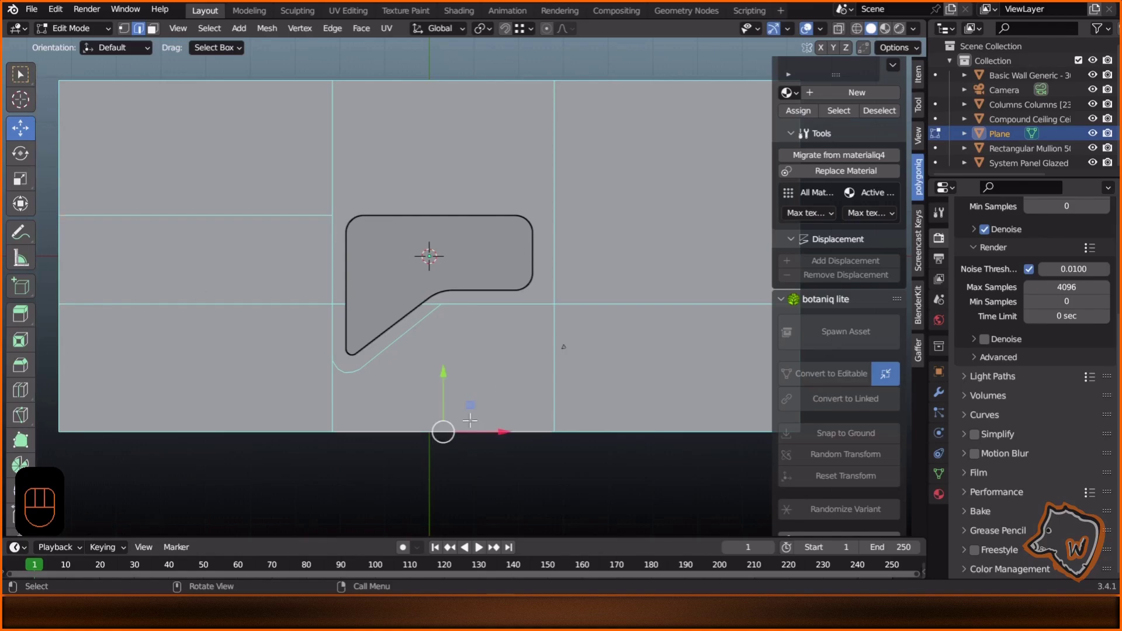
- Select the three ground faces in front of and beside the building's wing and separate them into their own object
click(153, 28)
click(397, 391)
shift+click(286, 362)
shift+click(277, 275)
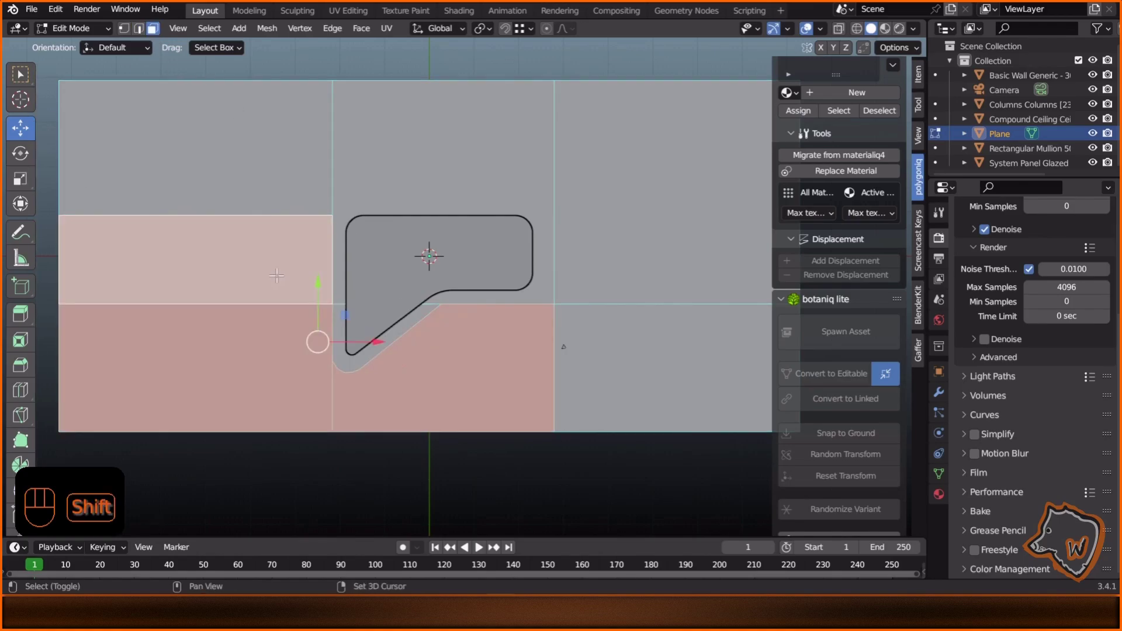
click(335, 447)
key(Tab)
scroll(454, 505, down, 1)
click(468, 496)
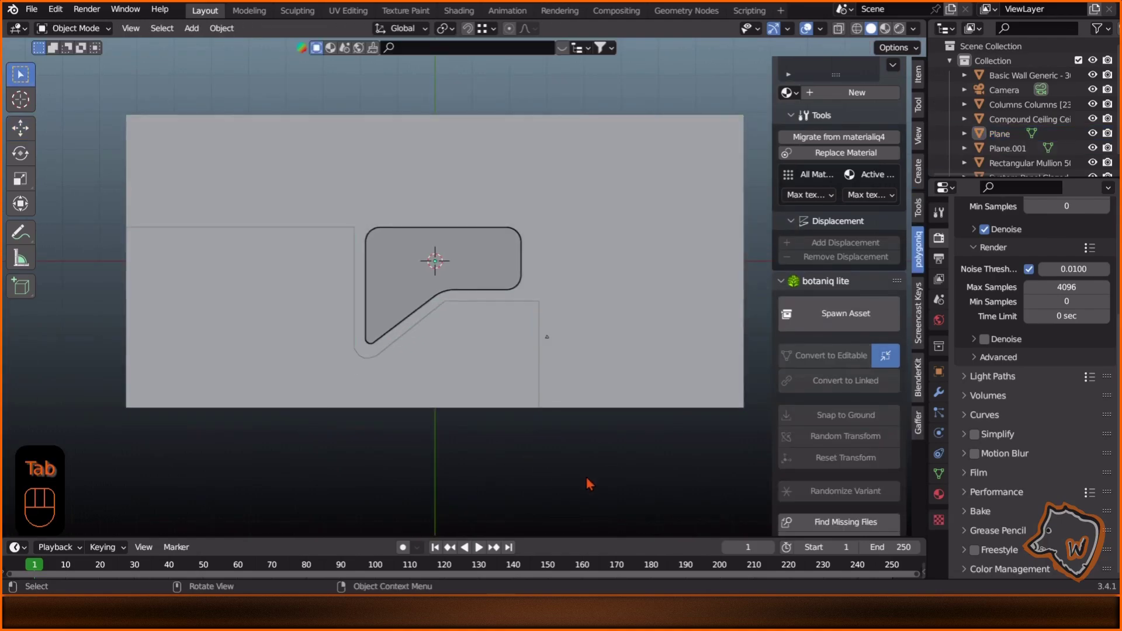
- Save the file and scatter botaniq European Meadow (A) grass over the separated lawn object
scroll(538, 438, up, 2)
click(484, 393)
key(ctrl+s)
middle_drag(537, 468, 491, 356)
scroll(494, 357, up, 3)
scroll(836, 337, down, 20)
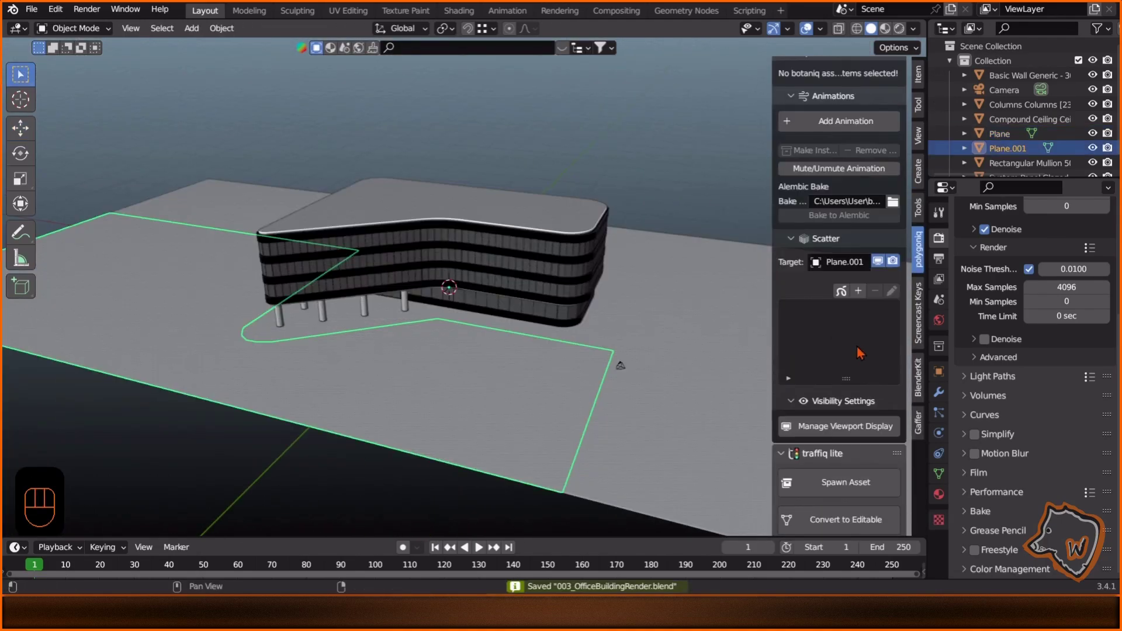
click(858, 291)
click(833, 397)
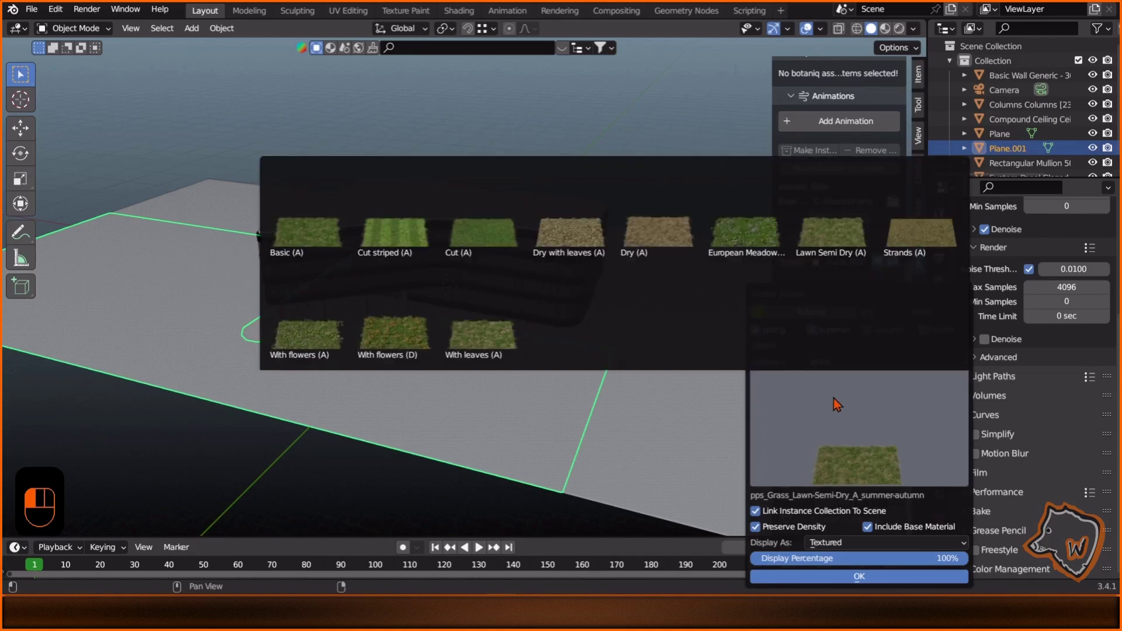
click(750, 234)
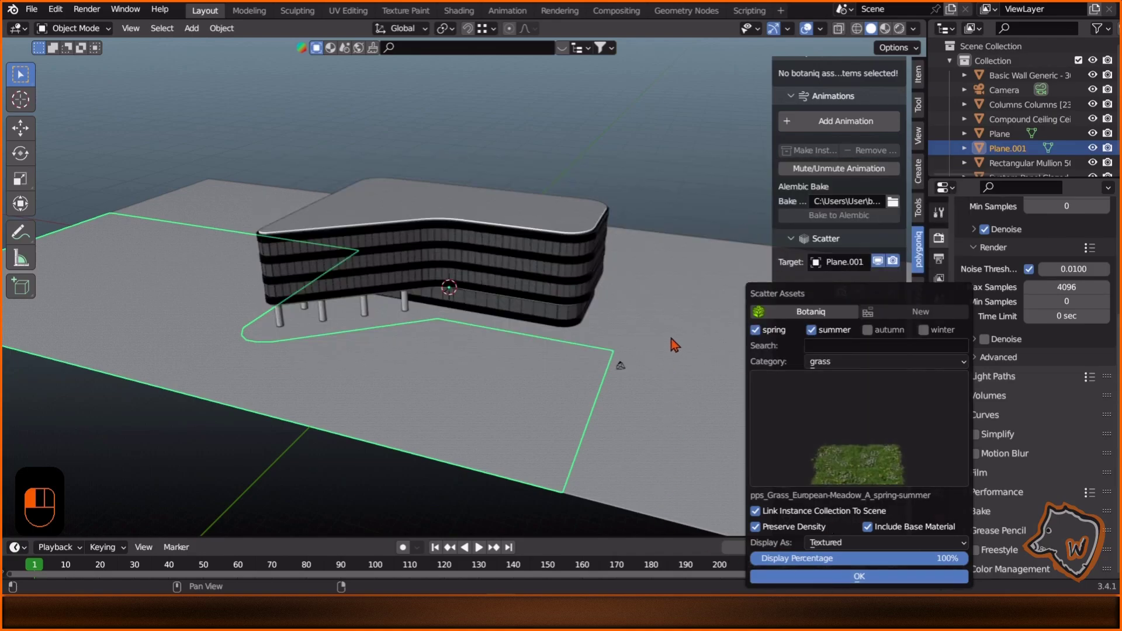
key(Return)
- Preview the scattered grass from the camera in rendered shading, returning to solid shading
key(KP_0)
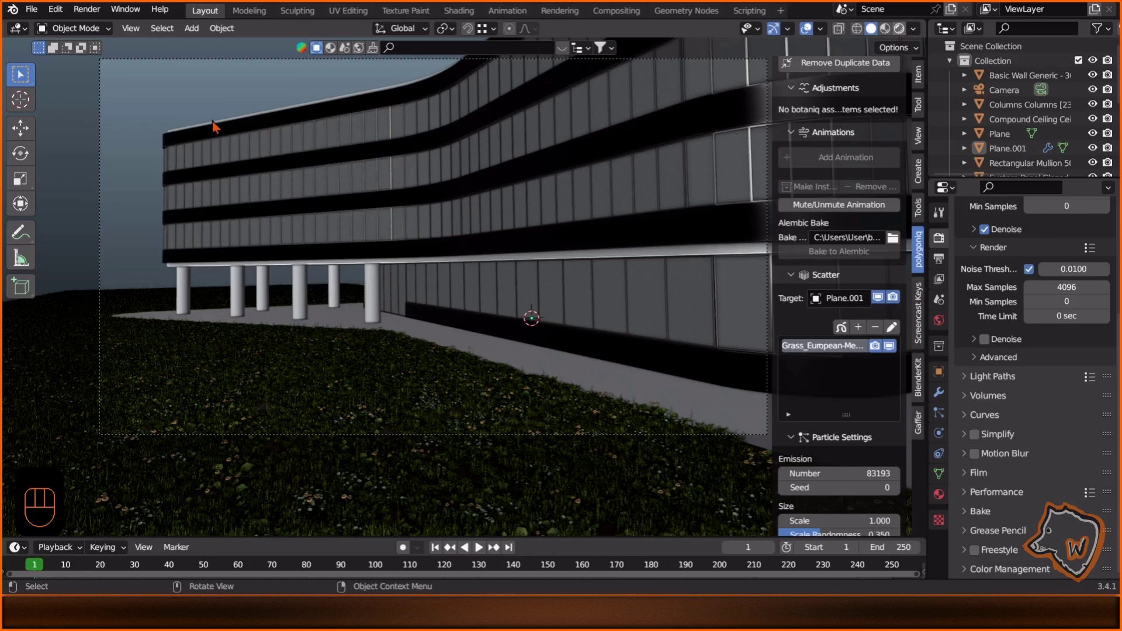
key(z)
click(185, 92)
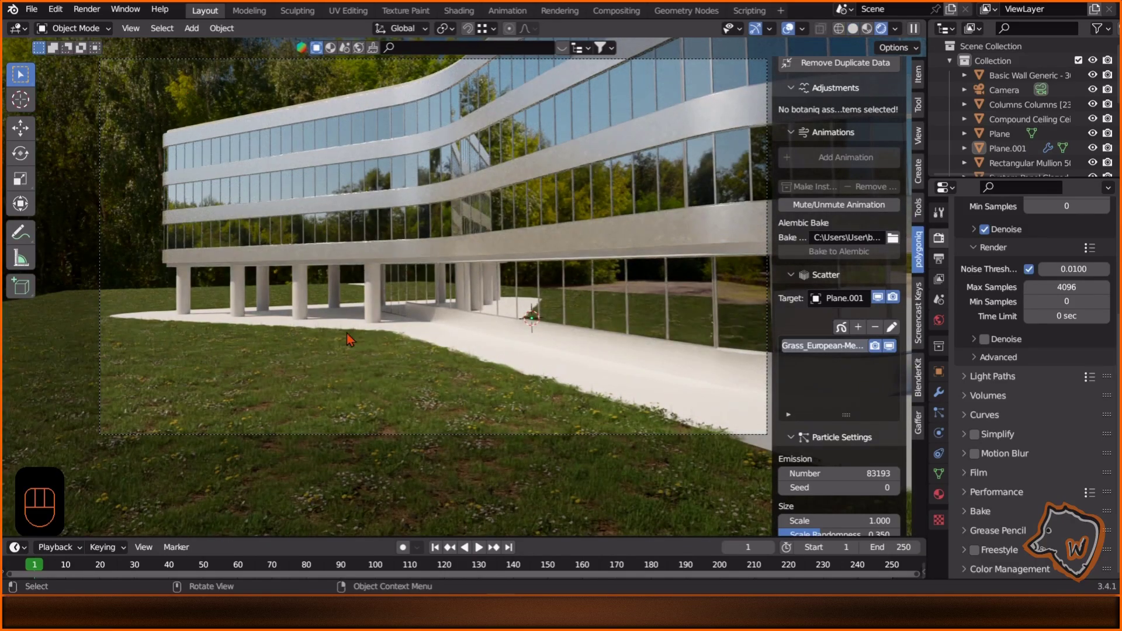
click(853, 28)
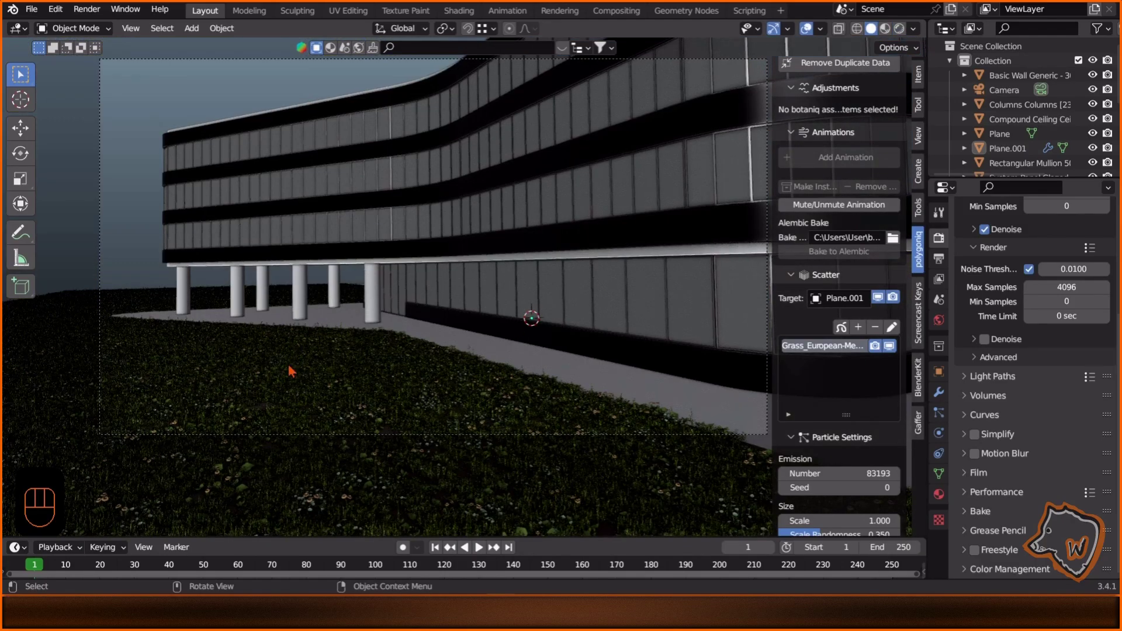
- Edit both ground objects together with X-ray on and shift the lawn's back edge slightly beyond the building's rear
key(KP_7)
click(291, 288)
shift+click(337, 210)
key(Tab)
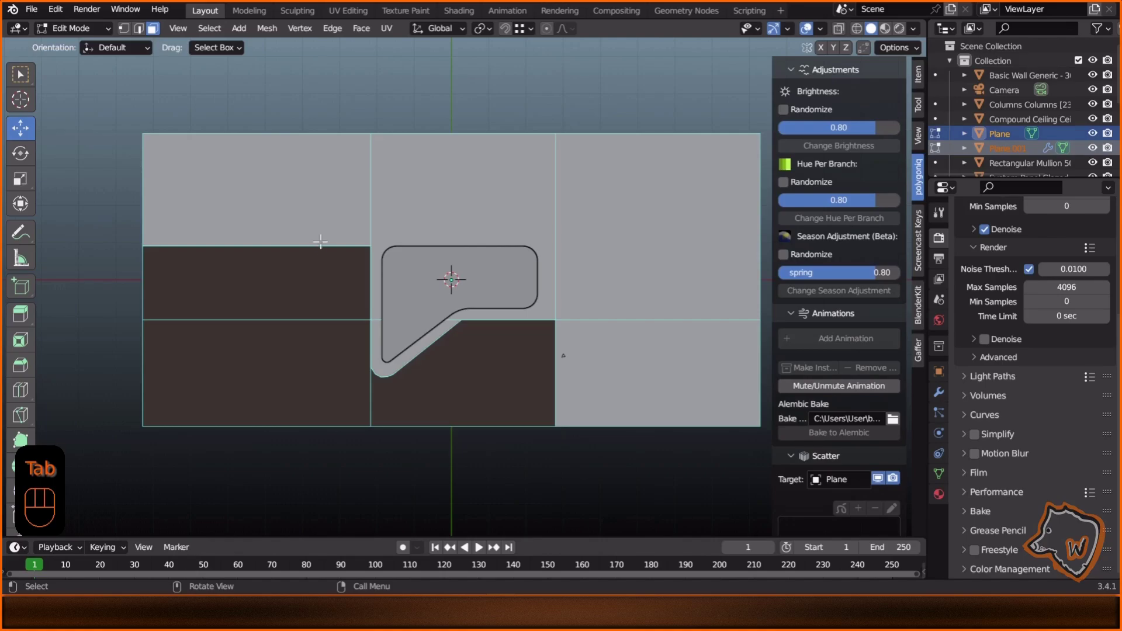
key(ctrl+z)
click(313, 245)
drag(257, 185, 256, 176)
- Move the front edge of both ground objects outward to extend the ground in front of the building
scroll(249, 210, down, 2)
drag(148, 370, 729, 431)
drag(472, 322, 473, 359)
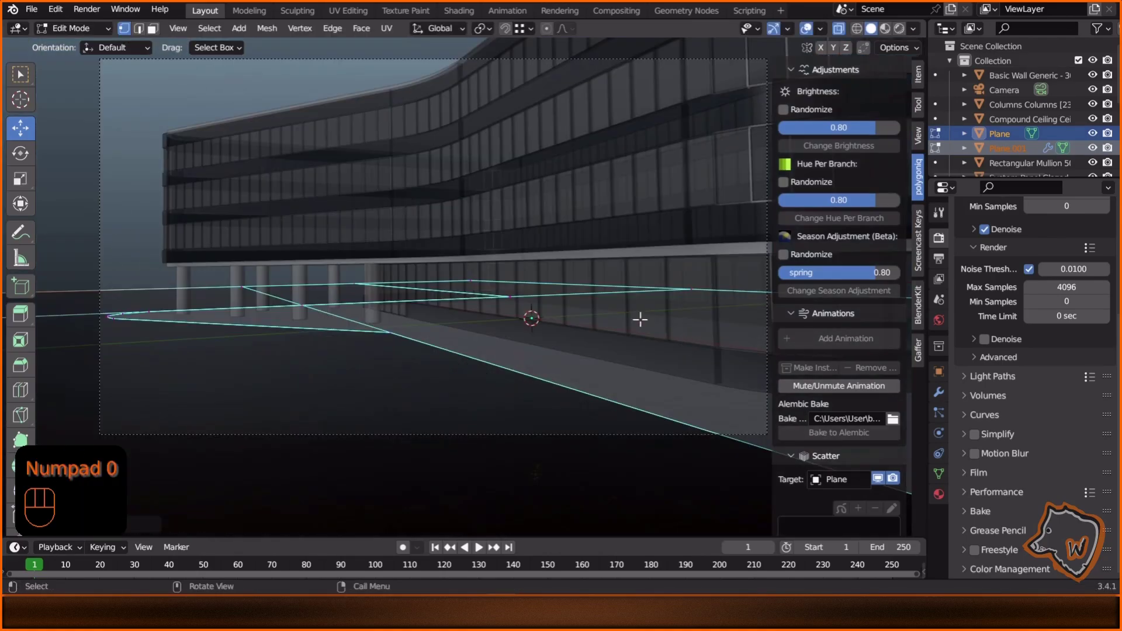
key(Tab)
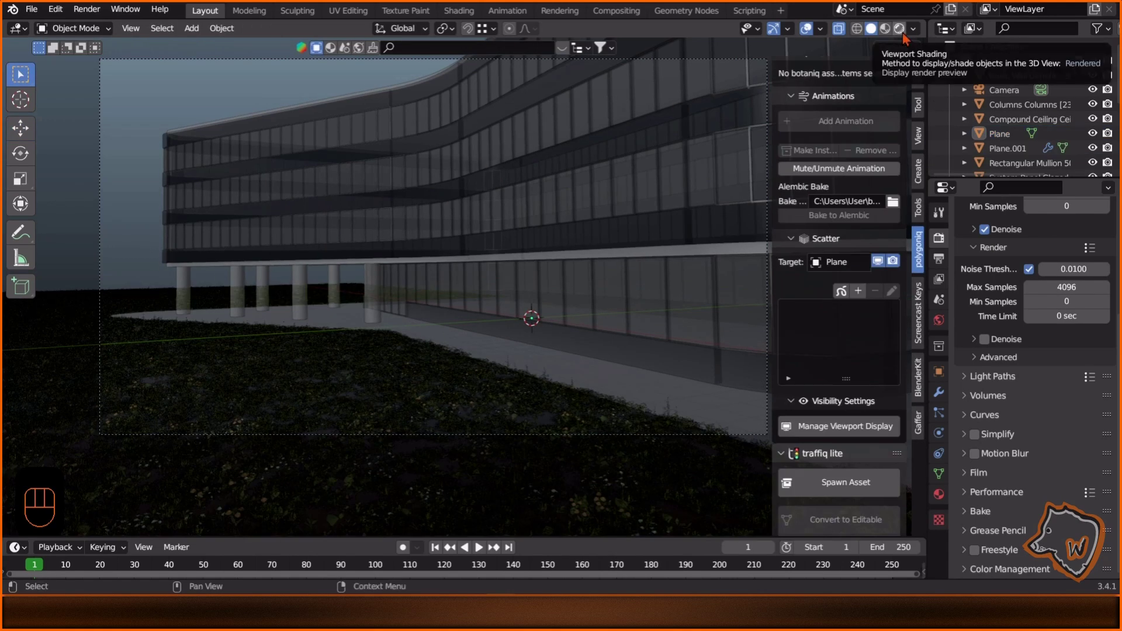
- Select the paved ground around the building in rendered shading and assign the materialiq GN111 paving material
click(881, 28)
click(444, 336)
scroll(841, 185, up, 10)
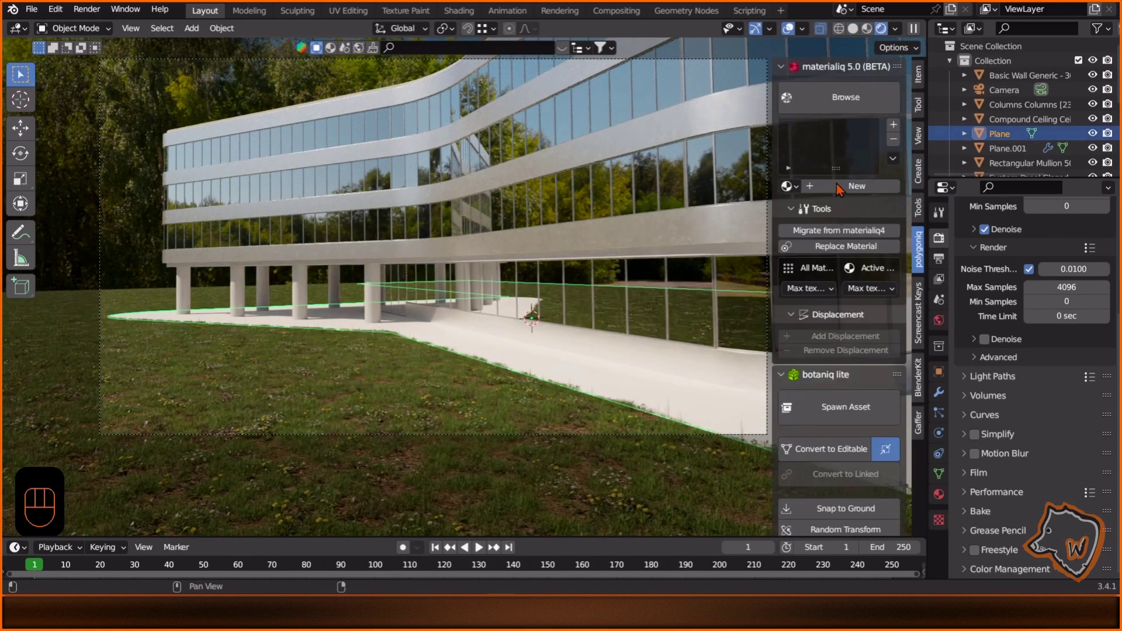
click(843, 100)
click(871, 131)
click(871, 131)
click(870, 126)
click(871, 126)
click(870, 126)
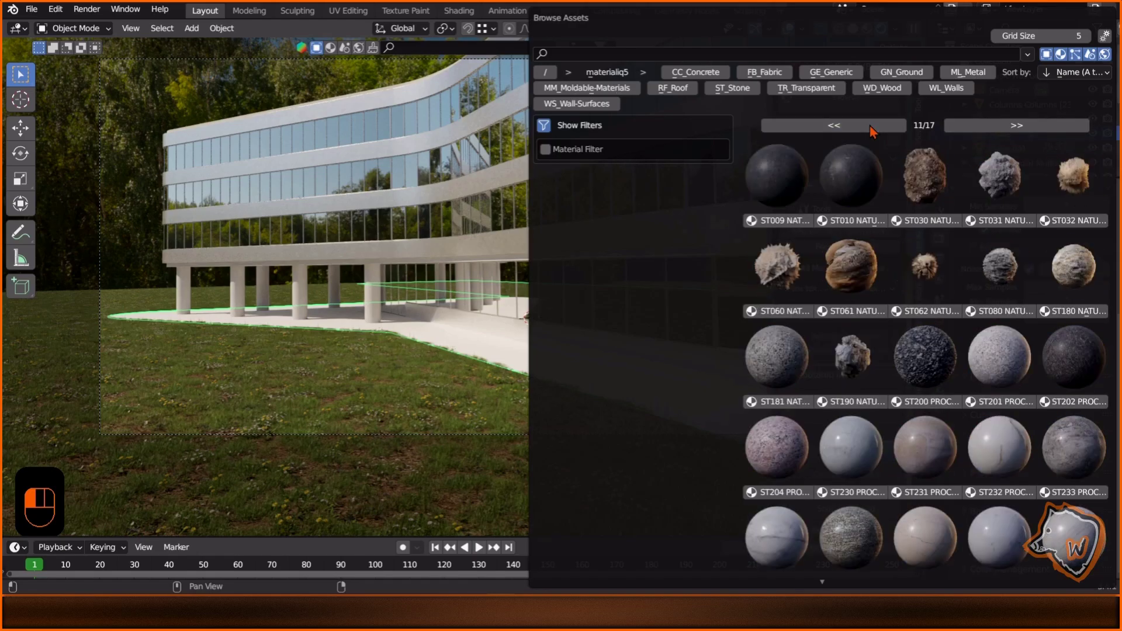
click(871, 126)
click(870, 126)
click(871, 126)
click(871, 126)
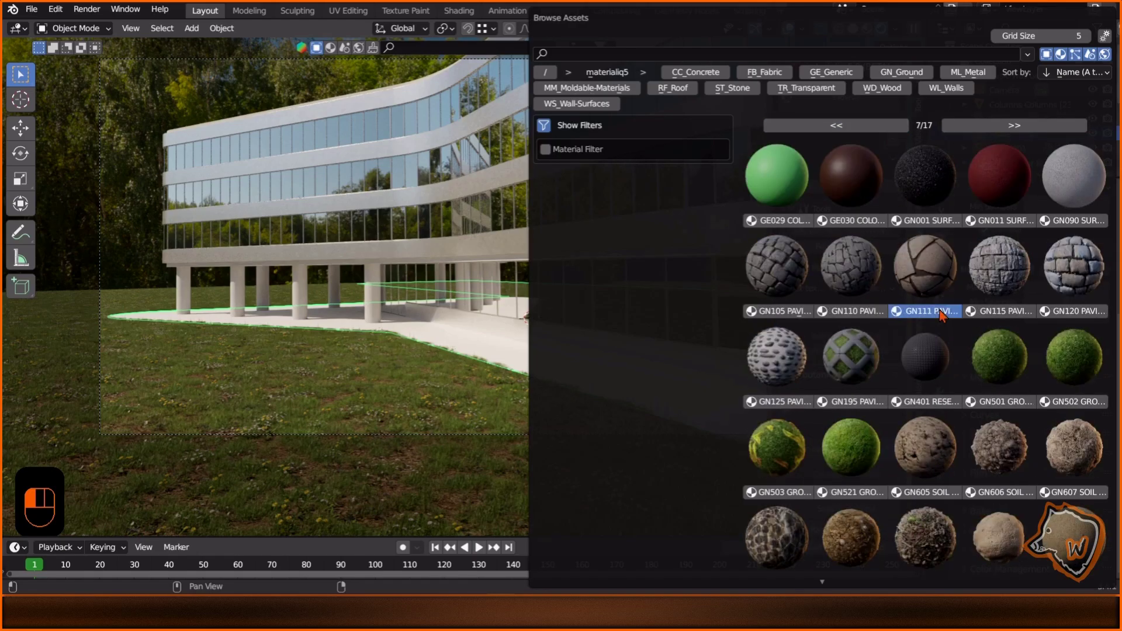
click(940, 312)
- Set the paving material's UV-to-object mapping to 0.6 and turn off viewport denoising
click(857, 336)
text(0.5)
key(Return)
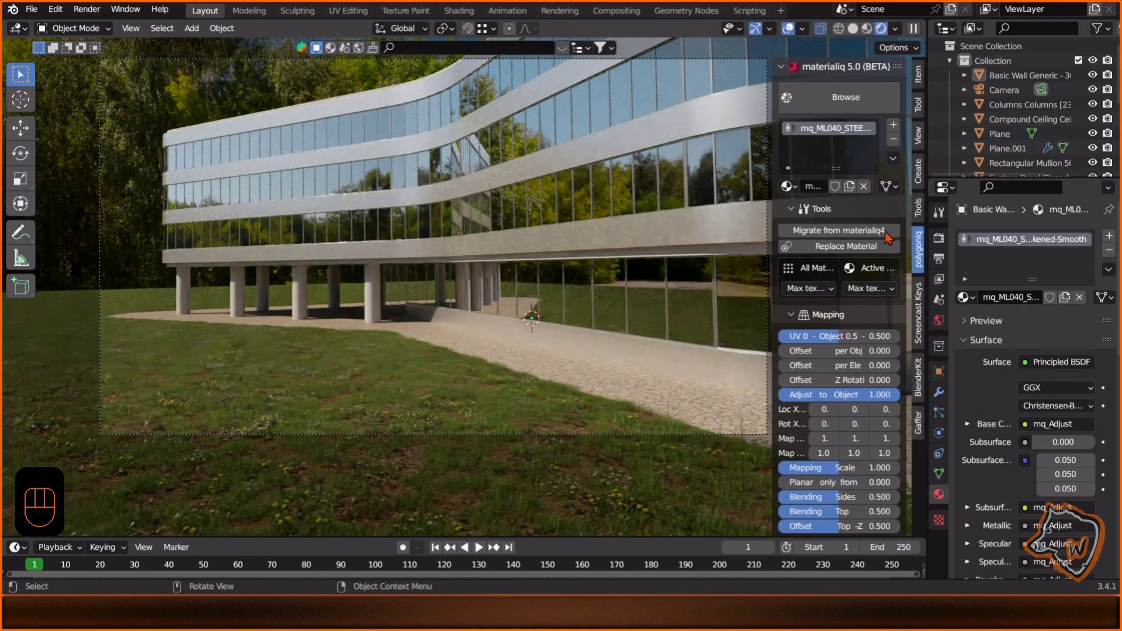
click(939, 238)
click(985, 390)
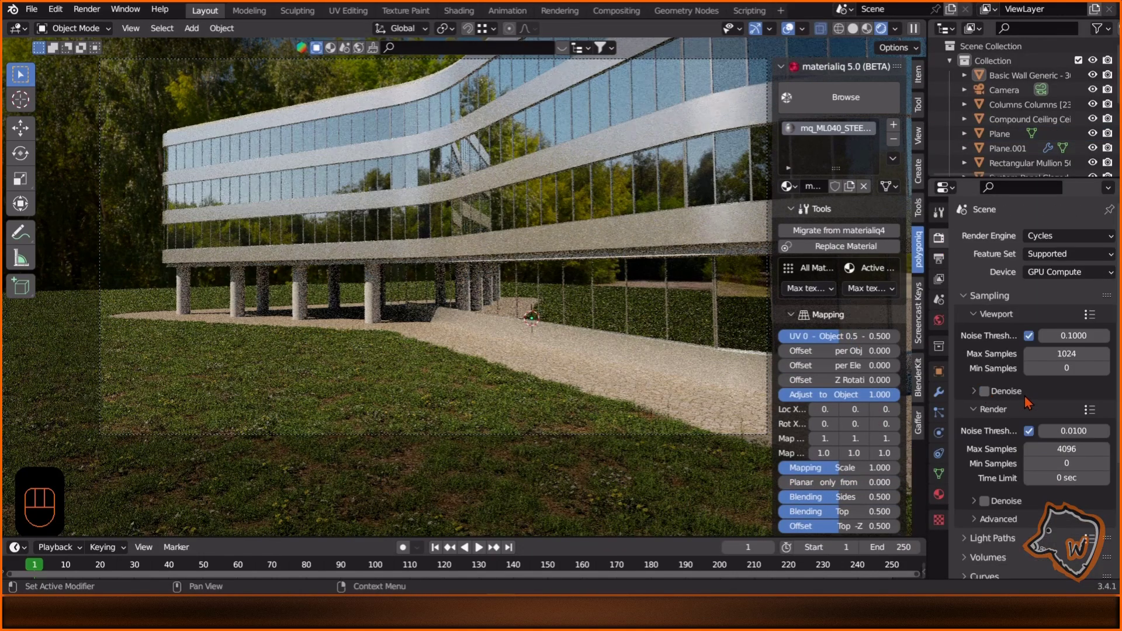
- Set the paved ground object's Z location to -0.005 m
click(583, 374)
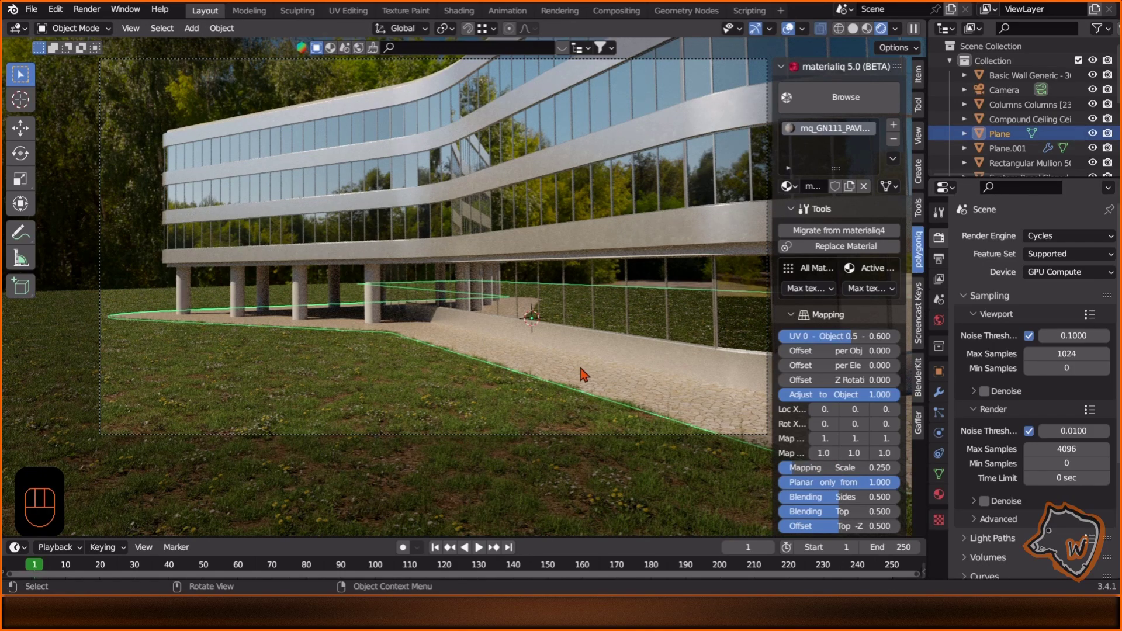
click(918, 75)
click(826, 131)
text(-0.01)
key(Return)
click(216, 83)
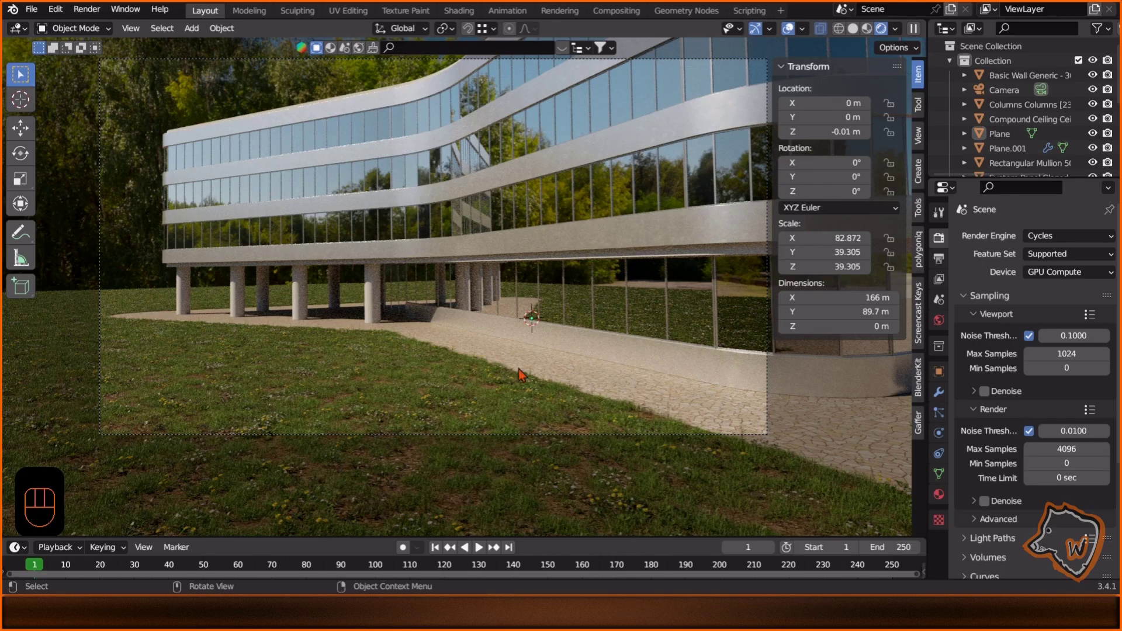
key(Return)
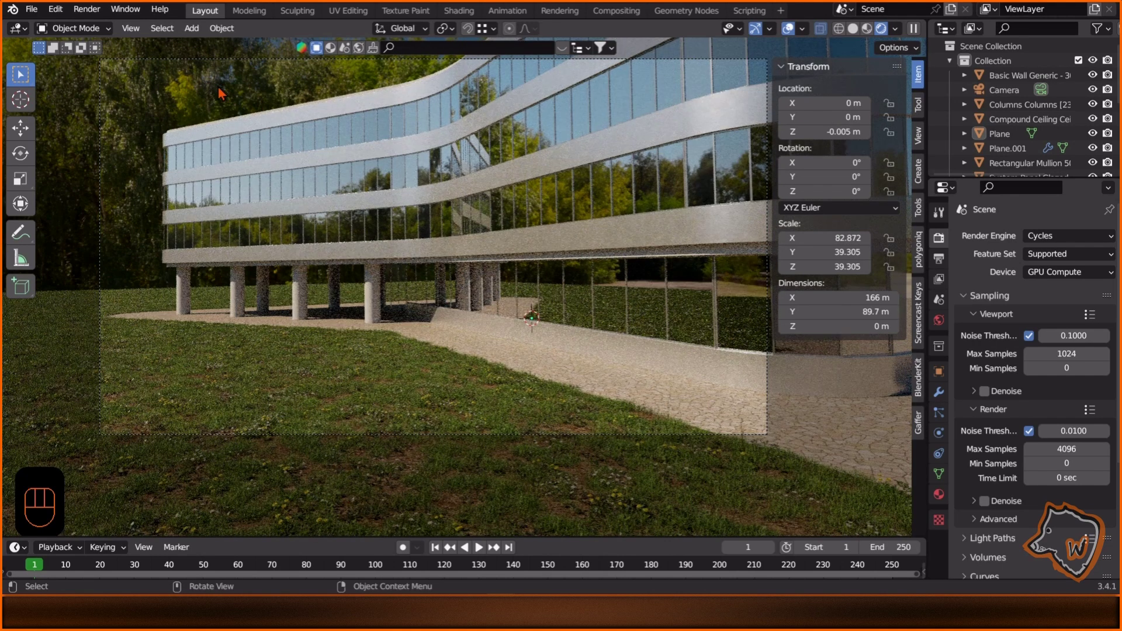
- Select the camera and set the color management look to High Contrast
click(1004, 90)
scroll(1061, 503, down, 10)
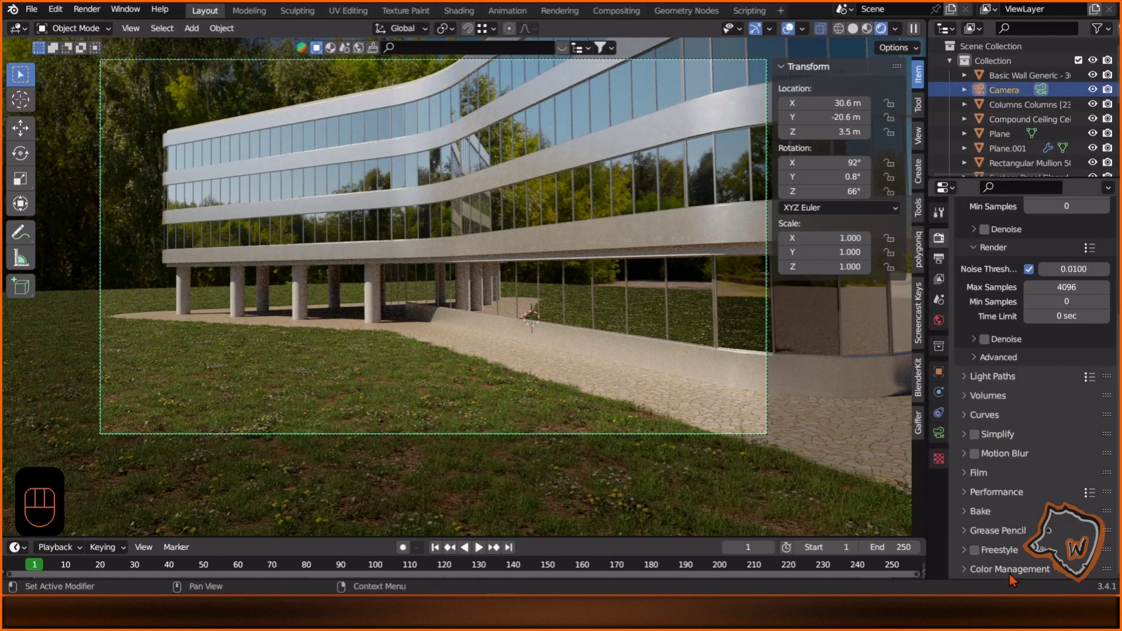
click(1060, 495)
click(1005, 441)
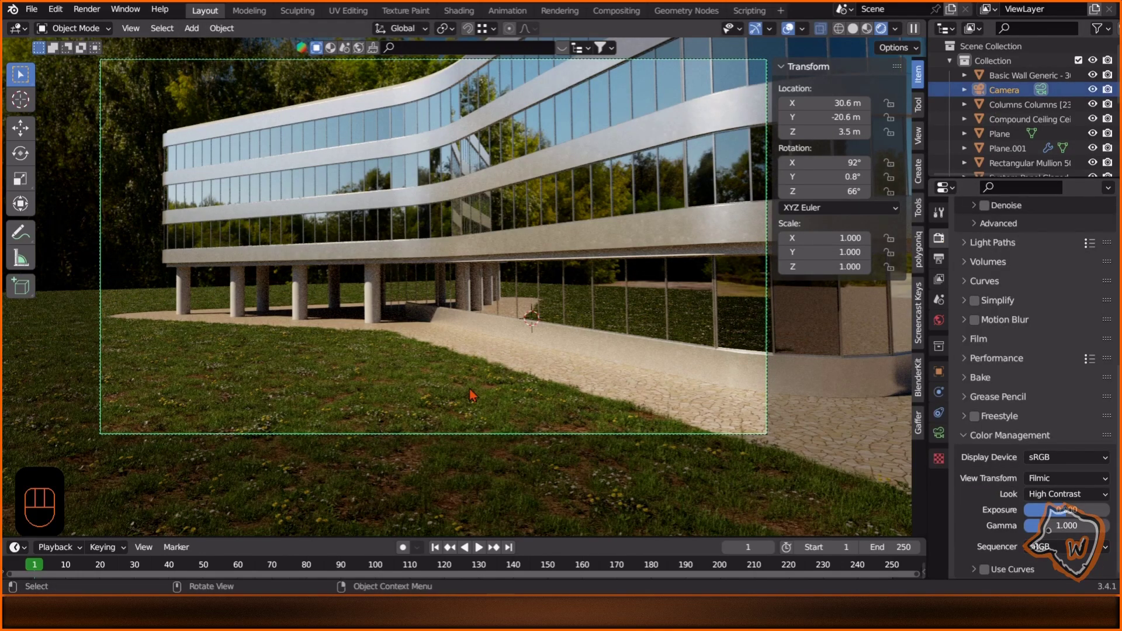
- Place the 3D cursor on the pavement in front of the facade and spawn a botaniq Rhus aromatica shrub there
shift+right_click(524, 360)
key(alt+a)
click(918, 263)
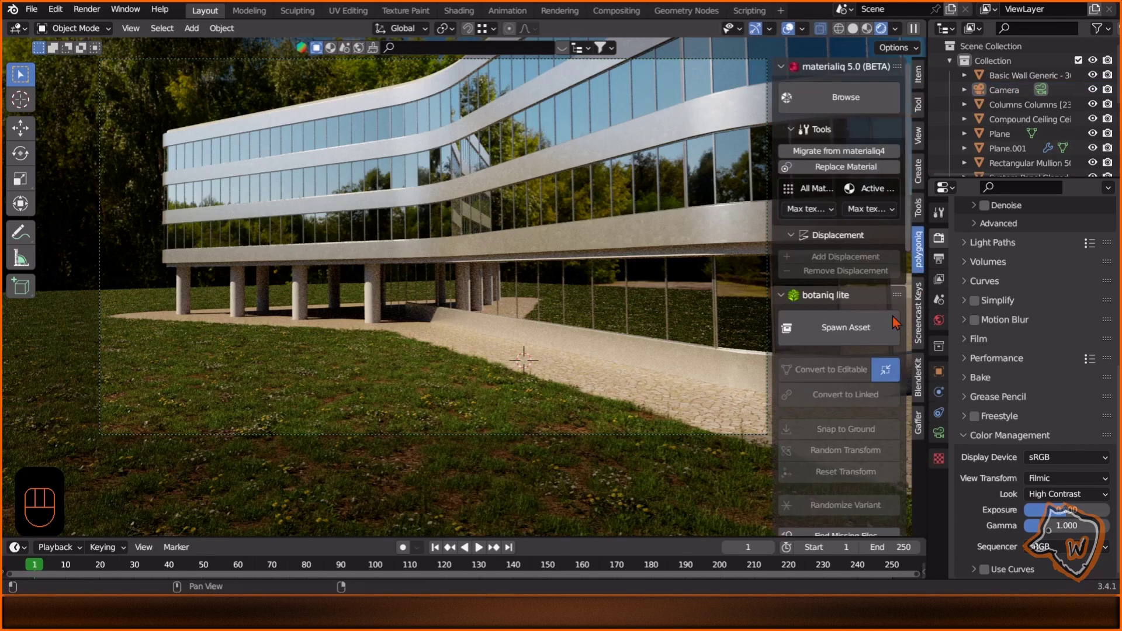
click(872, 330)
click(832, 307)
click(543, 532)
click(785, 427)
- Move the shrub to the lawn's corner near the building's end, working in solid shading from above
click(852, 28)
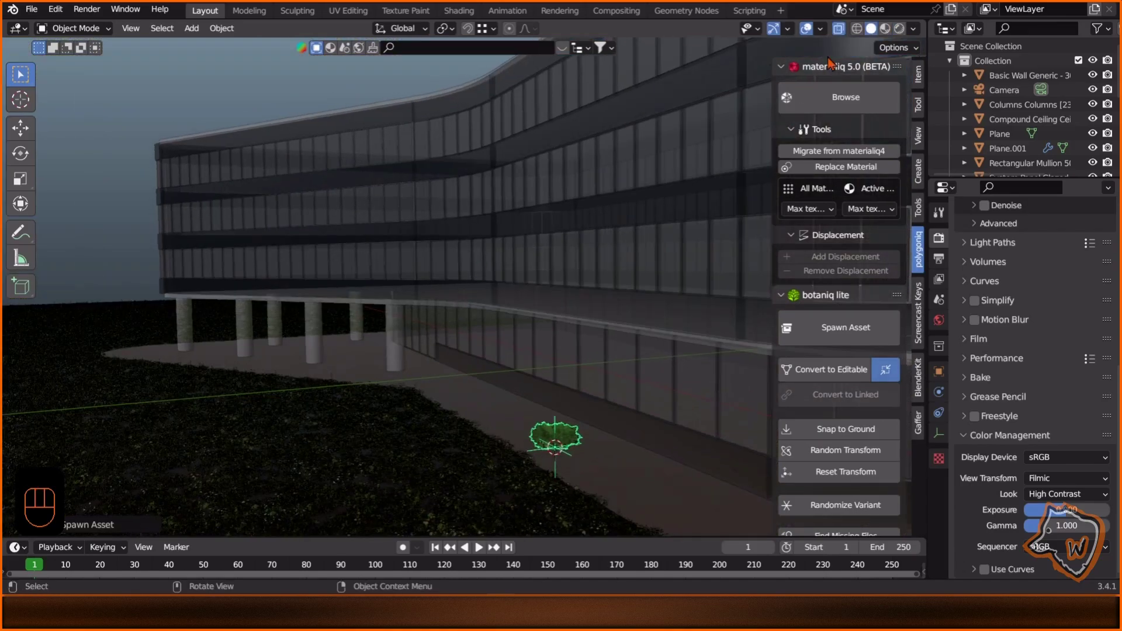
key(KP_7)
scroll(696, 311, down, 3)
scroll(568, 308, up, 4)
key(g)
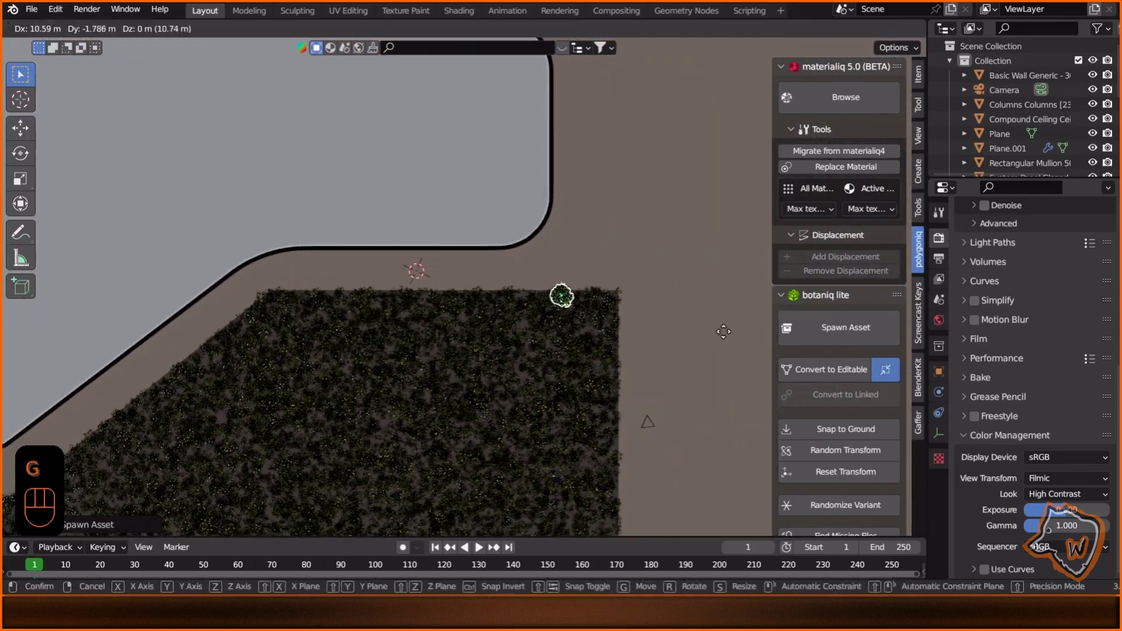
click(724, 336)
scroll(705, 333, up, 2)
- Duplicate the shrub repeatedly along the lawn's edge facing the building to form a continuous hedge row
key(shift+d)
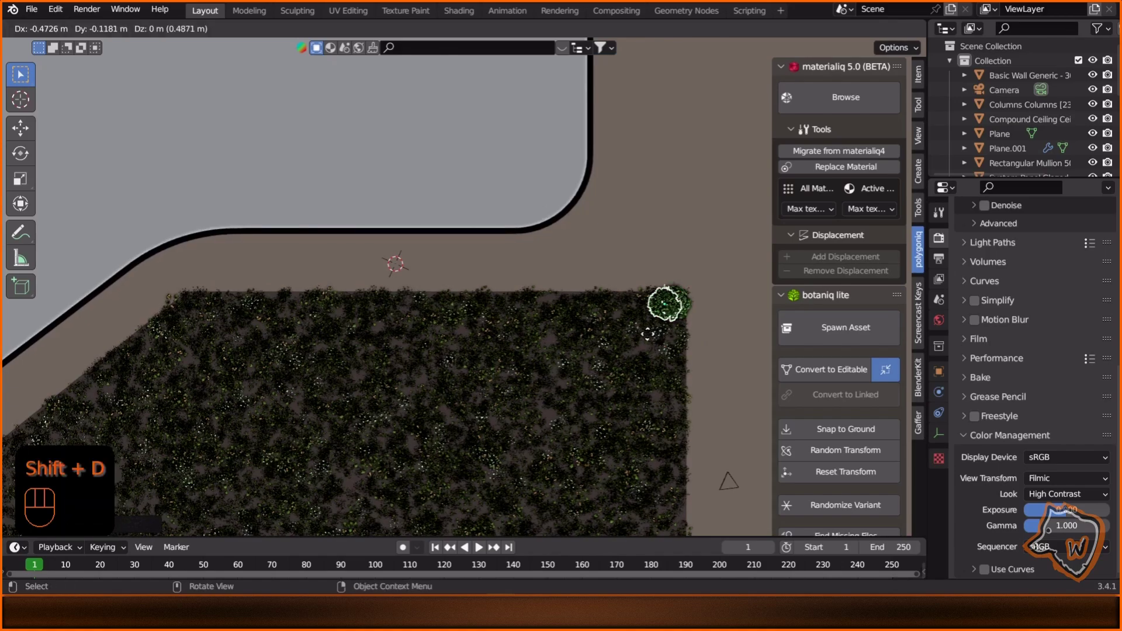
click(634, 335)
key(shift+d)
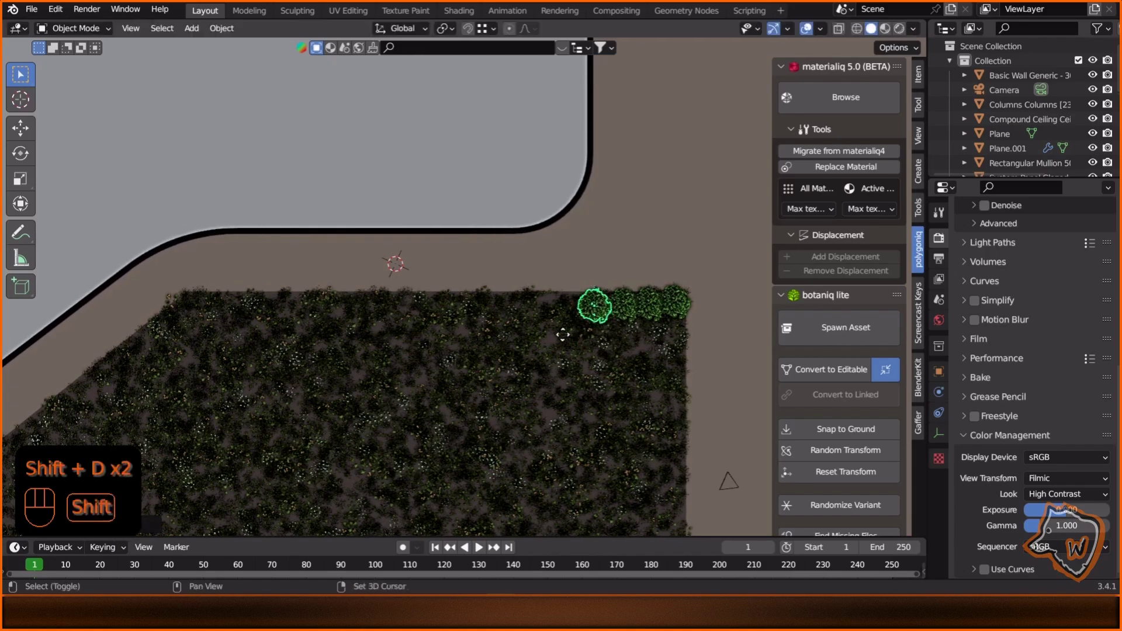
click(560, 335)
key(shift+d)
click(531, 340)
key(shift+d)
click(505, 340)
key(shift+d)
click(478, 339)
key(shift+d)
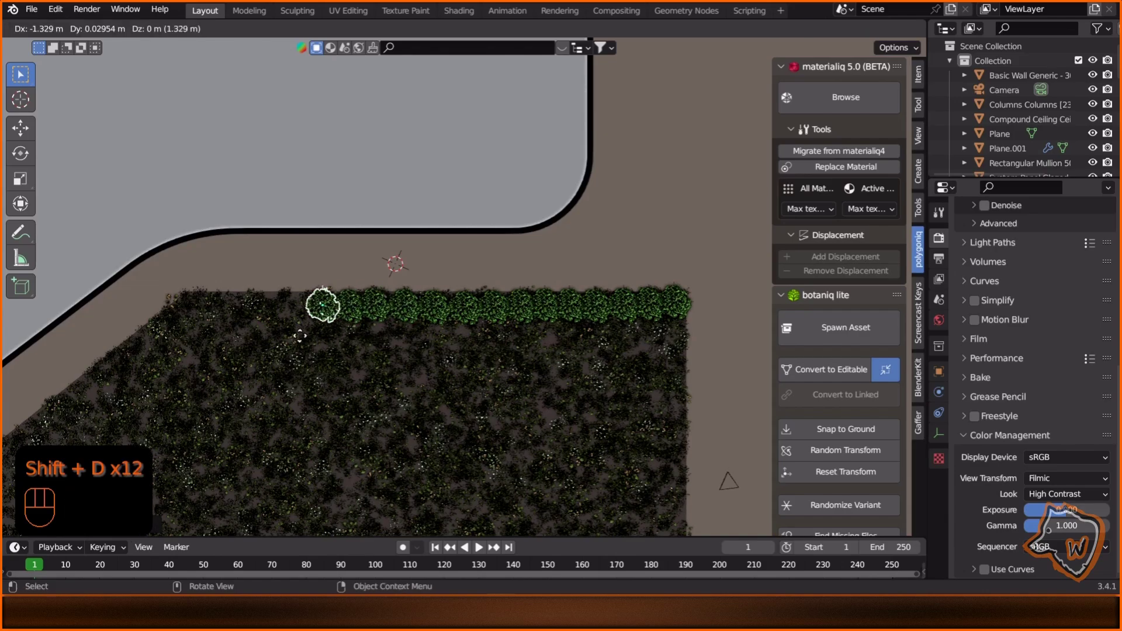
click(296, 335)
key(shift+d)
click(233, 335)
key(shift+d)
click(191, 343)
- Select all the hedge shrubs and apply Random Transform to them
drag(964, 178, 996, 381)
scroll(1020, 260, down, 4)
scroll(1018, 255, down, 5)
click(1022, 118)
shift+click(1032, 366)
scroll(844, 368, down, 4)
click(836, 358)
- Duplicate the whole hedge row and move the copy to the lawn beside the building's wing
scroll(681, 260, down, 1)
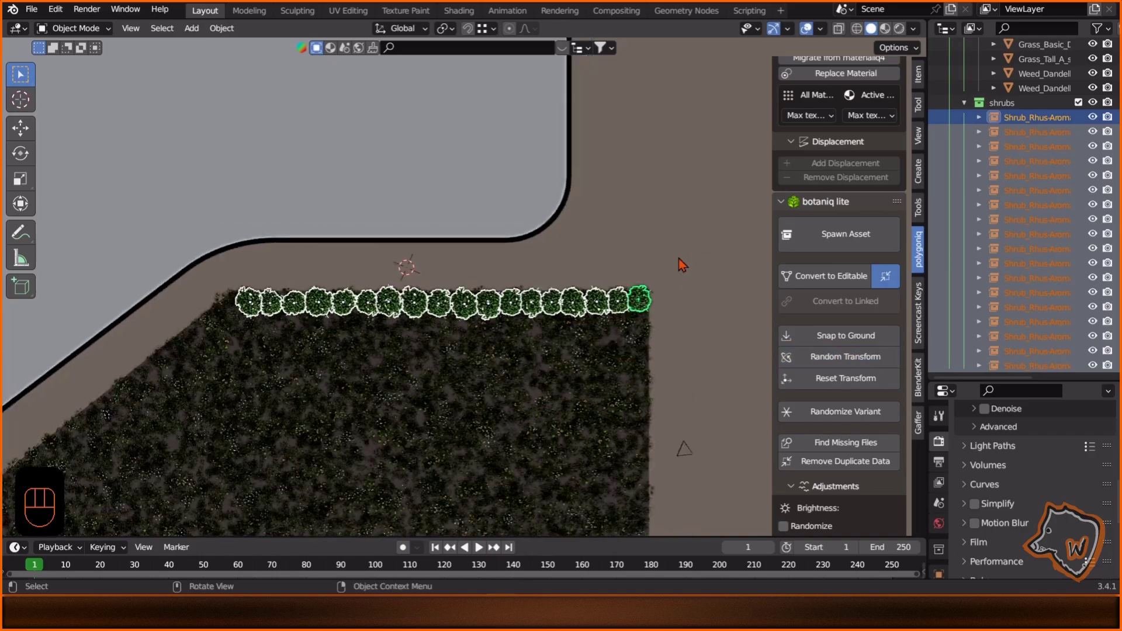
scroll(655, 268, down, 1)
shift+middle_drag(477, 308, 573, 243)
key(shift+d)
click(321, 345)
scroll(456, 336, down, 2)
key(g)
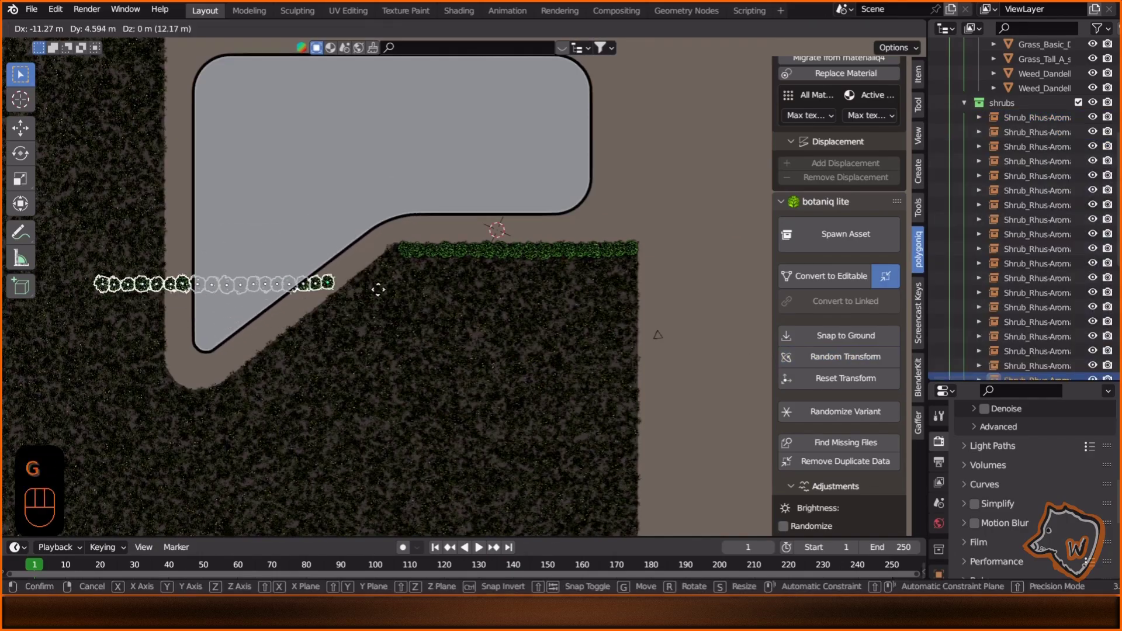
click(280, 217)
- Rotate the copied hedge row 90 degrees and place it along the lawn edge beside the building's wing
scroll(325, 280, down, 1)
shift+middle_drag(333, 292, 466, 306)
text(r90)
click(453, 351)
key(g)
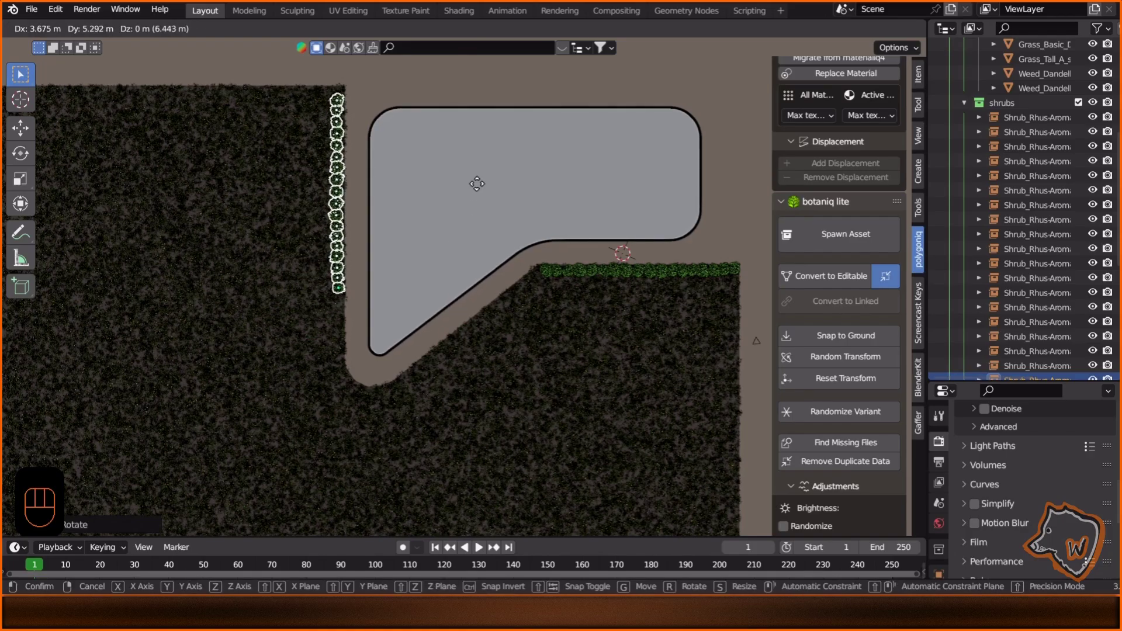
click(476, 181)
- Delete the surplus shrubs
middle_drag(463, 359, 409, 343)
key(Delete)
key(Delete)
- Show the camera view in rendered shading and turn viewport denoising back on
key(KP_0)
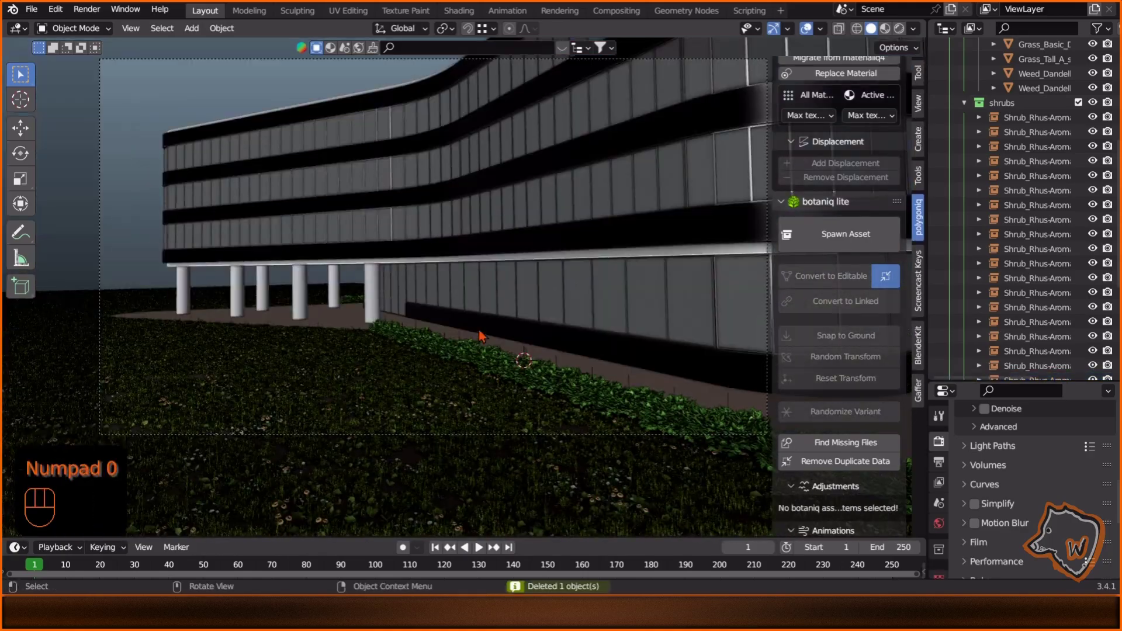
click(900, 29)
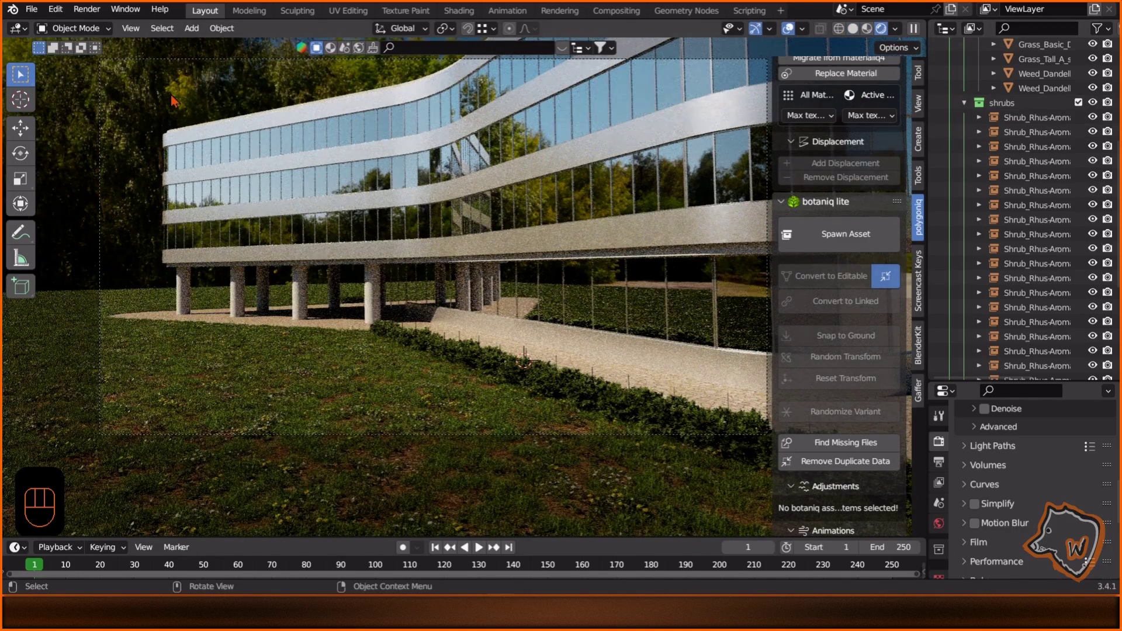
drag(967, 385, 970, 153)
scroll(1000, 346, up, 5)
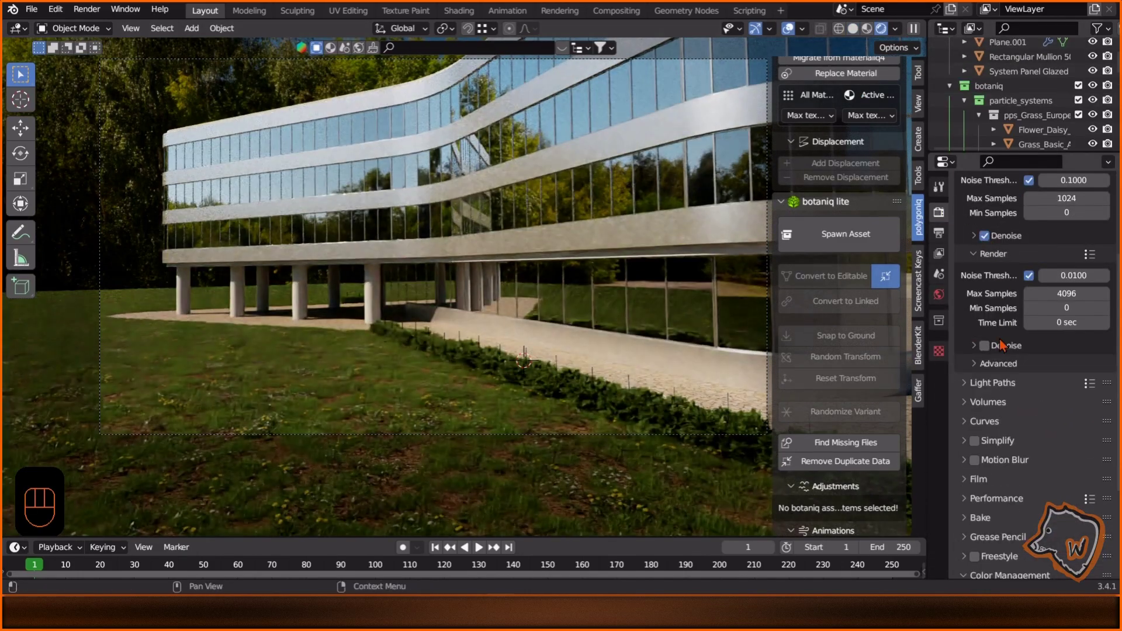
- Spawn a botaniq Celtis occidentalis tree at the 3D cursor in front of the facade
click(846, 234)
click(818, 295)
click(819, 329)
click(821, 334)
mouse_move(585, 13)
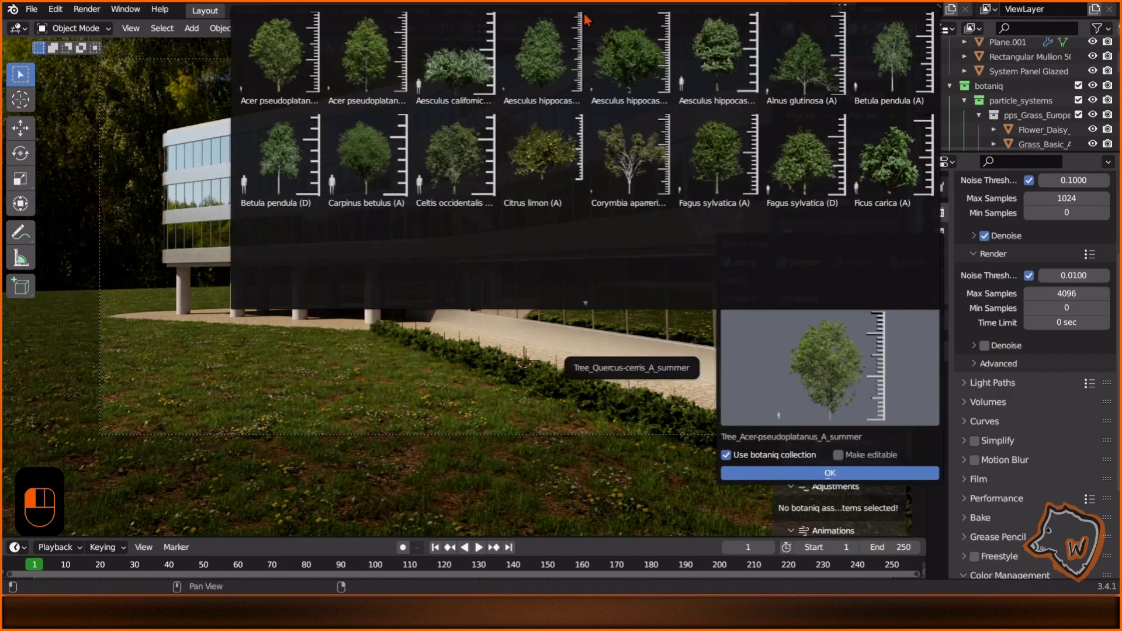
click(454, 157)
click(817, 472)
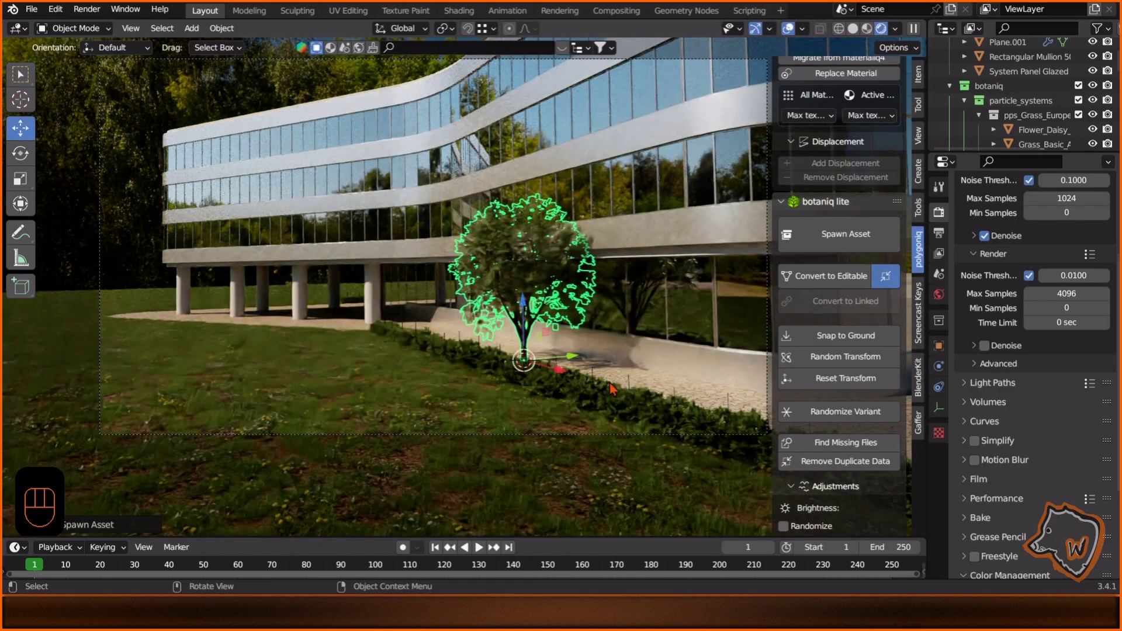
- Move the tree into the foreground beside the near end of the hedge, partly overlapping the camera frame's edge
key(g)
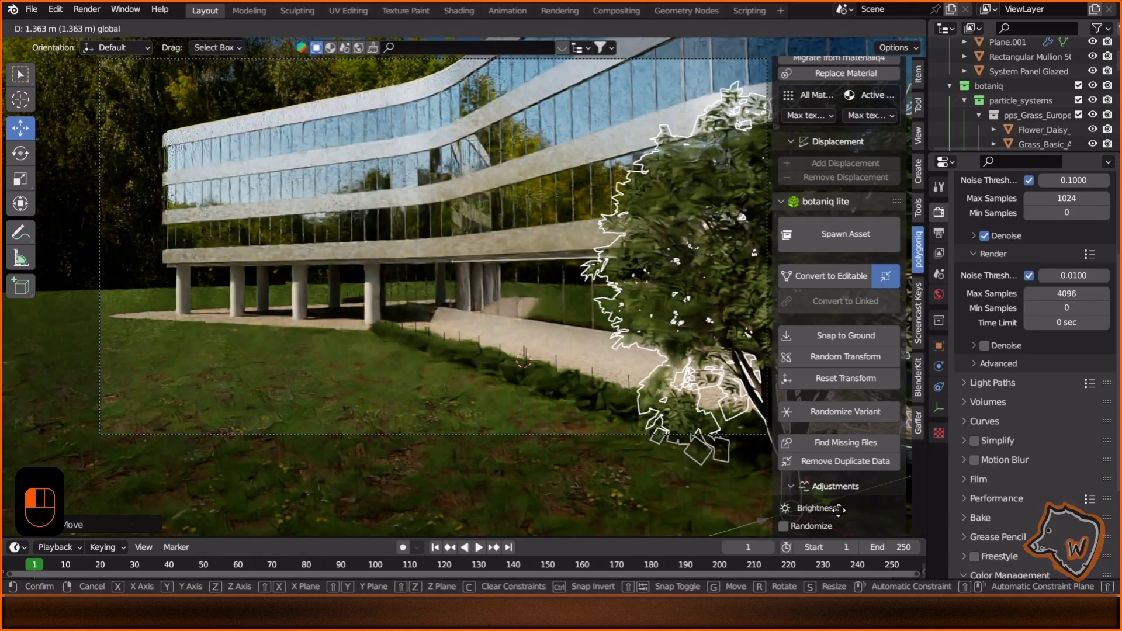
drag(839, 510, 833, 510)
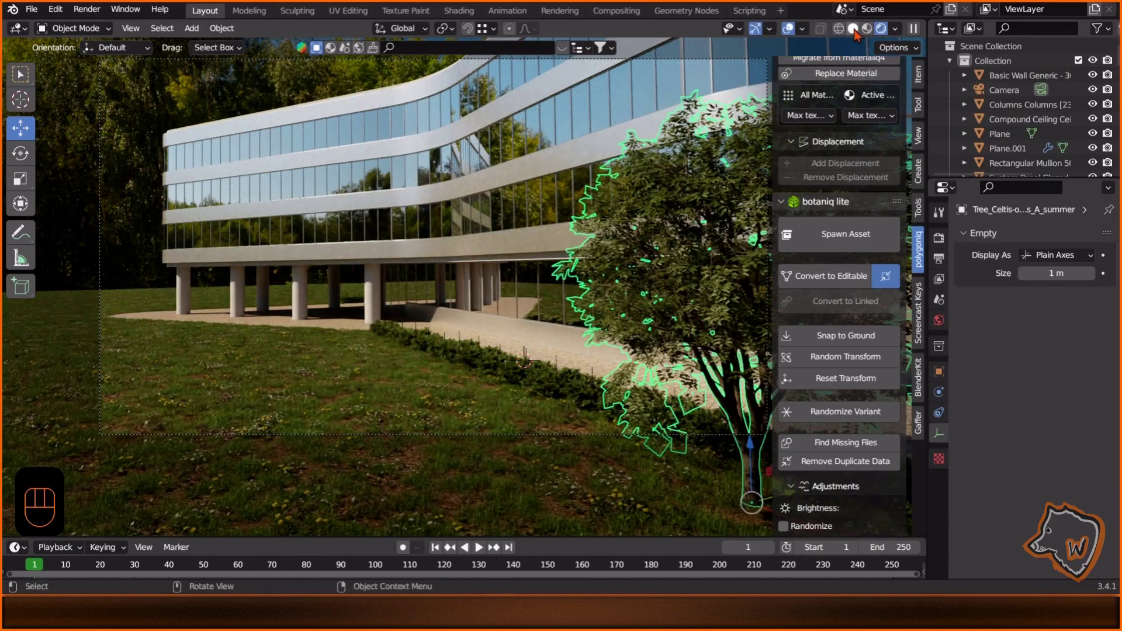
- From a solid-shaded top view, duplicate the tree four times and scatter the copies over the lawn in front of the building
click(870, 29)
key(KP_7)
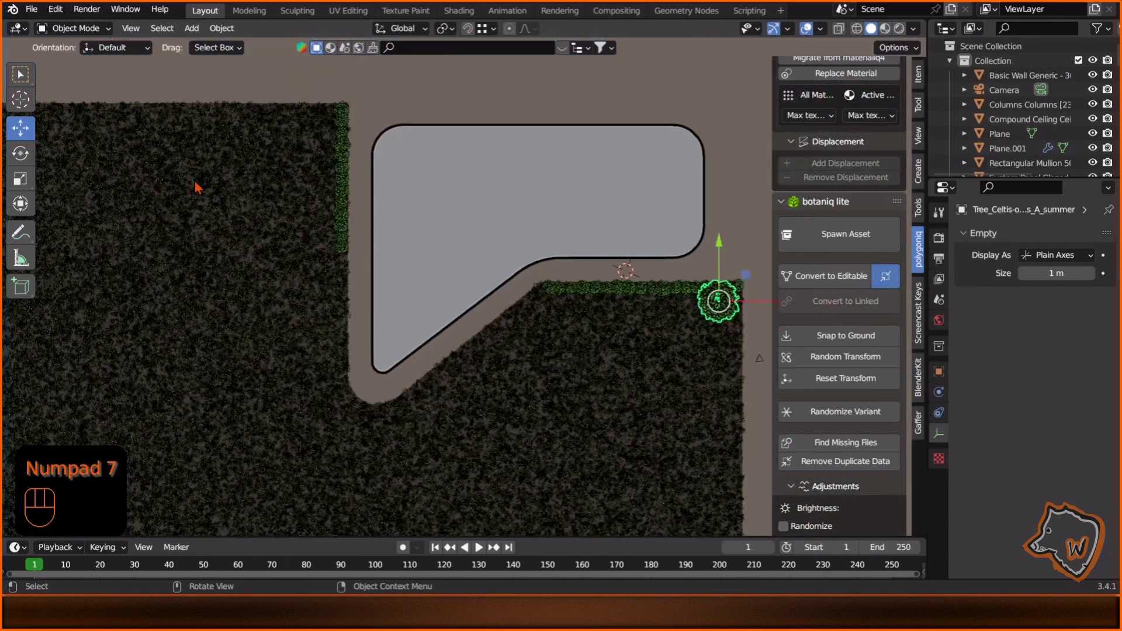
key(shift+d)
click(719, 380)
key(shift+d)
click(648, 432)
key(shift+d)
click(727, 392)
key(shift+d)
click(582, 432)
- Resize the copied trees individually, scaling the one nearest the hedge up by about 1.33
key(s)
click(650, 393)
click(595, 360)
key(s)
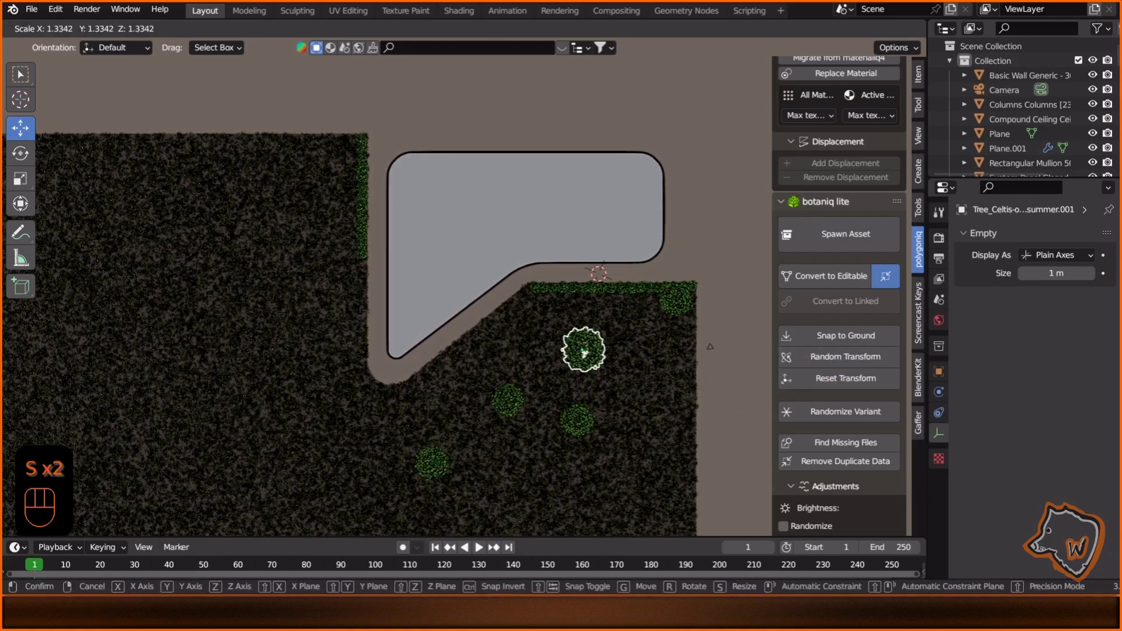
click(599, 362)
- Duplicate an enlarged lawn tree twice onto the grass beyond the building's pointed wing and vary the size of the copies
click(506, 401)
key(shift+d)
click(450, 409)
key(shift+d)
click(415, 313)
key(s)
click(474, 321)
- Add three more tree copies to form a loose group on the lawn beyond the wing
key(shift+d)
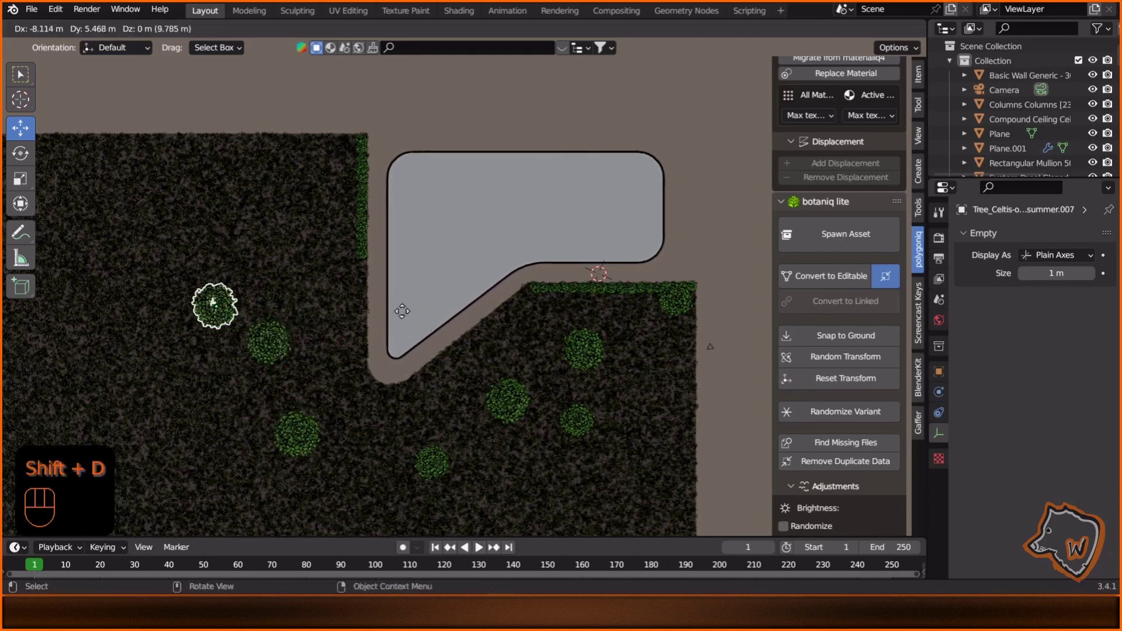
click(390, 297)
key(shift+d)
click(386, 481)
key(shift+d)
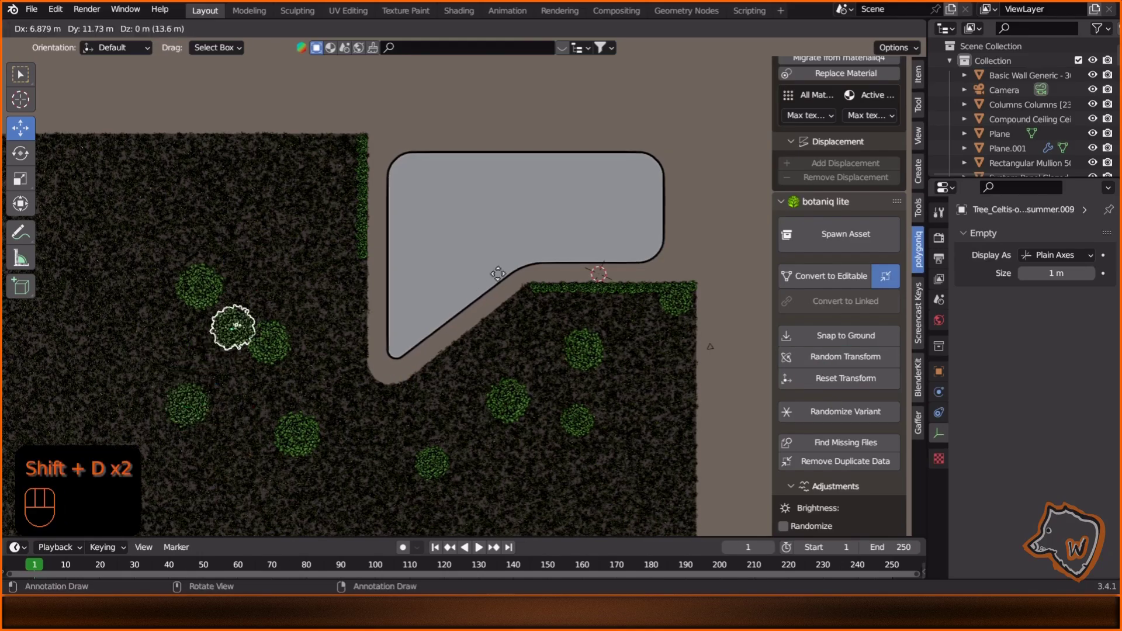
- In the camera view, slide the tree covering the facade along Y towards the outer edge of the frame
key(KP_0)
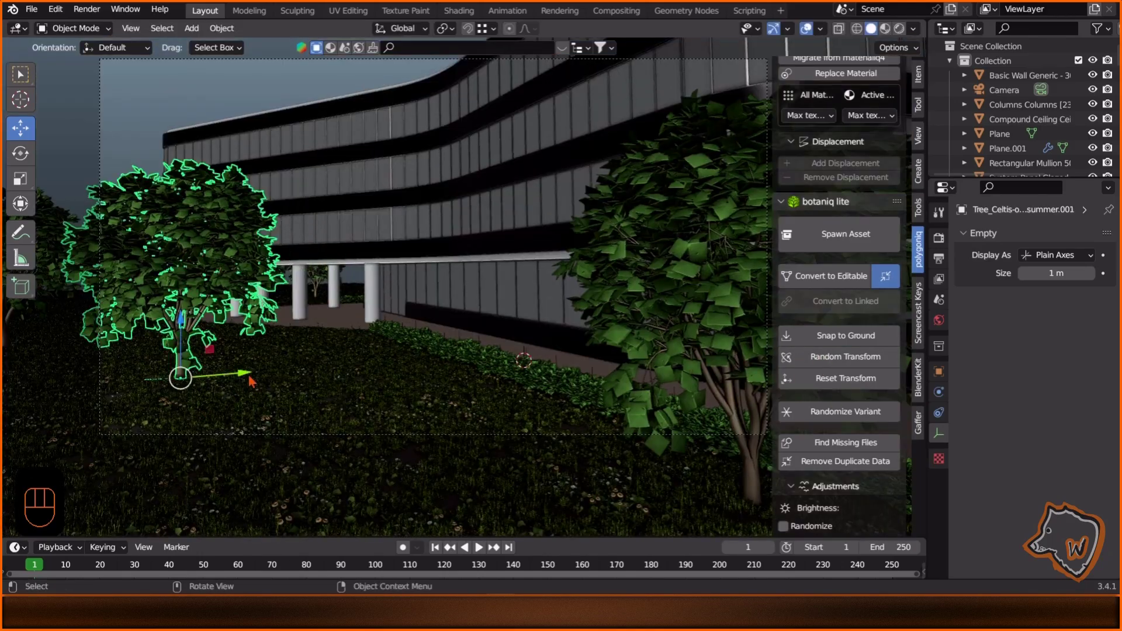
drag(250, 378, 99, 377)
- Reposition the three other trees on the front lawn from the top view, shifting them closer to the building
key(KP_7)
click(433, 463)
key(g)
click(410, 439)
click(510, 405)
key(g)
click(498, 405)
click(576, 425)
key(g)
click(584, 387)
key(g)
click(582, 381)
- Slide the facade-side tree farther along Y until it stands outside the camera frame, and show the camera view in rendered shading
key(KP_0)
mouse_move(163, 380)
mouse_down()
mouse_move(26, 396)
mouse_move(79, 392)
mouse_up()
click(899, 28)
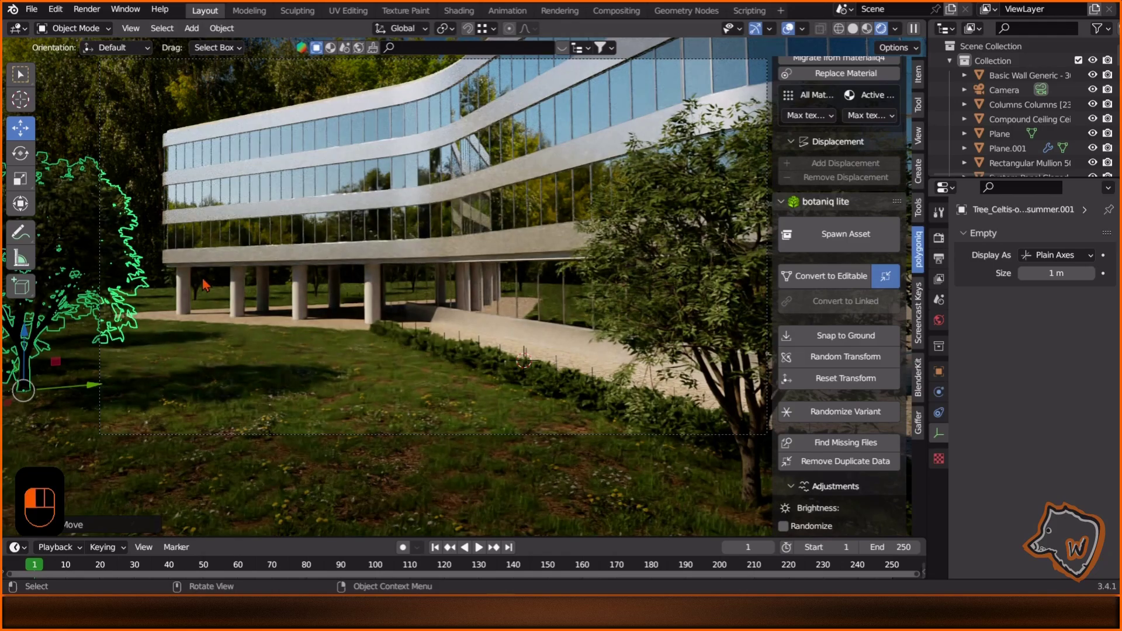
- Duplicate a background tree, place the copy by the building's far corner, and adjust its position along X and its scale
click(205, 285)
key(shift+d)
click(149, 276)
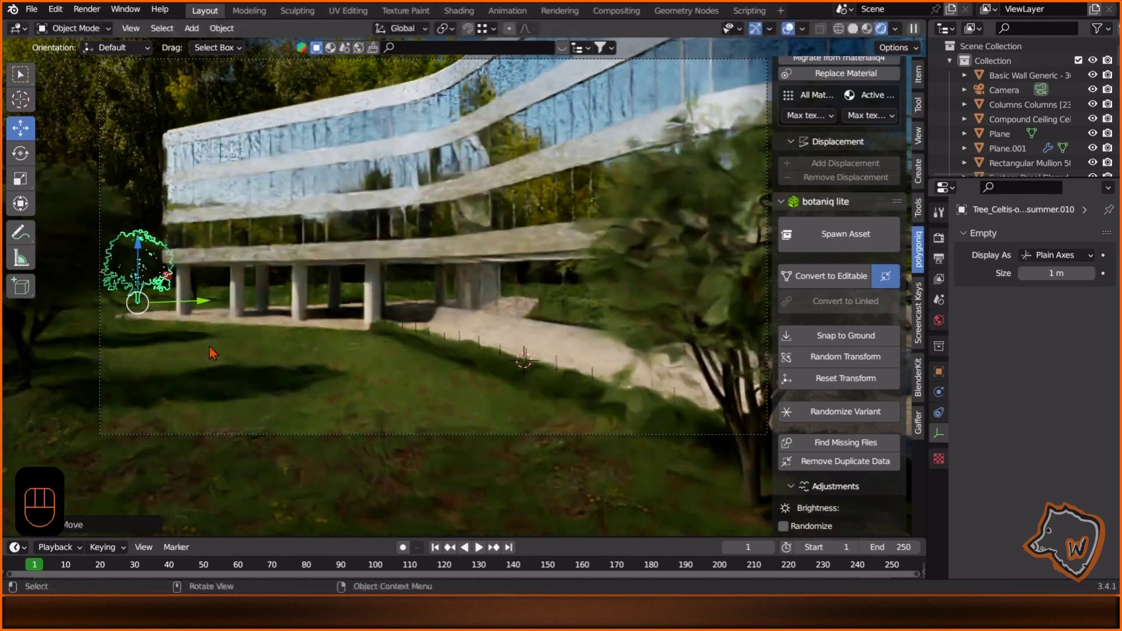
key(g)
key(x)
click(248, 349)
key(s)
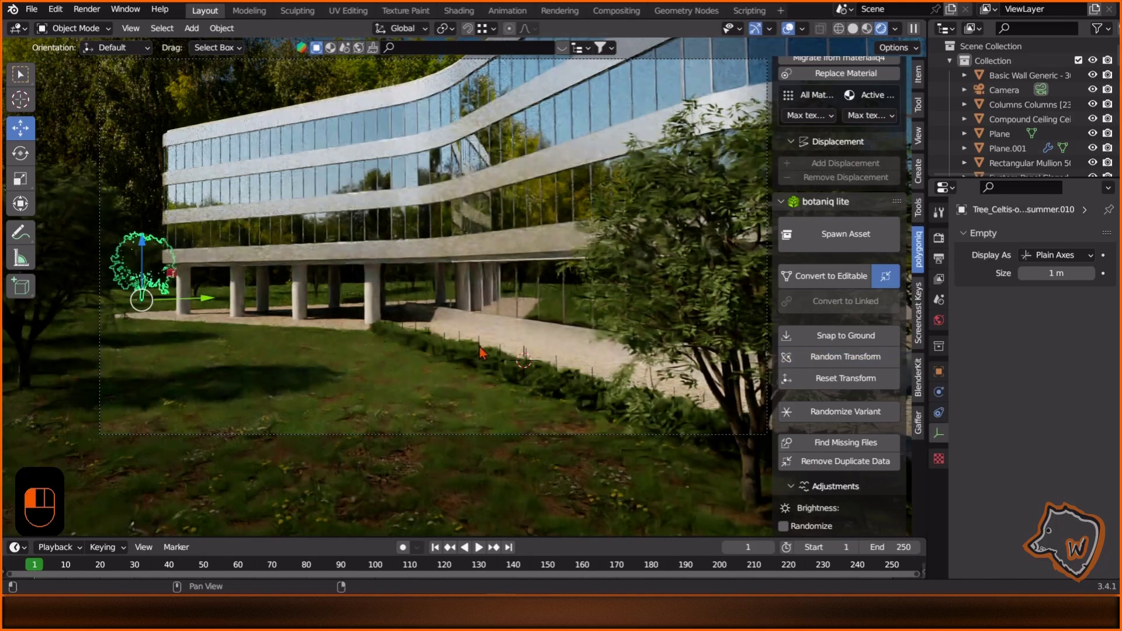